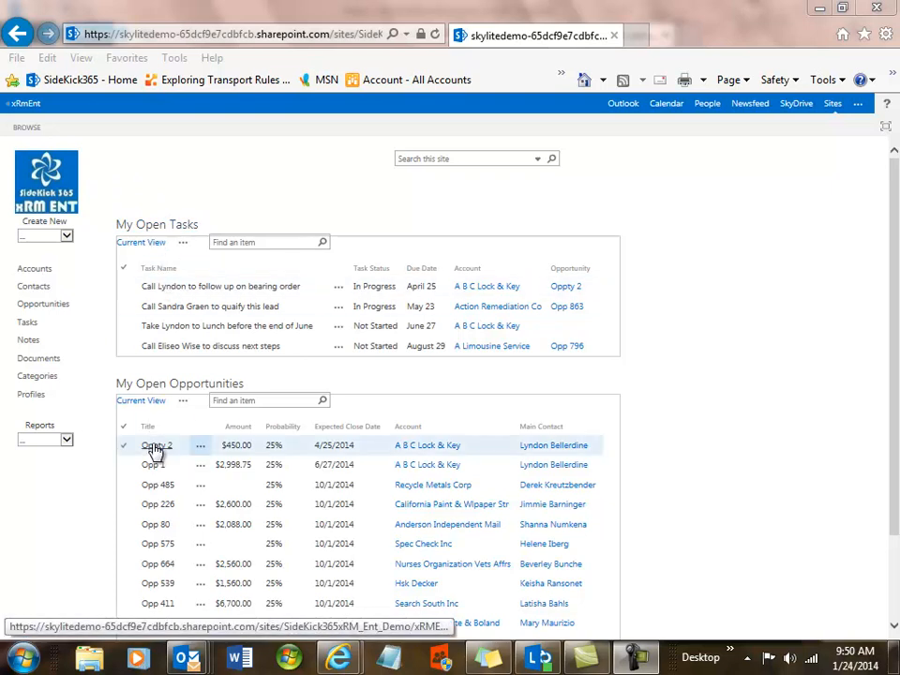
Open Oppty 2, review its main contact details, and open its one linked bearing-order follow-up task
click(154, 447)
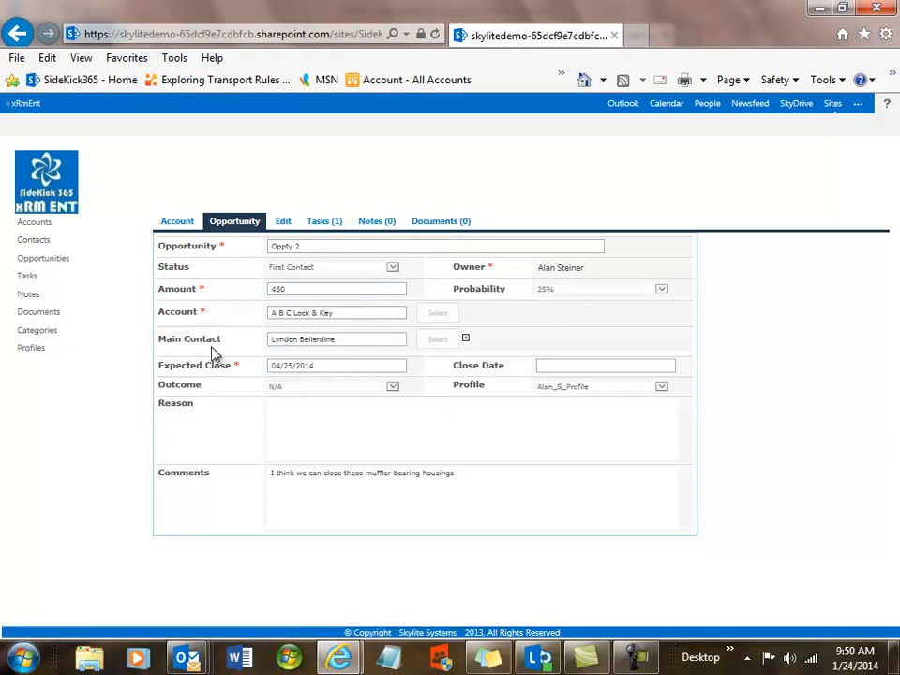
click(465, 338)
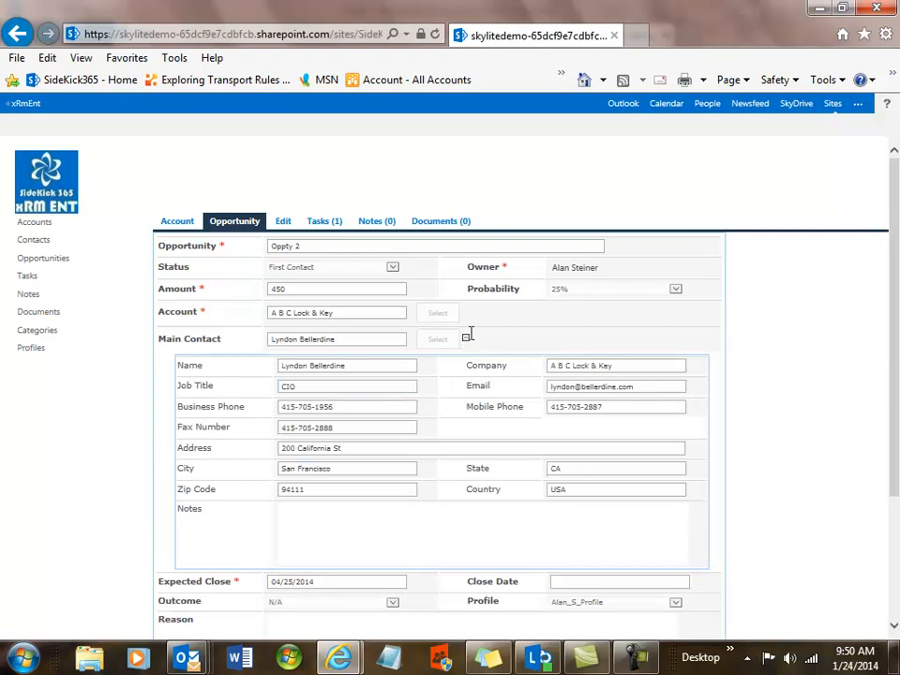
click(466, 338)
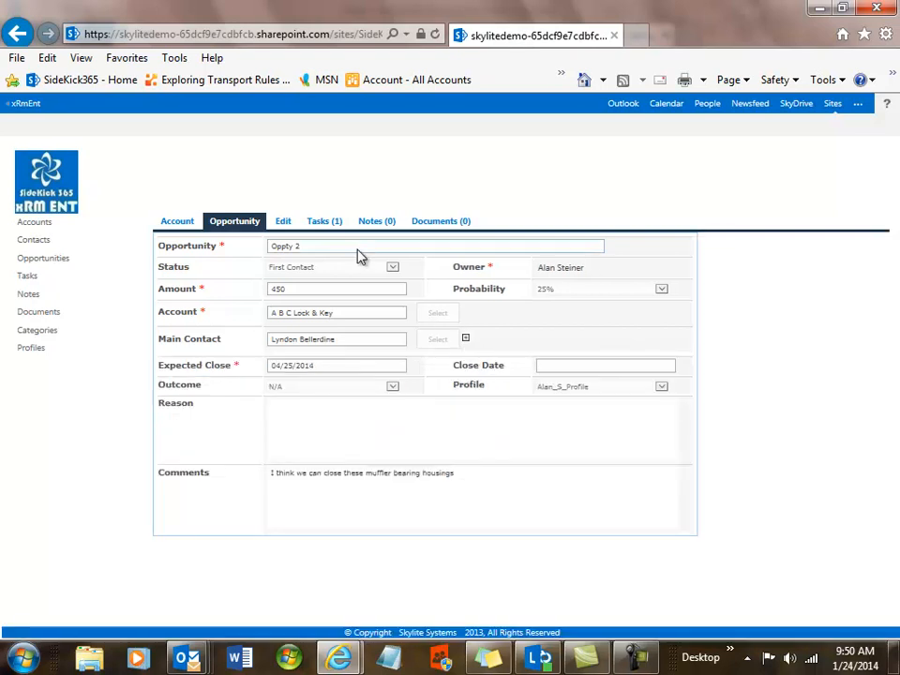
click(324, 223)
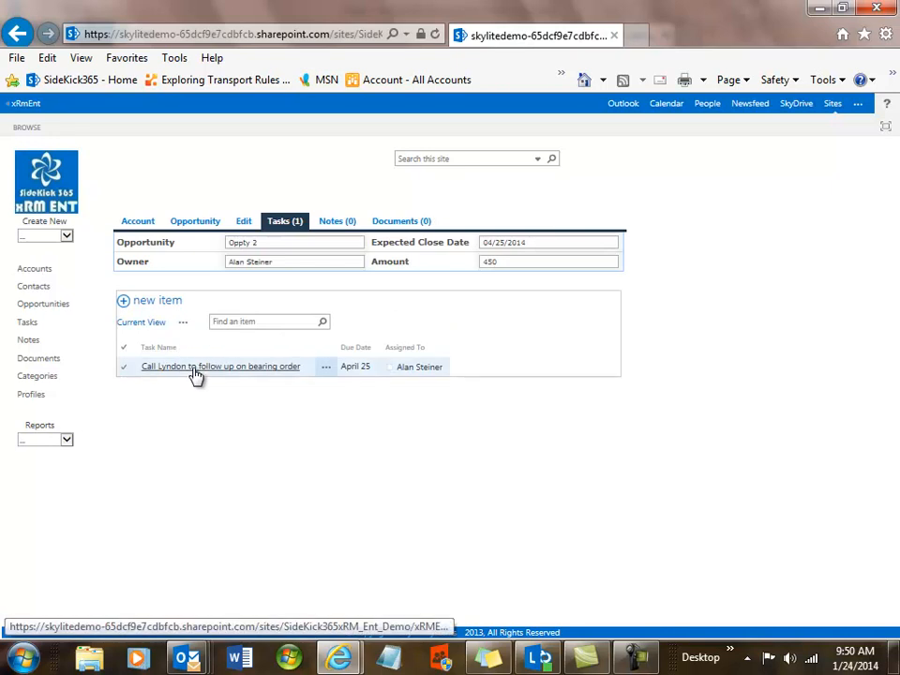
click(137, 223)
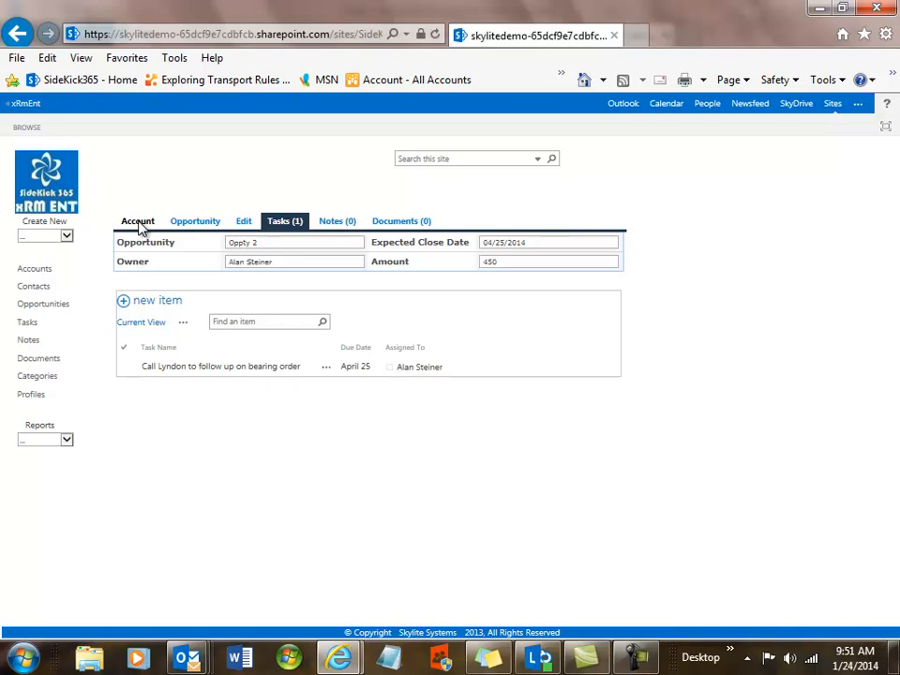
Open the A B C Lock & Key account and list its nine attached documents
click(138, 223)
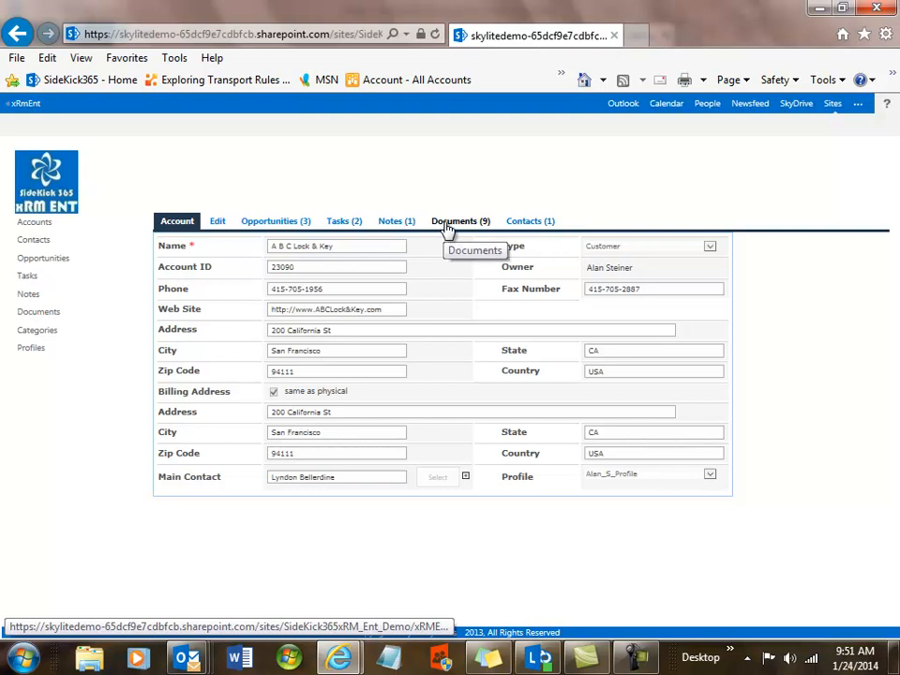
click(447, 225)
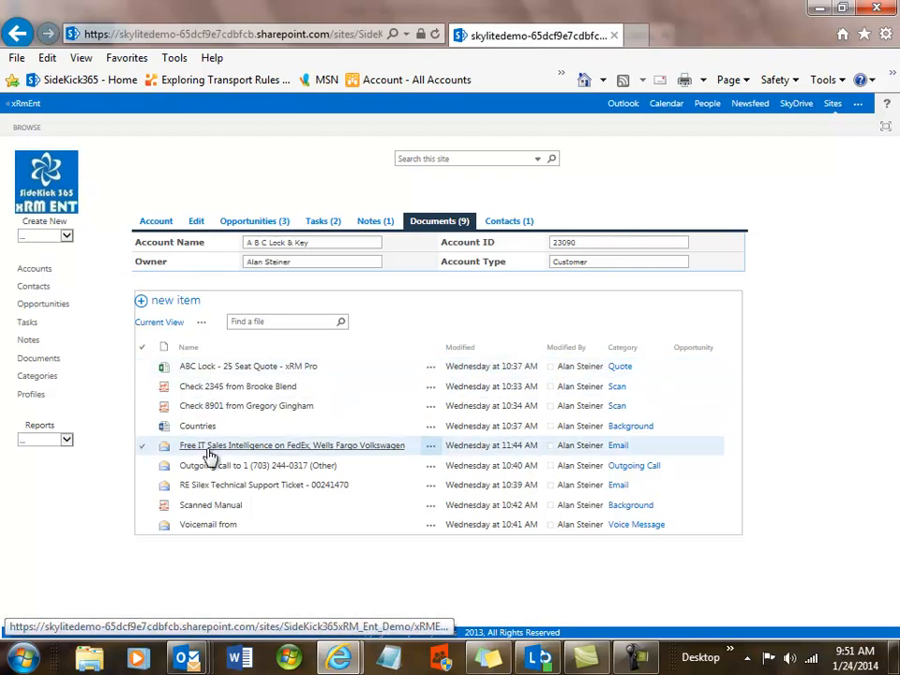
click(206, 371)
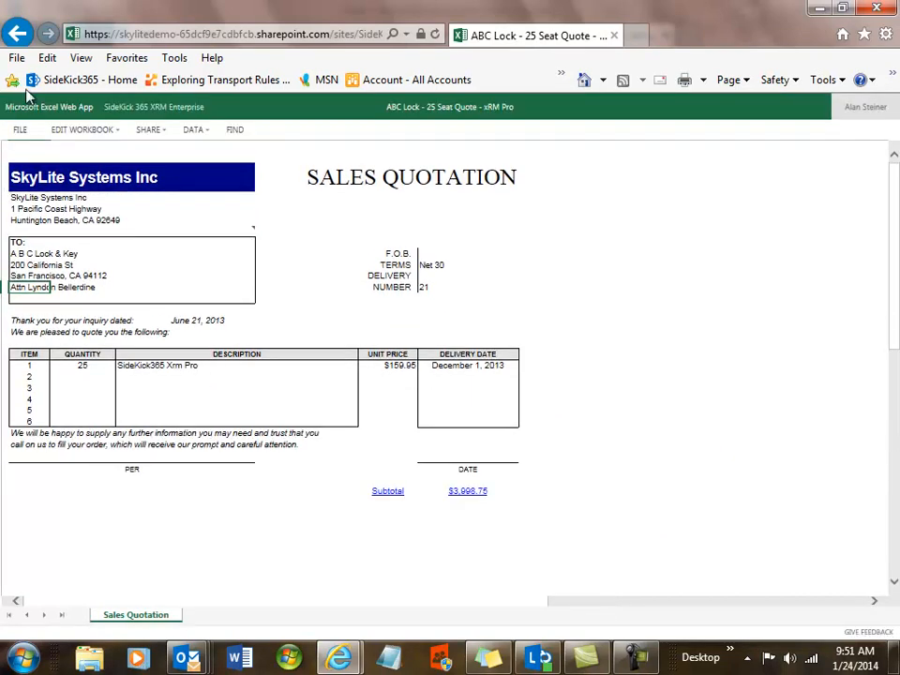
click(17, 35)
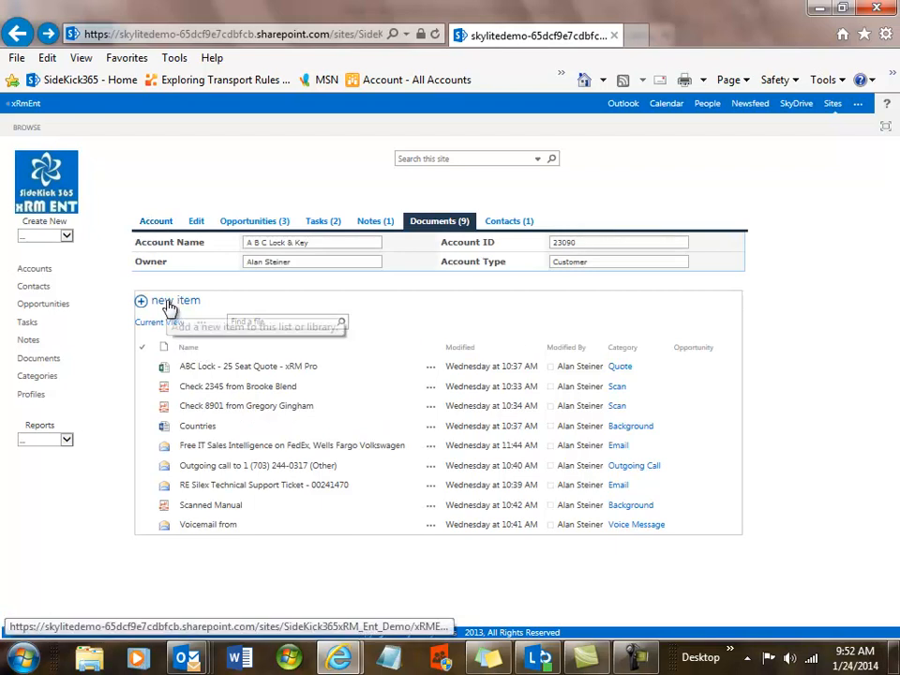
click(169, 305)
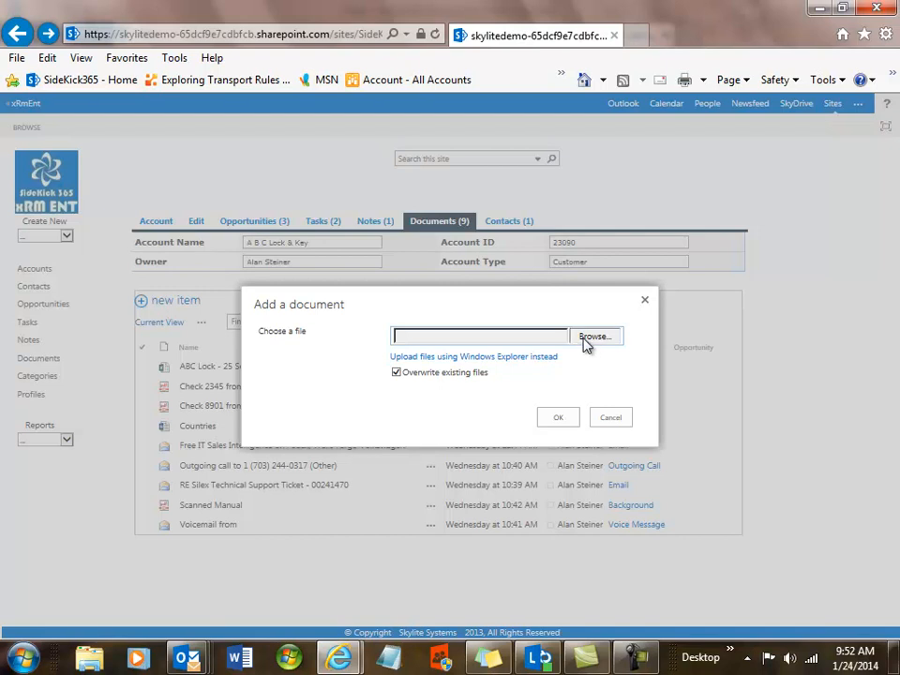
click(584, 340)
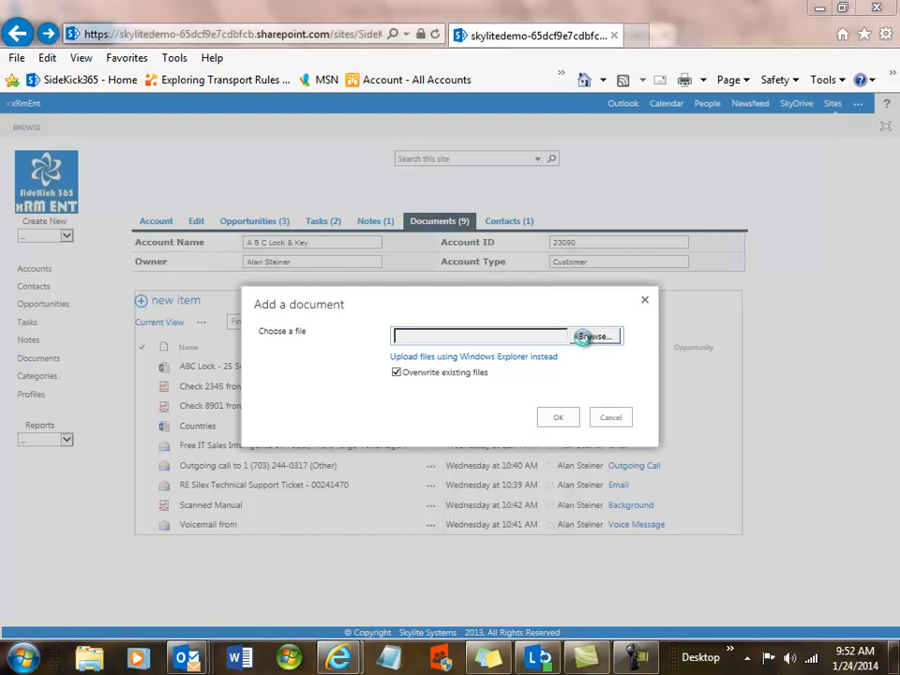
click(584, 339)
click(584, 339)
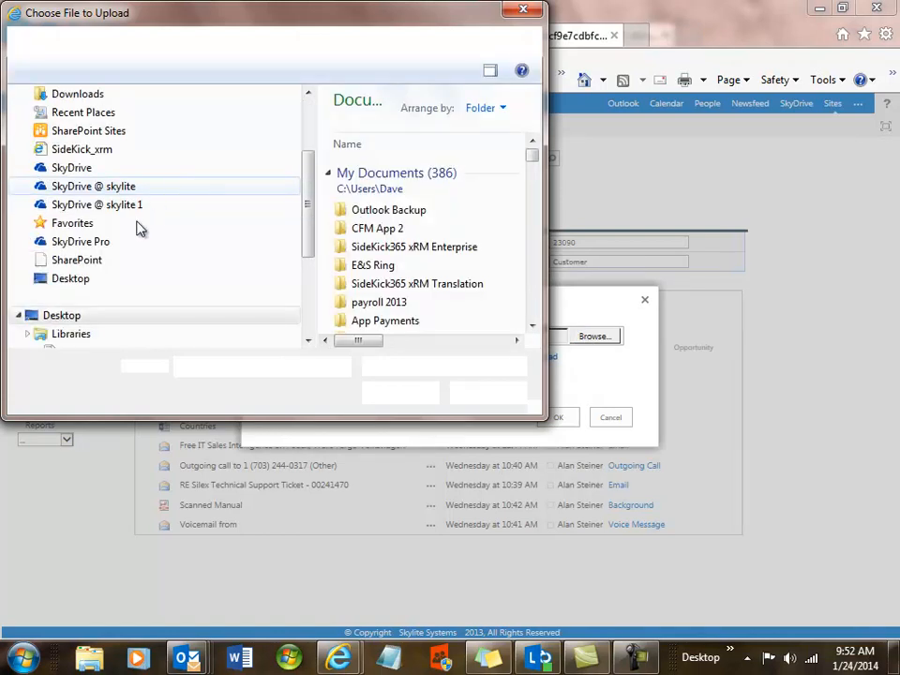
click(524, 12)
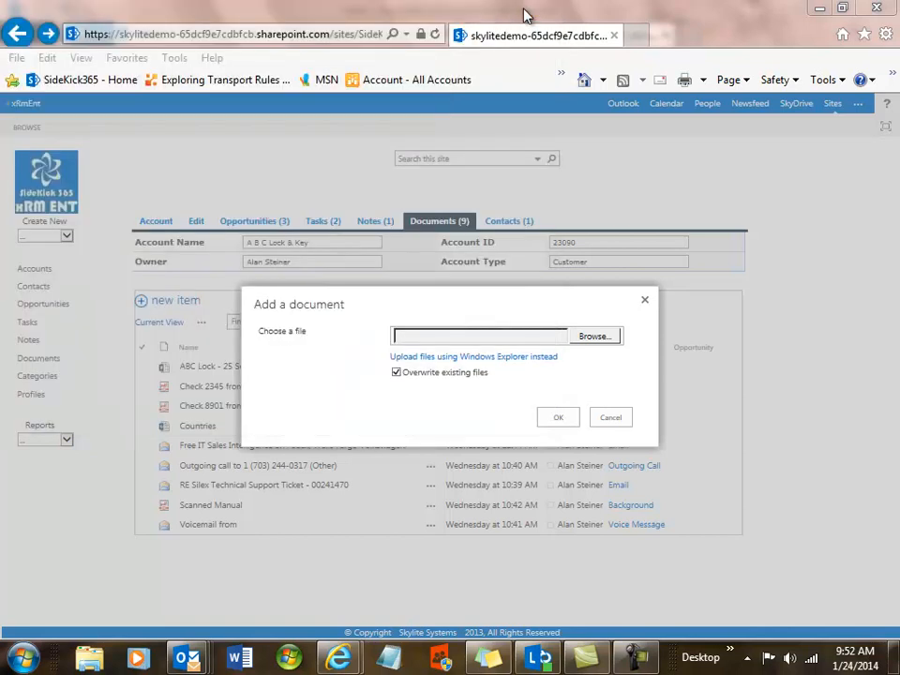
click(610, 419)
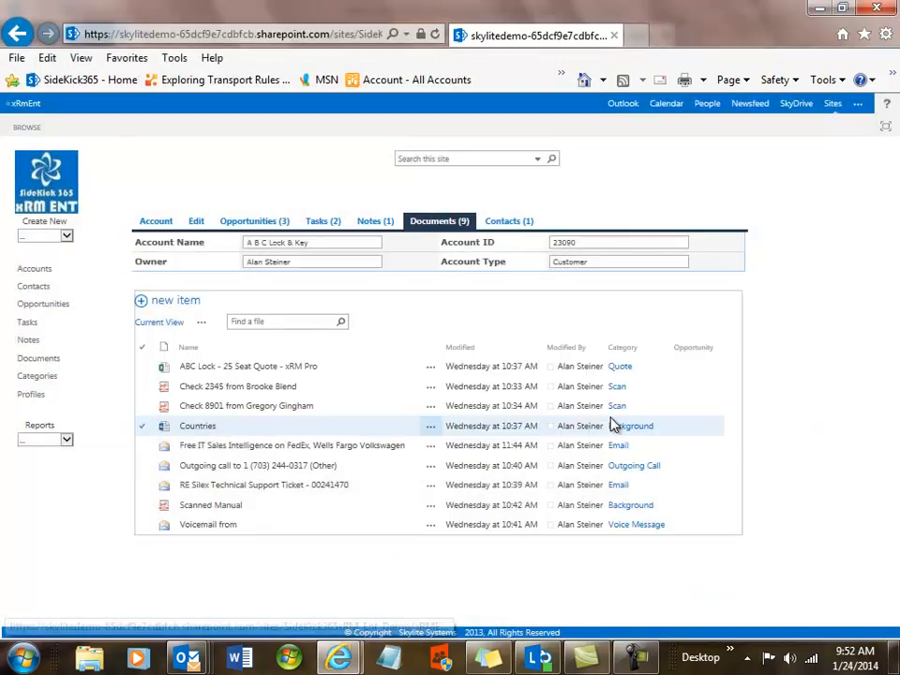
List the account's three opportunities, open Oppty 3, then go back to the A B C Lock & Key account
click(251, 225)
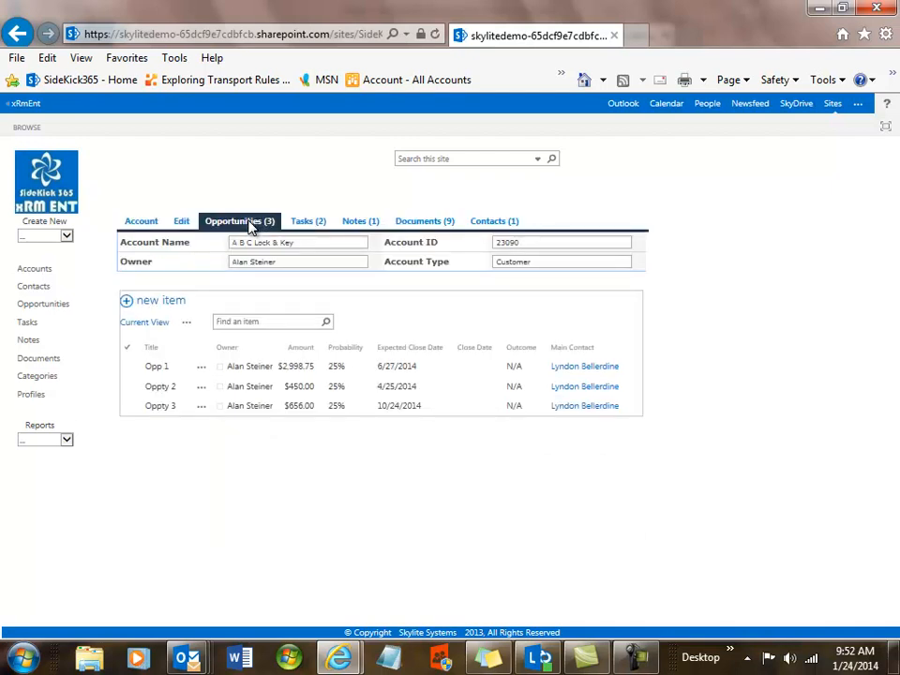
click(153, 409)
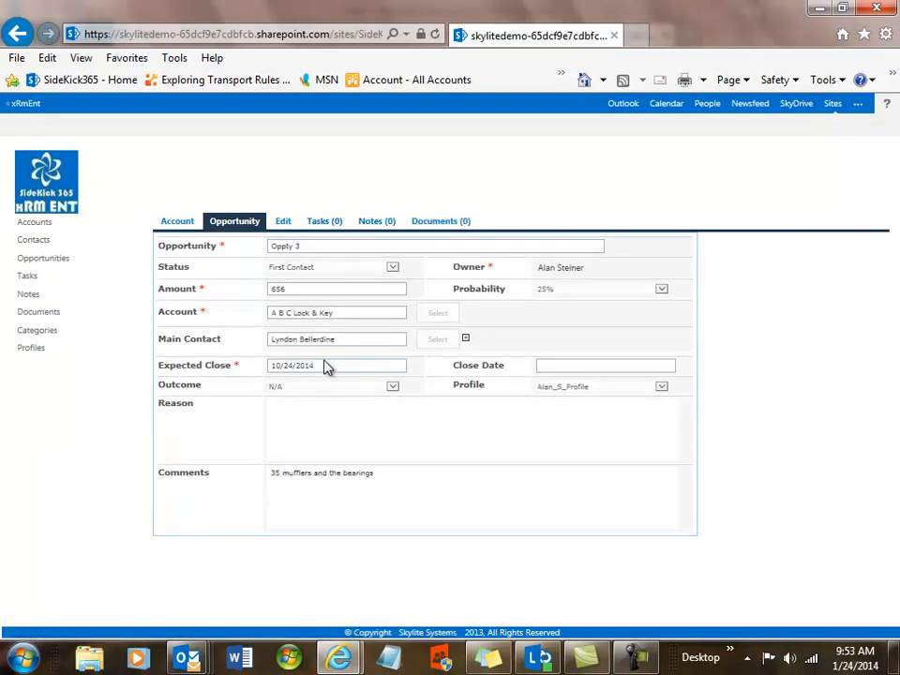
click(178, 225)
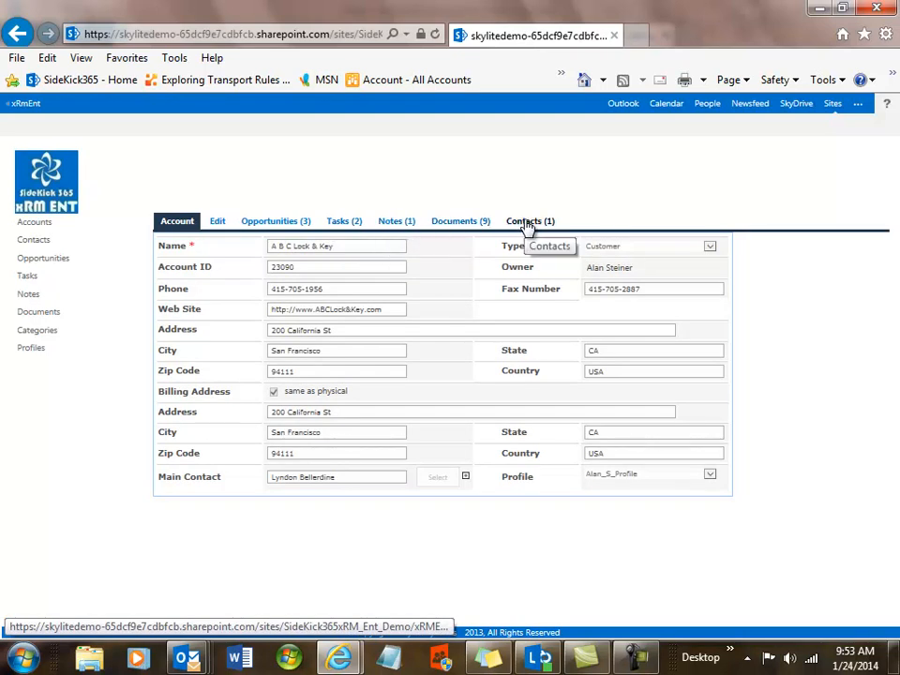
click(216, 225)
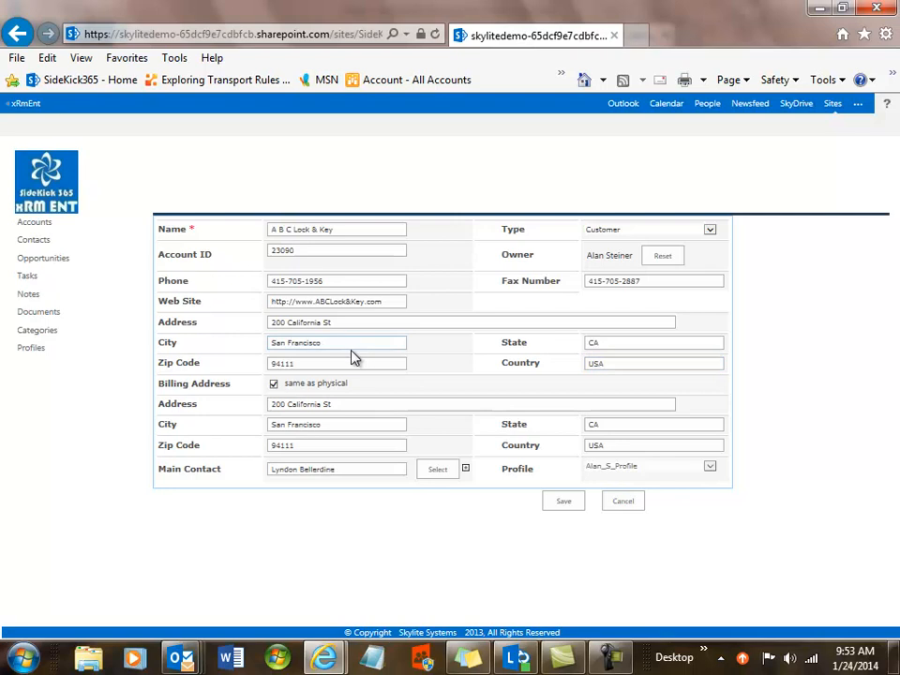
click(287, 322)
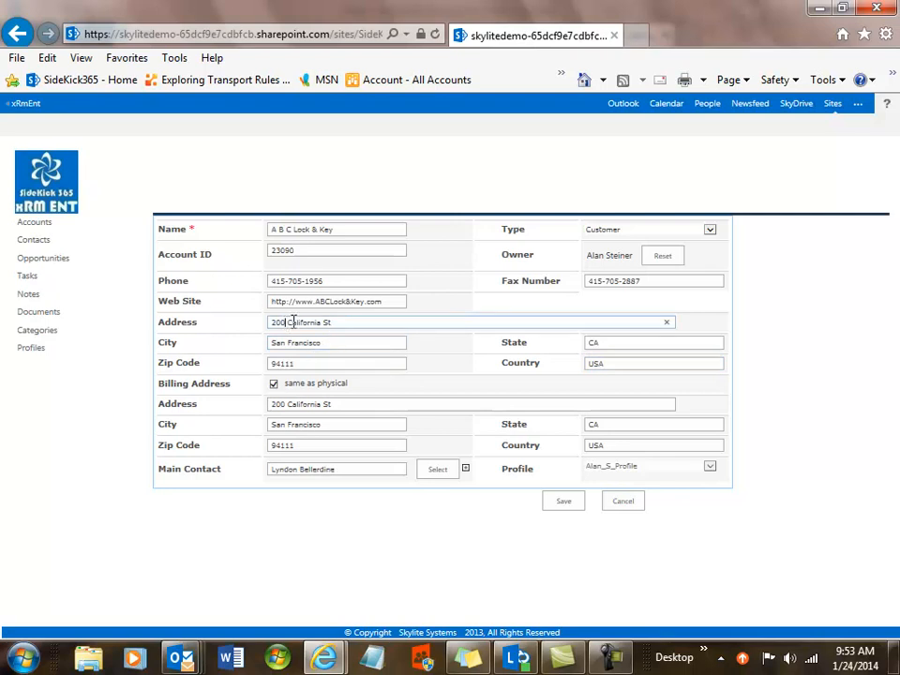
text(1)
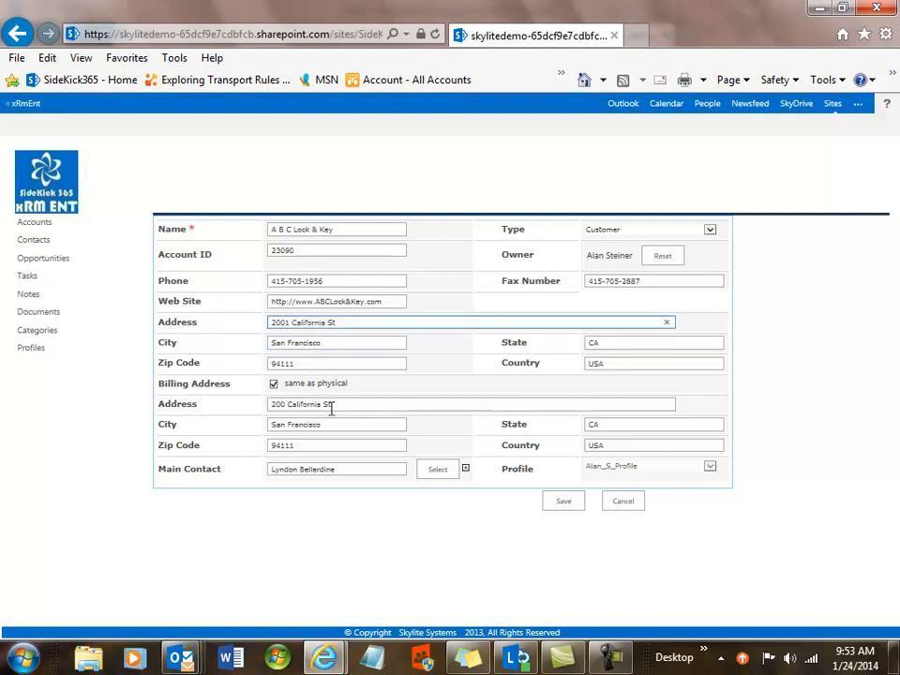
click(274, 386)
click(274, 386)
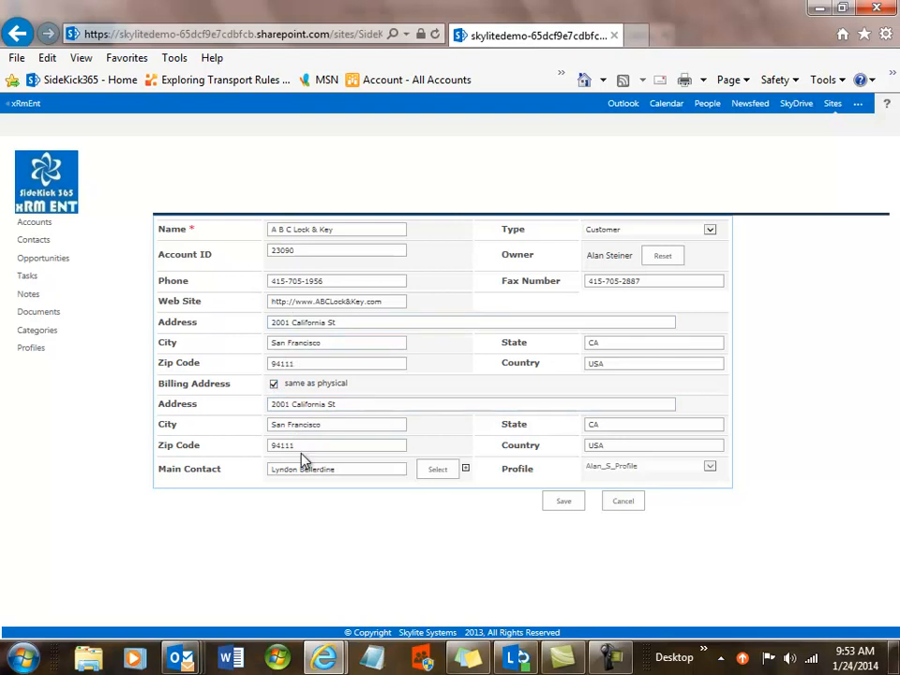
click(562, 504)
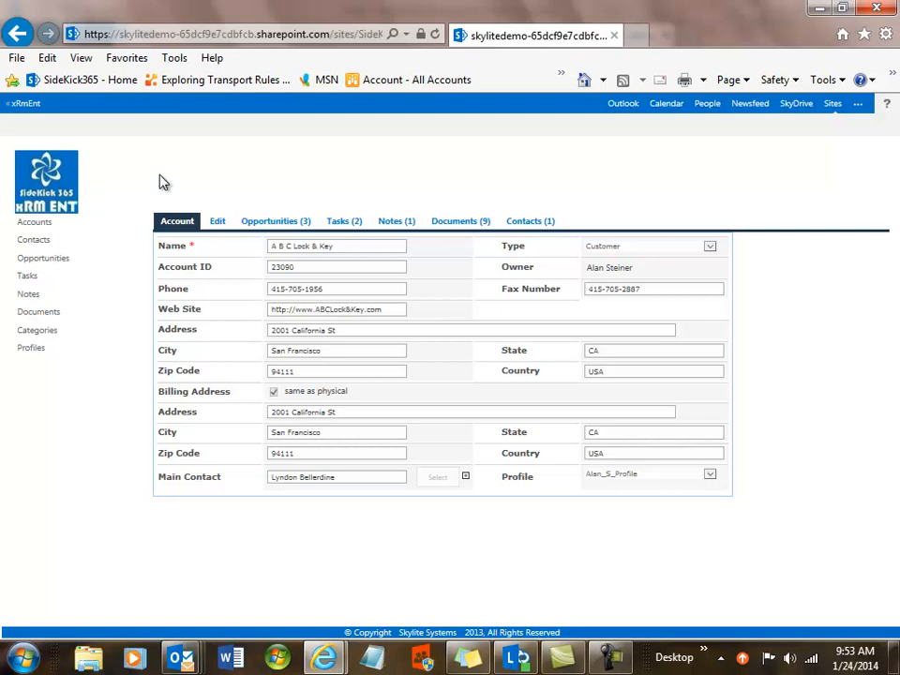
From the home page, create and save a new account named '_another new test account'
click(38, 192)
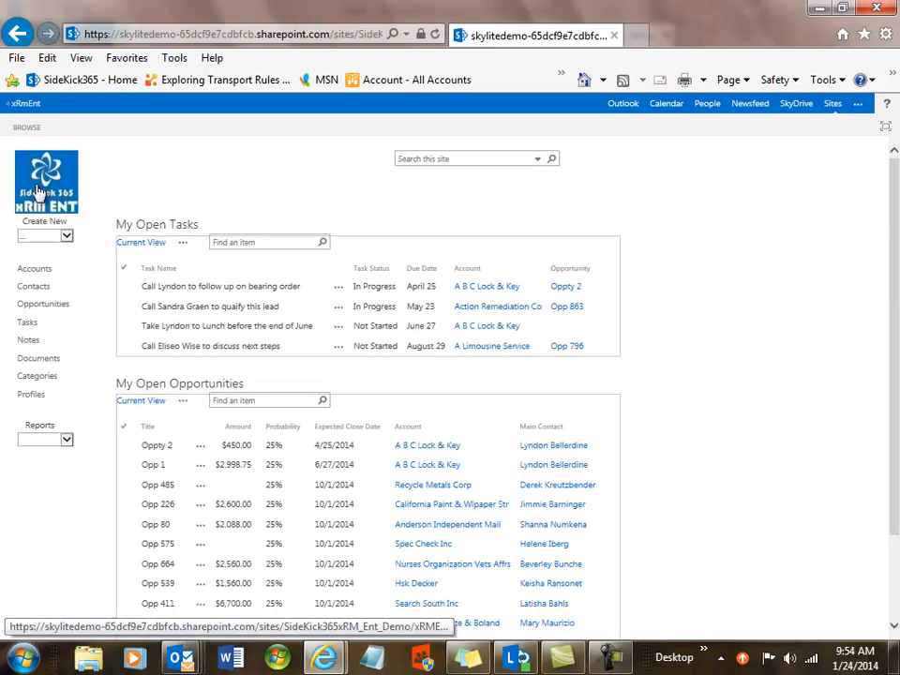
click(66, 236)
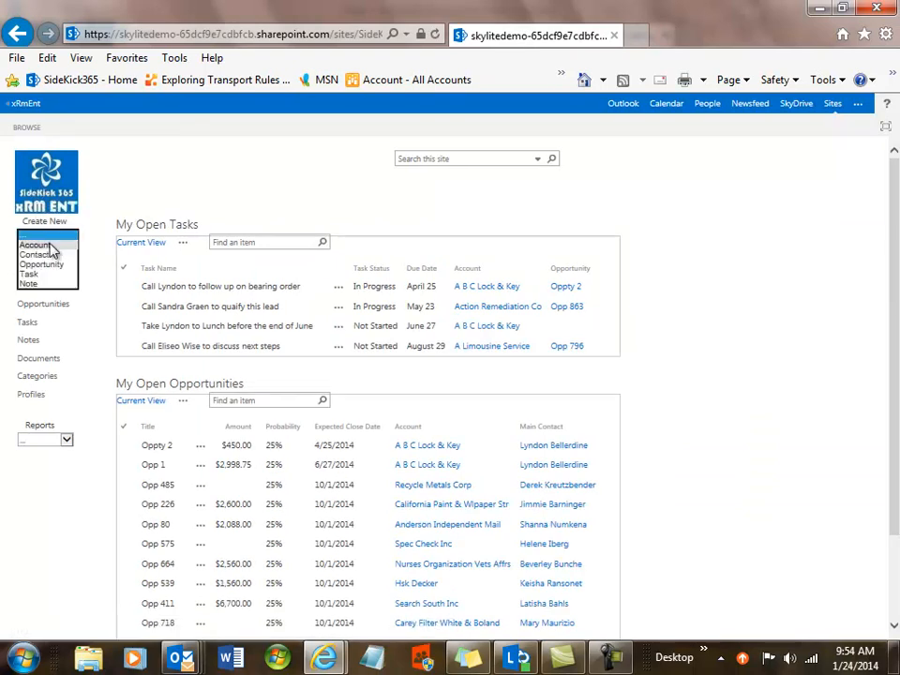
click(49, 245)
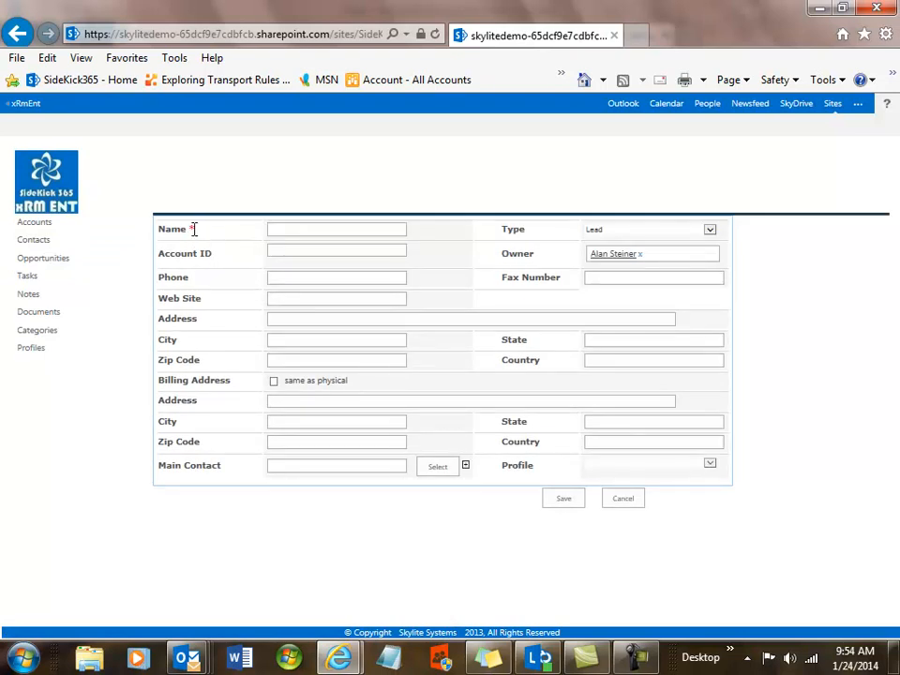
click(283, 228)
text(Janother new te)
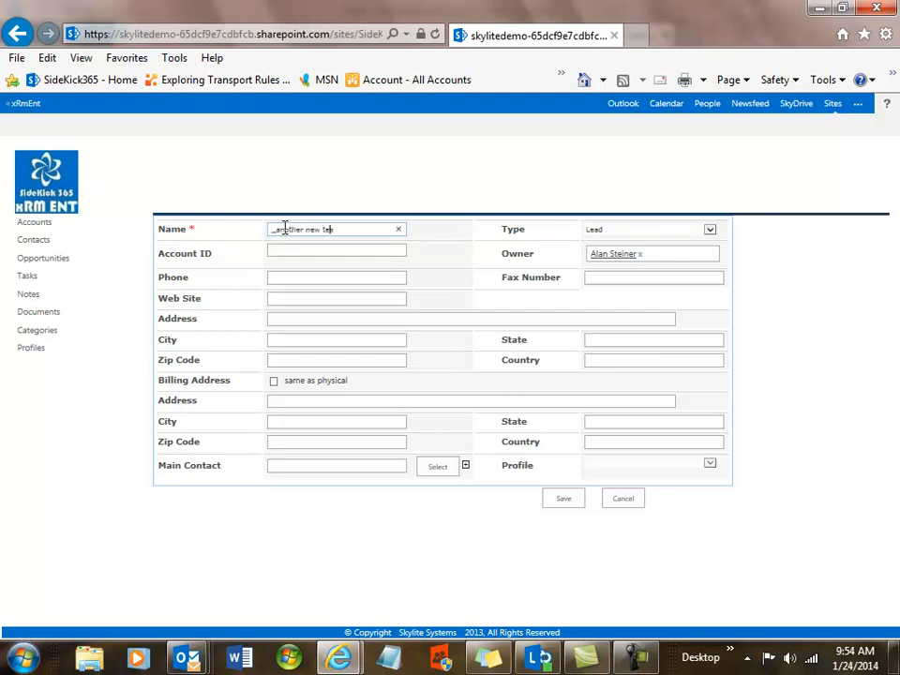
text(st account)
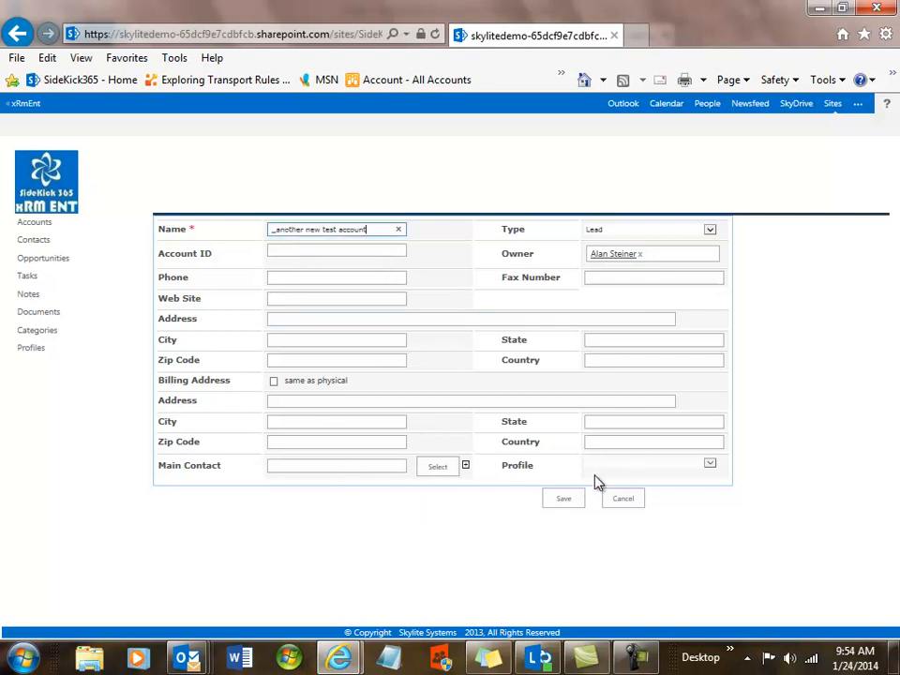
click(564, 499)
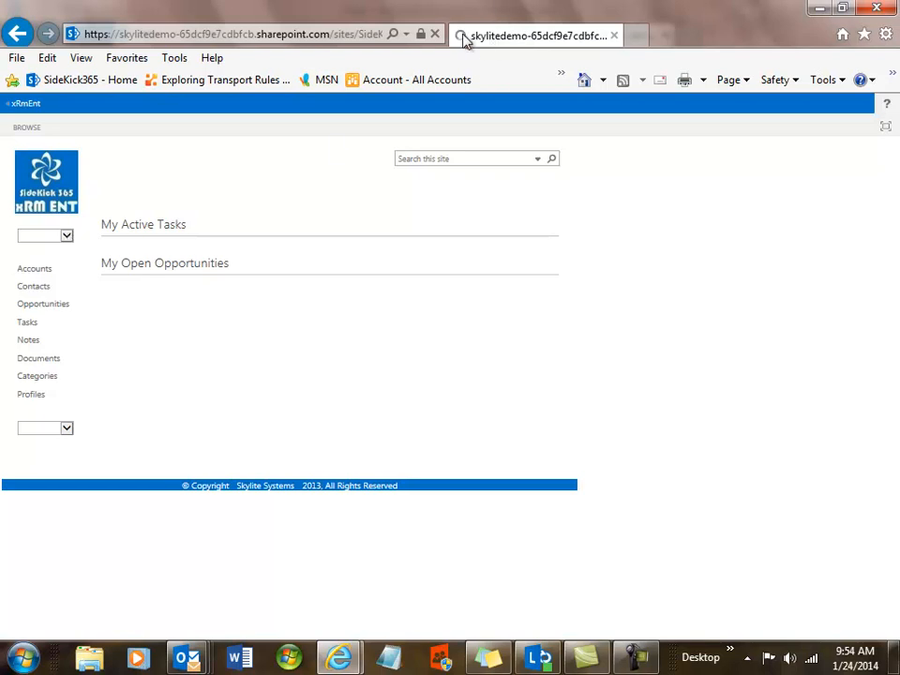
click(67, 237)
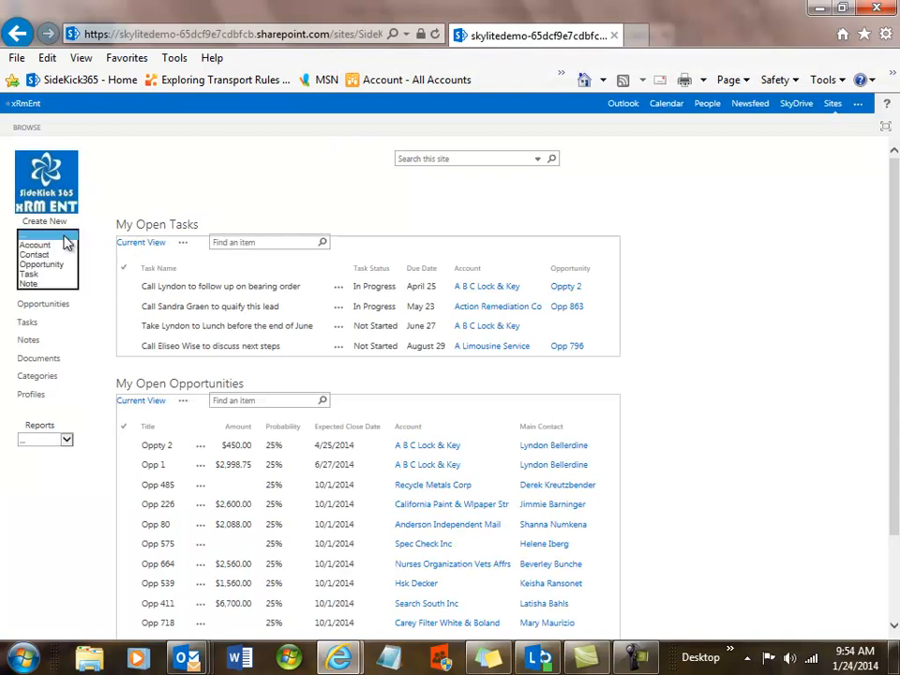
Start a new opportunity named 'new opportunity' with amount 467 and 50% probability
click(47, 266)
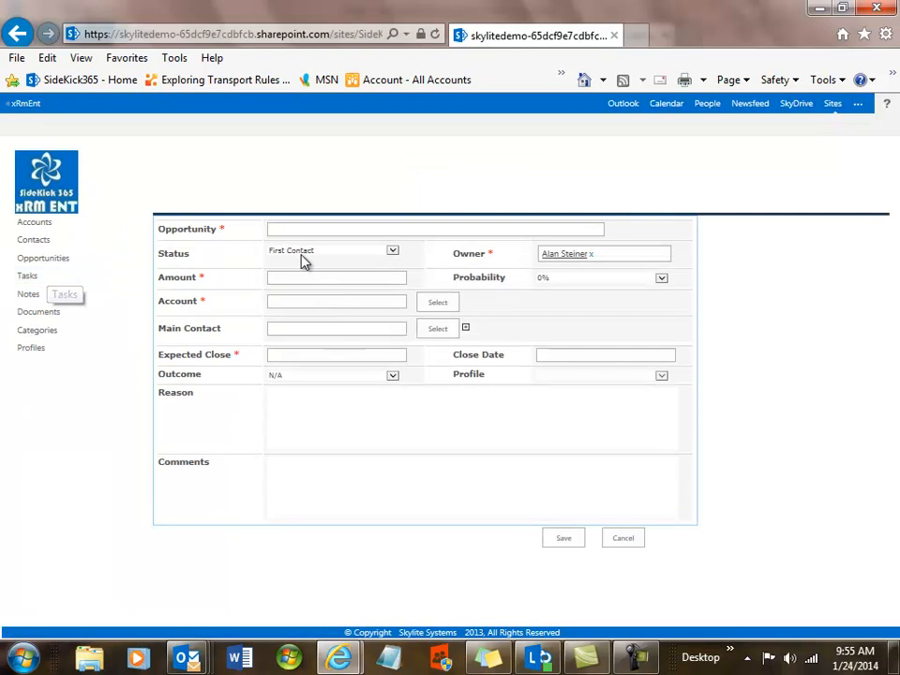
click(303, 230)
text(new opportunity)
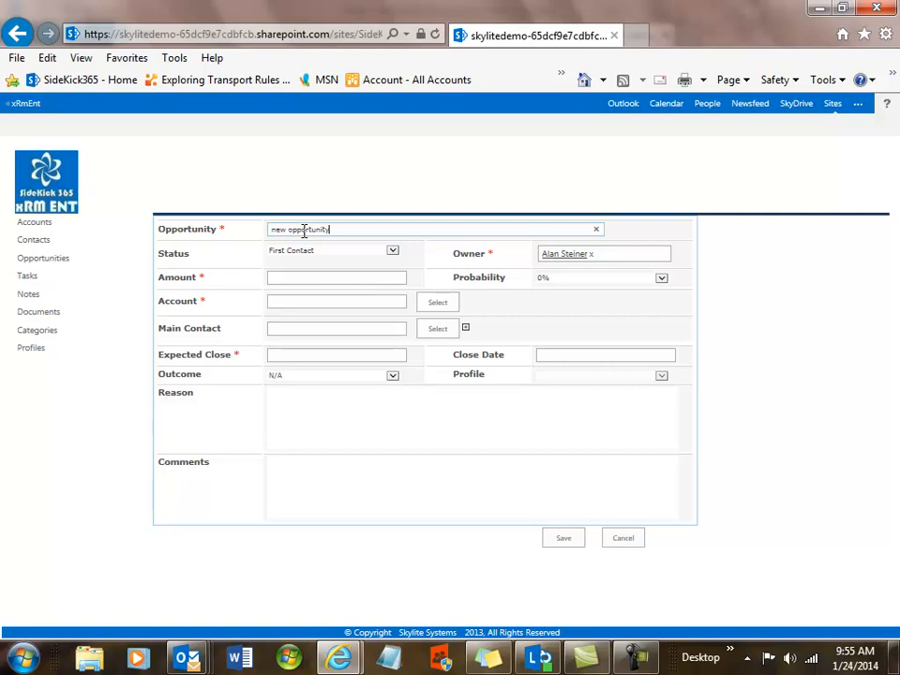
click(312, 278)
text(4)
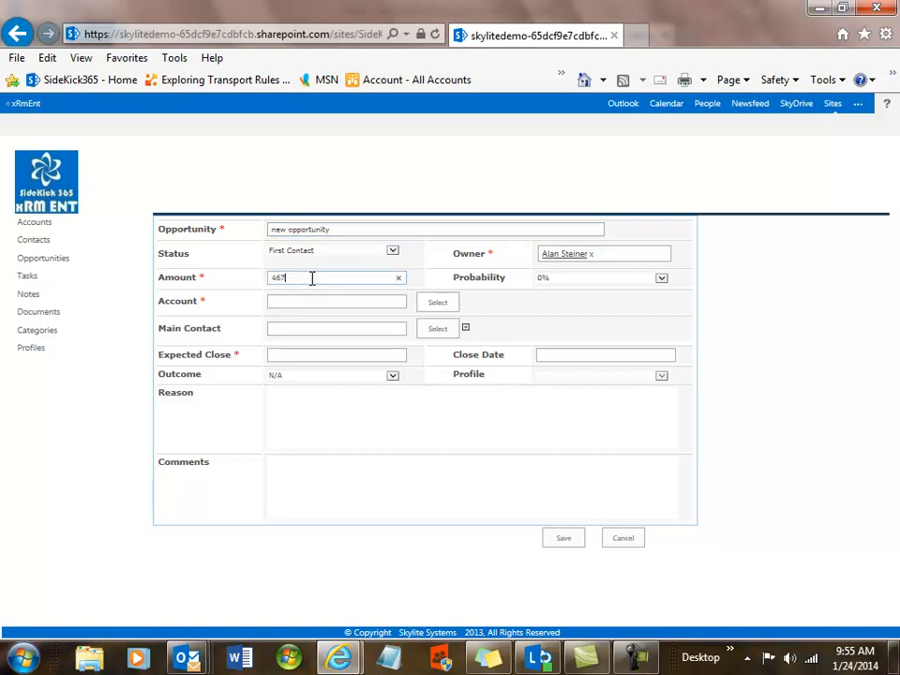
text(67)
click(660, 278)
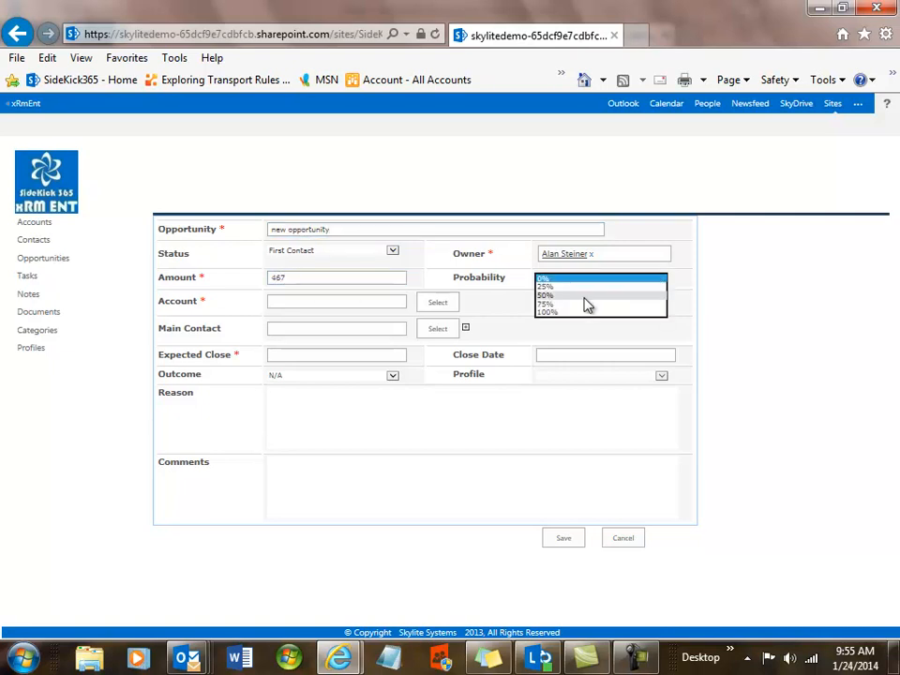
click(583, 299)
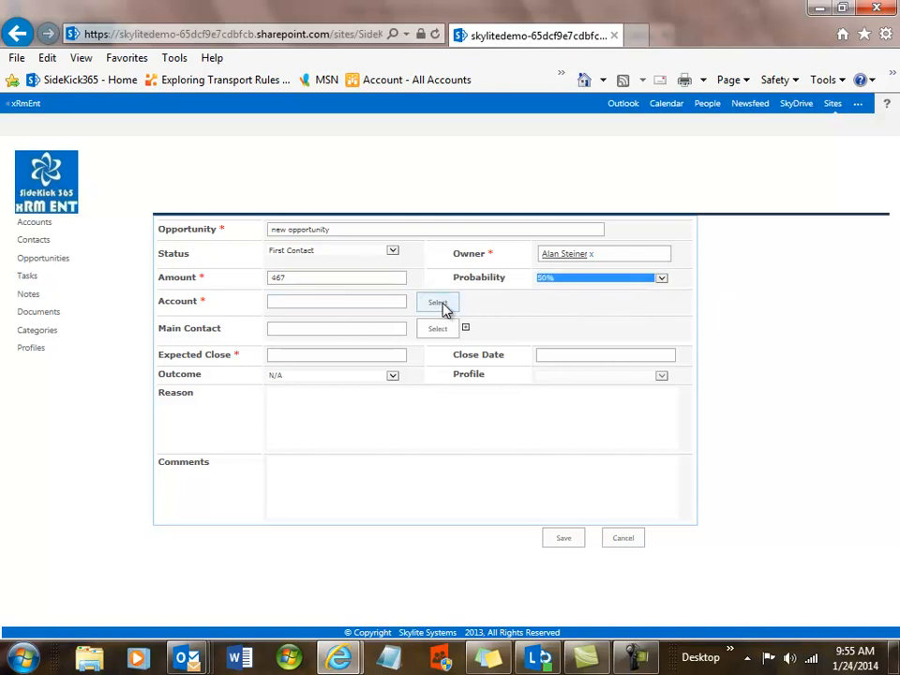
Link it to _another new test account, set close date 1/30/2014, comment 'new opportunity', and save
click(442, 304)
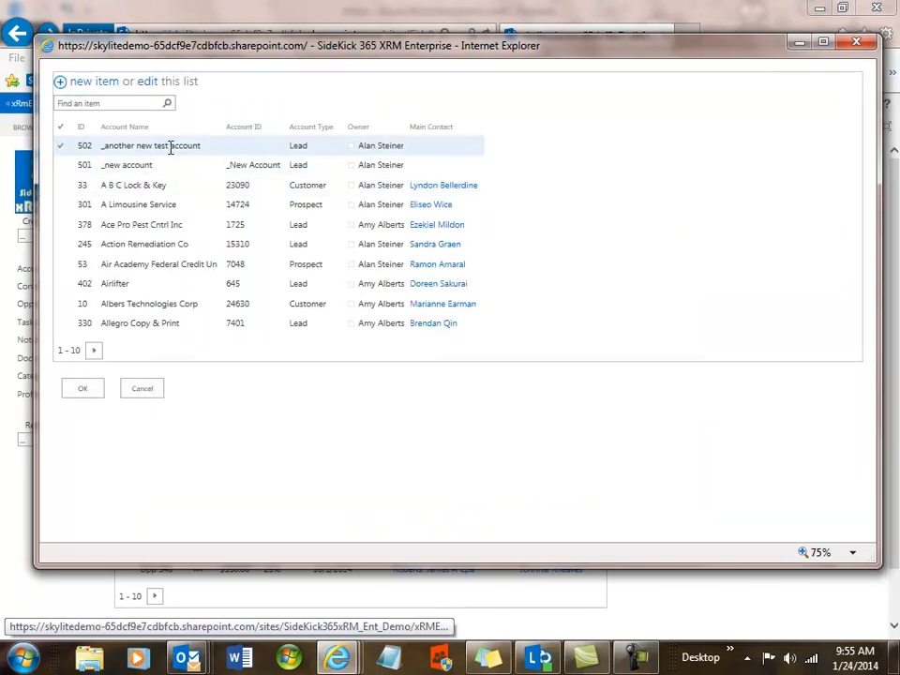
click(170, 147)
click(82, 392)
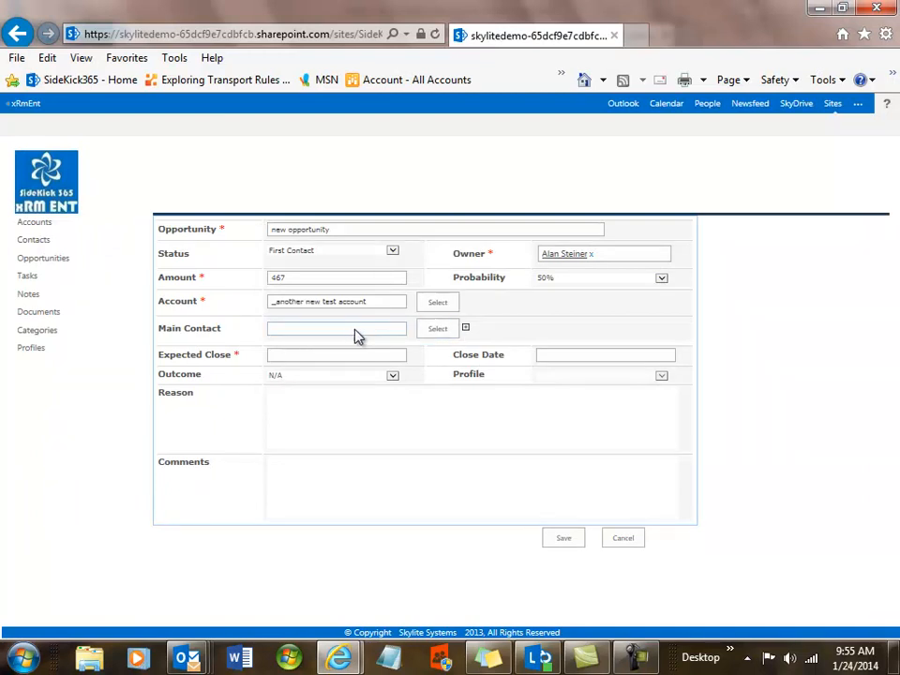
click(329, 356)
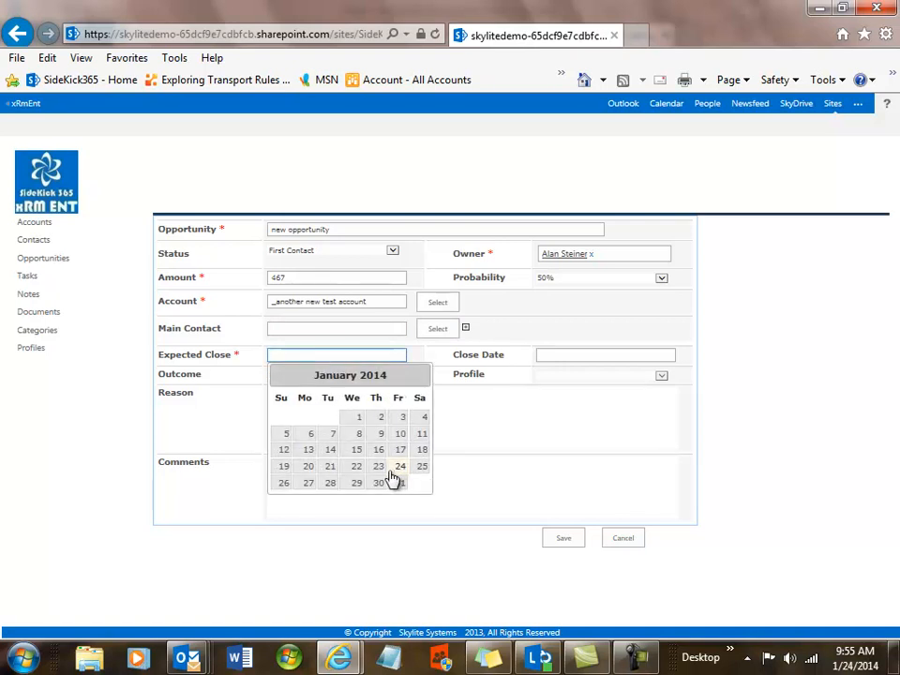
click(383, 487)
click(347, 478)
text(new oppor)
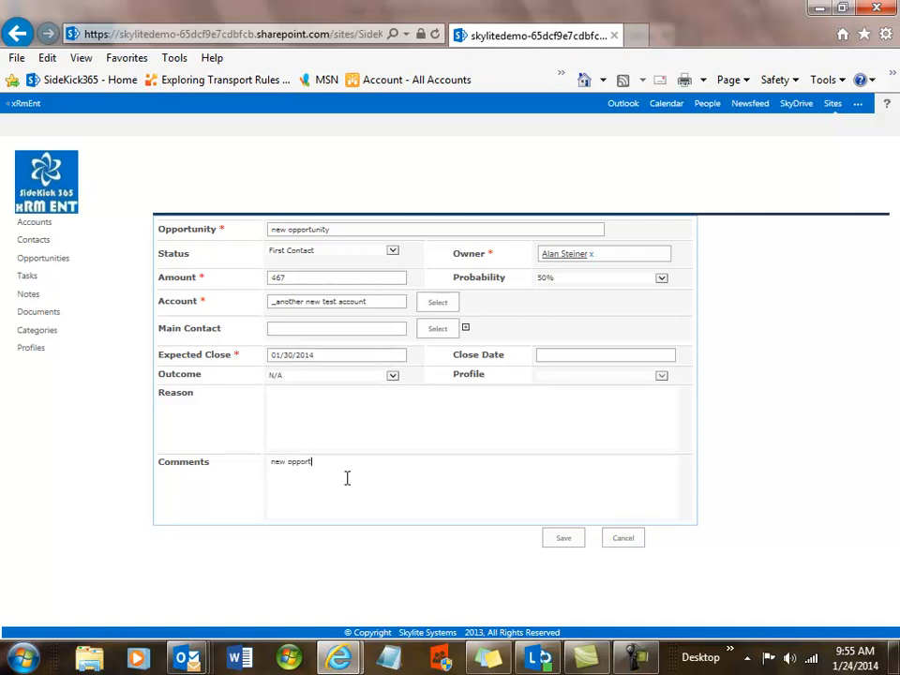
text(tunity)
click(570, 541)
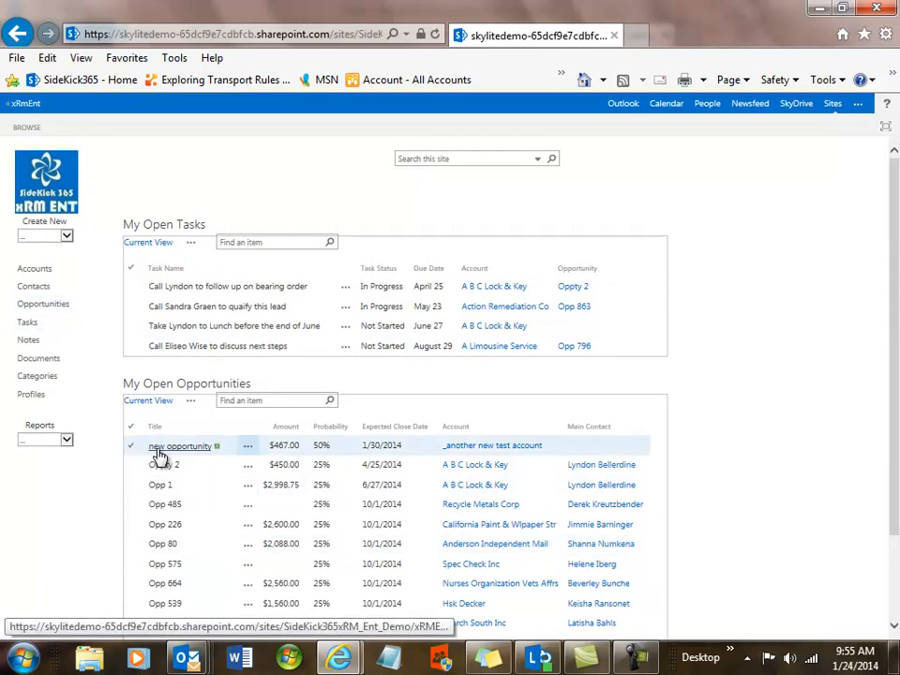
click(47, 306)
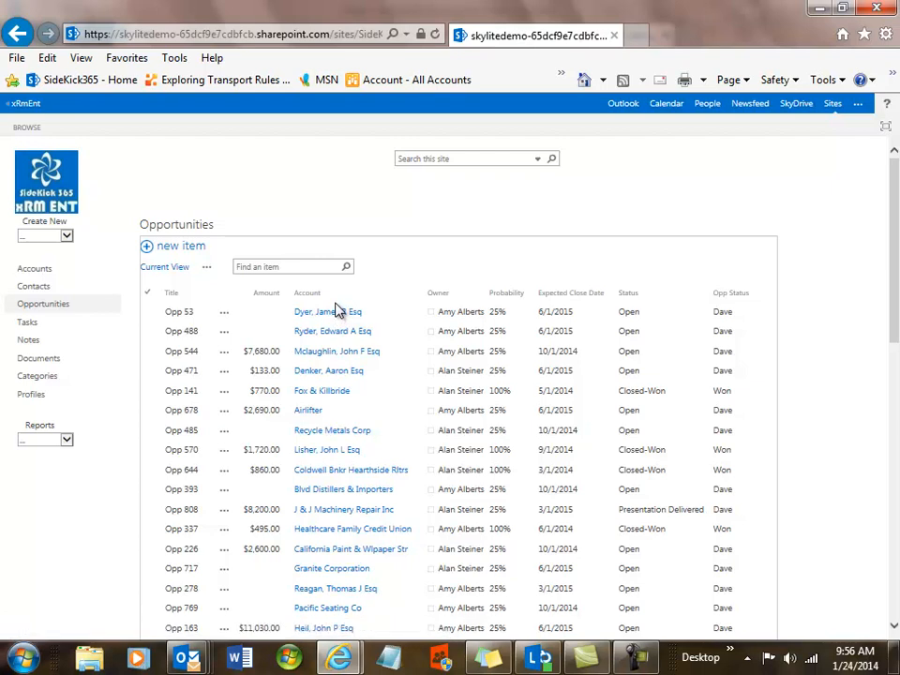
Filter the Opportunities Title column to 'new opportunity', then clear that filter
click(210, 294)
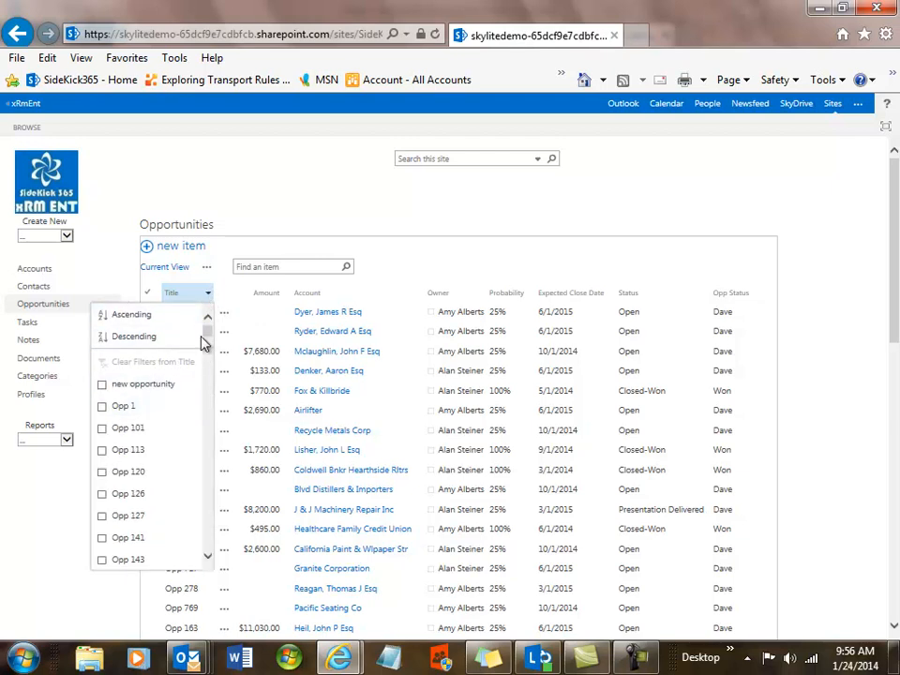
mouse_move(209, 335)
mouse_down()
mouse_move(209, 539)
mouse_move(212, 336)
mouse_up()
click(101, 387)
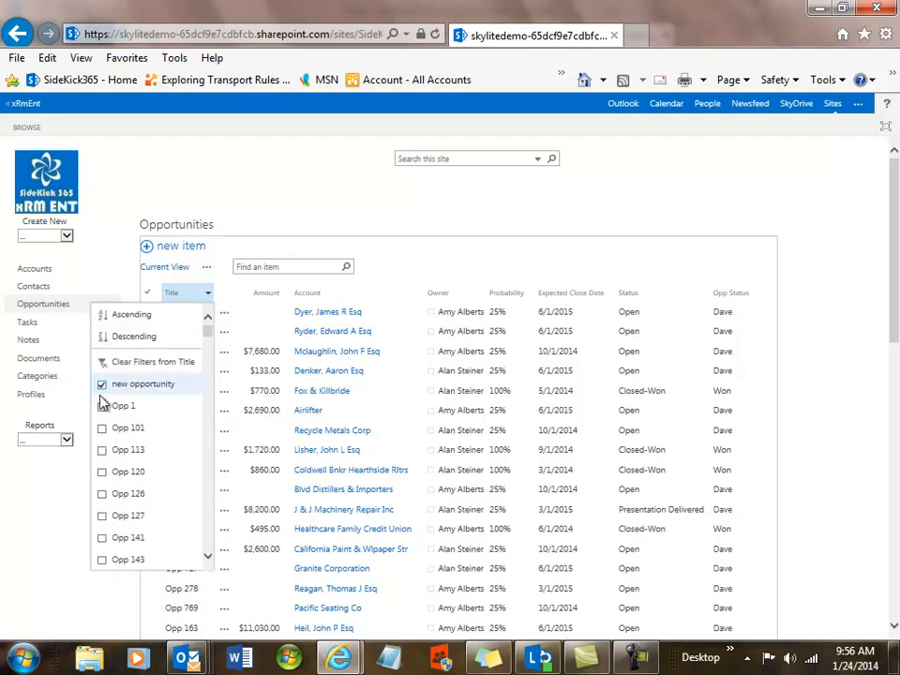
click(332, 372)
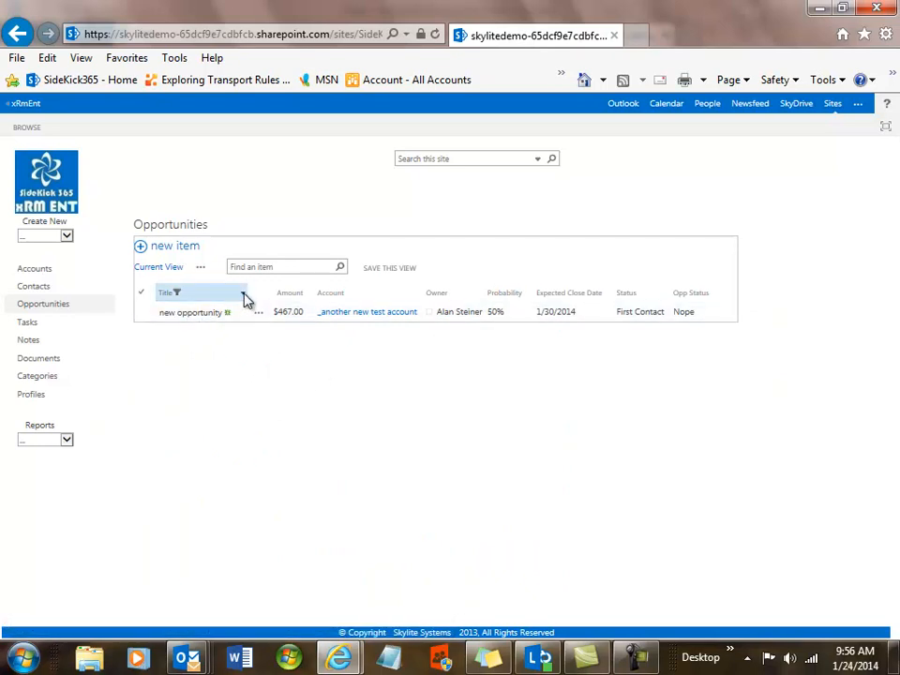
click(243, 296)
click(193, 363)
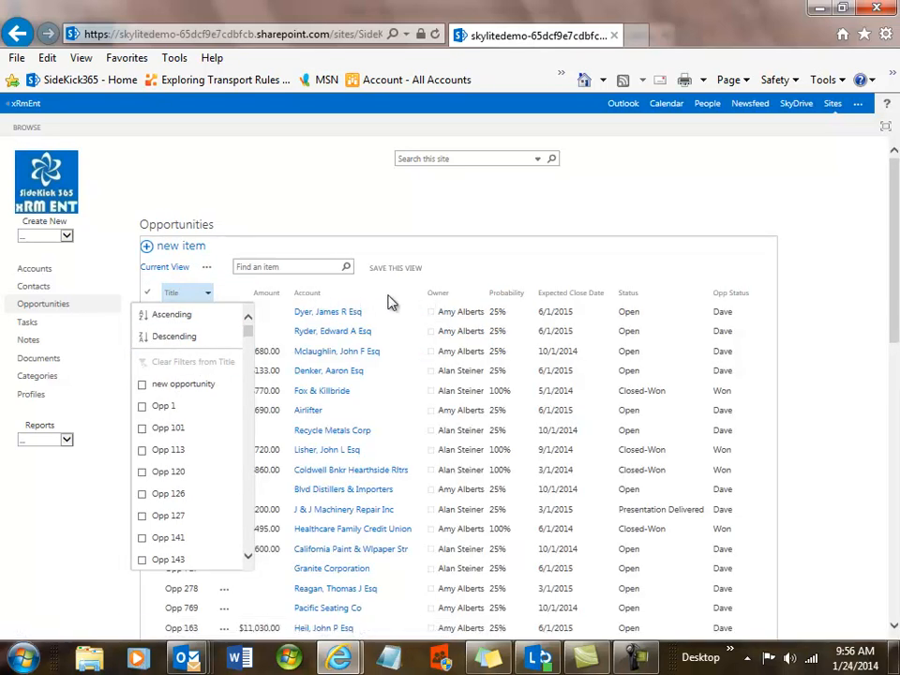
click(397, 304)
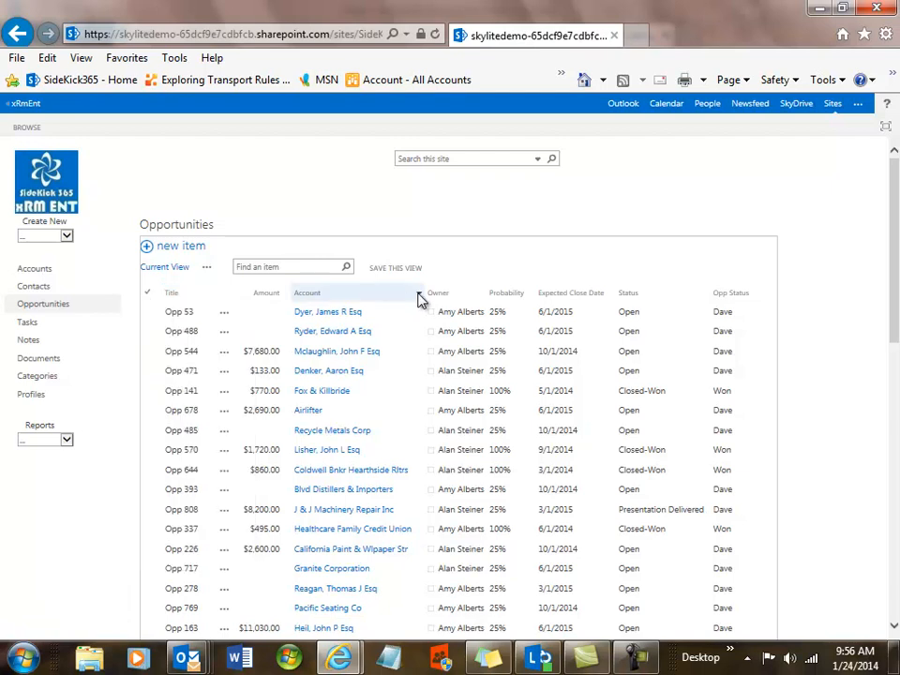
Filter the Account column to Sav Mart and open its single opportunity, Opp 219
click(419, 296)
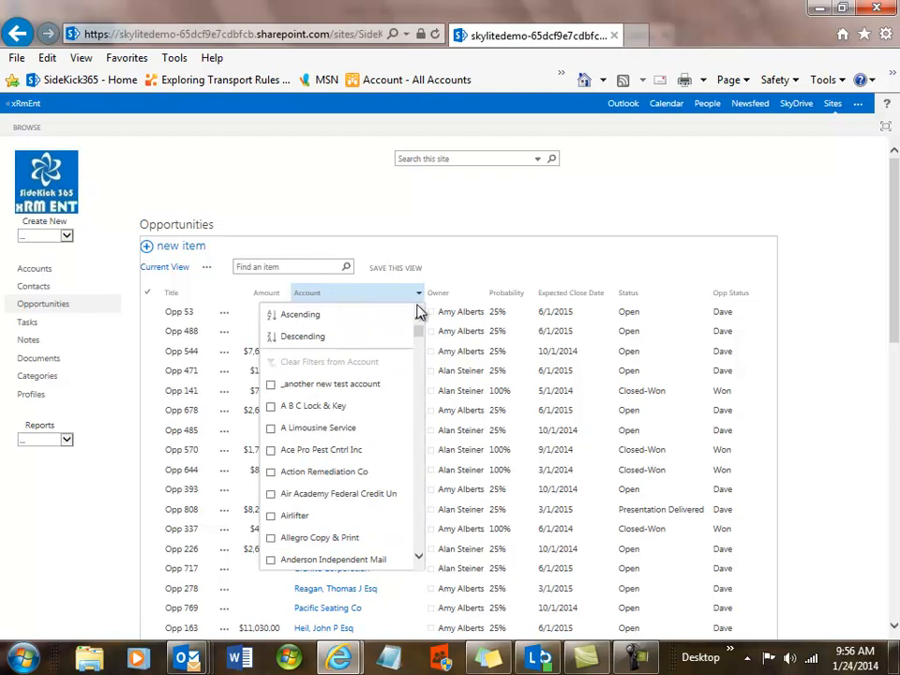
drag(422, 331, 423, 506)
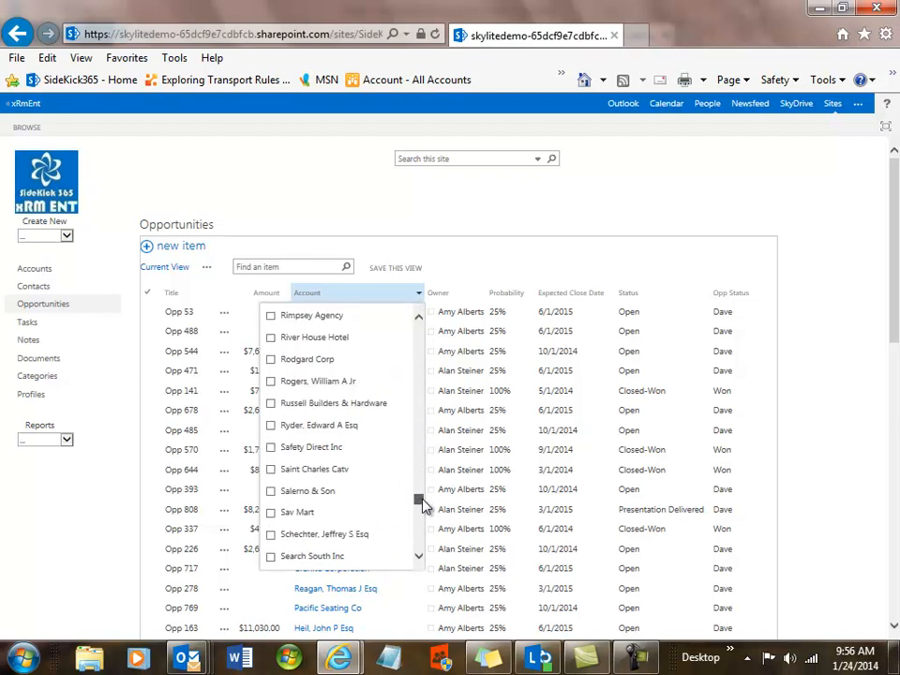
click(271, 512)
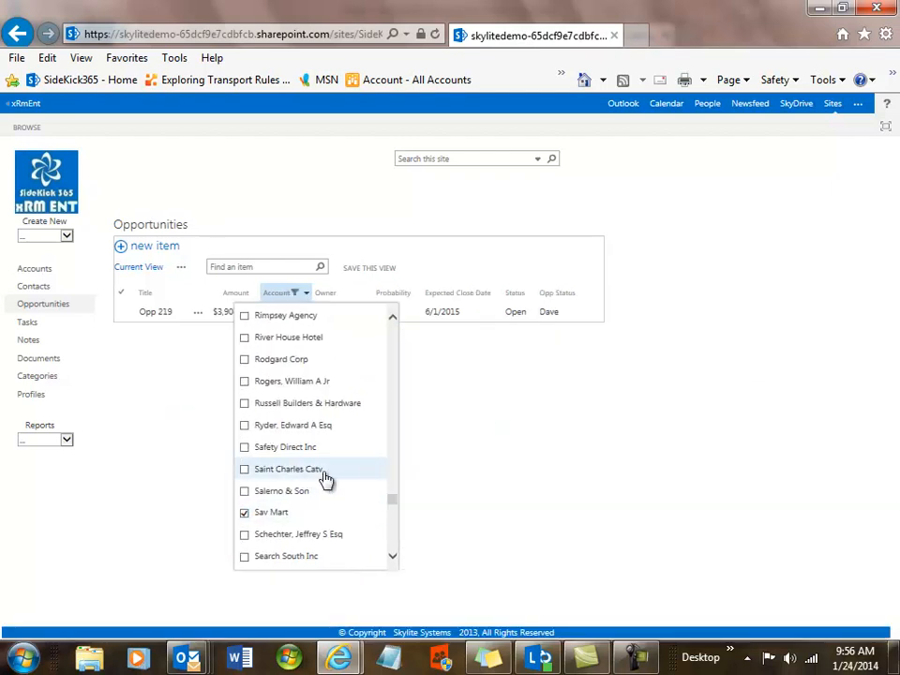
click(130, 366)
click(163, 313)
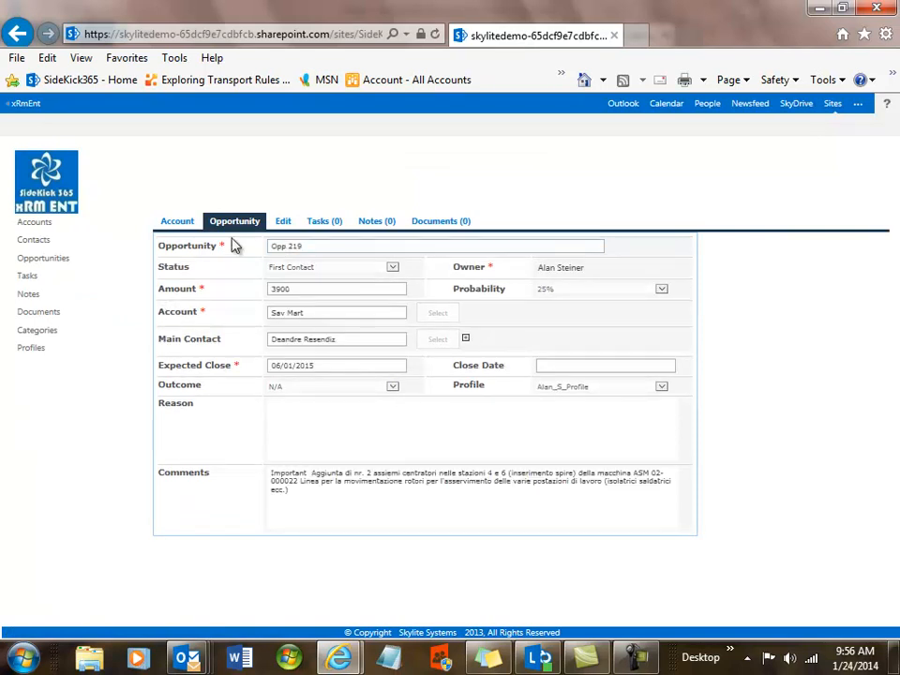
Open Sav Mart, the account linked to Opp 219, then return to the home page
click(186, 225)
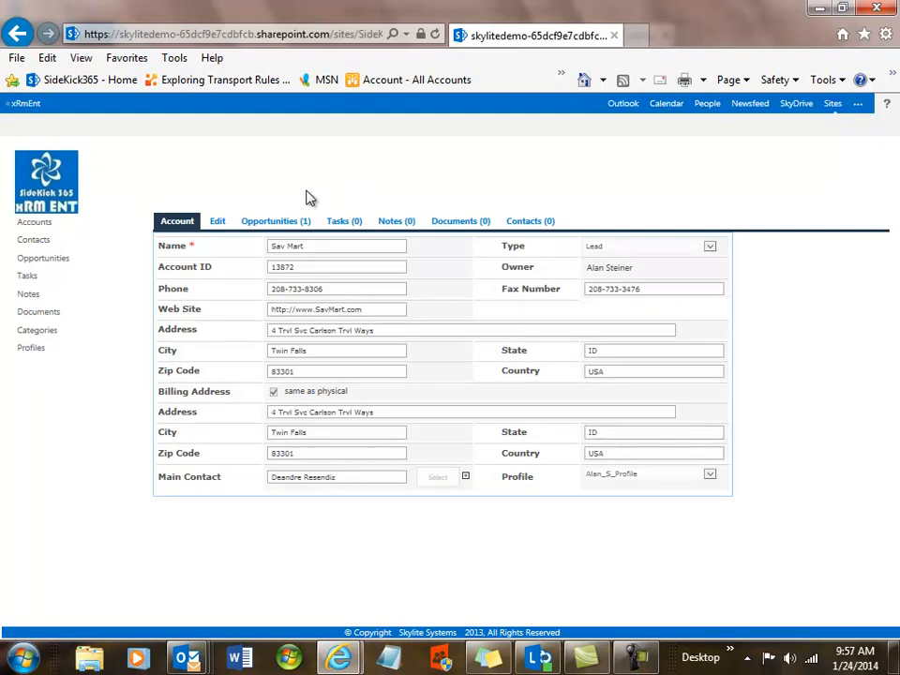
click(52, 192)
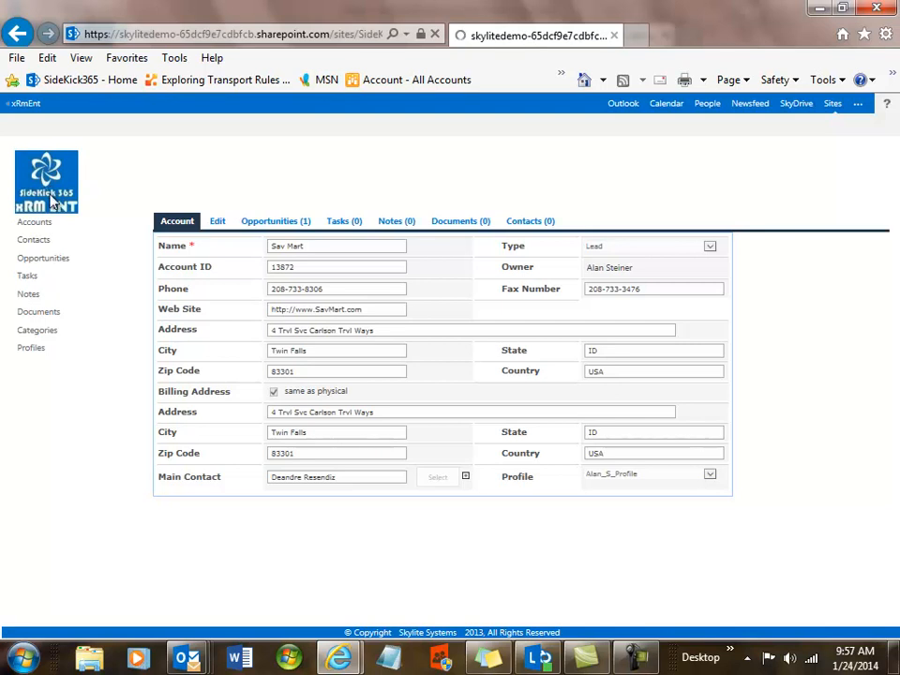
Open _another new test account's opportunities, start a new opportunity, then back out without saving
mouse_move(34, 191)
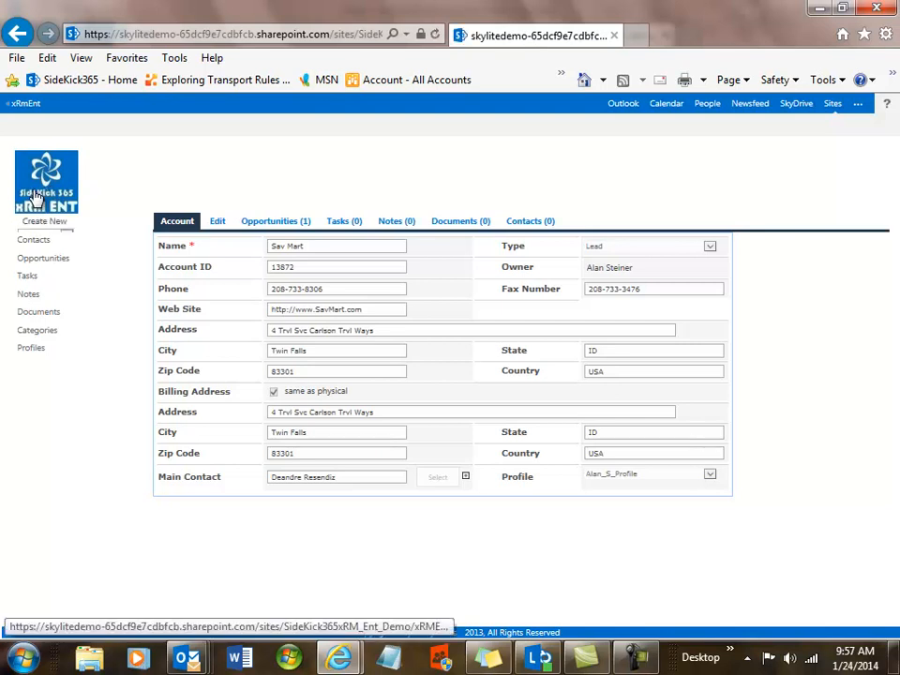
click(67, 238)
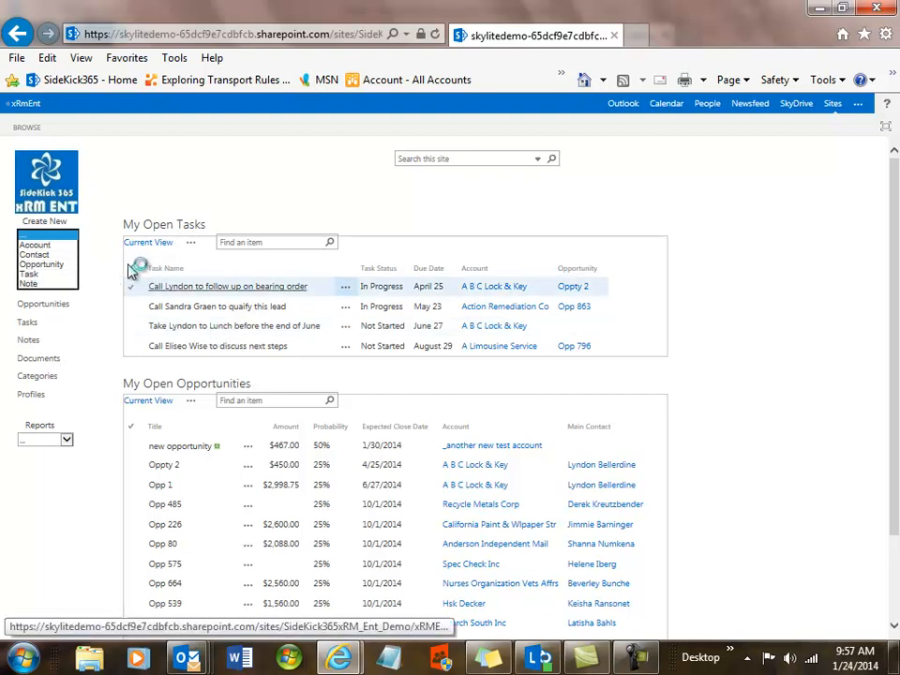
click(137, 166)
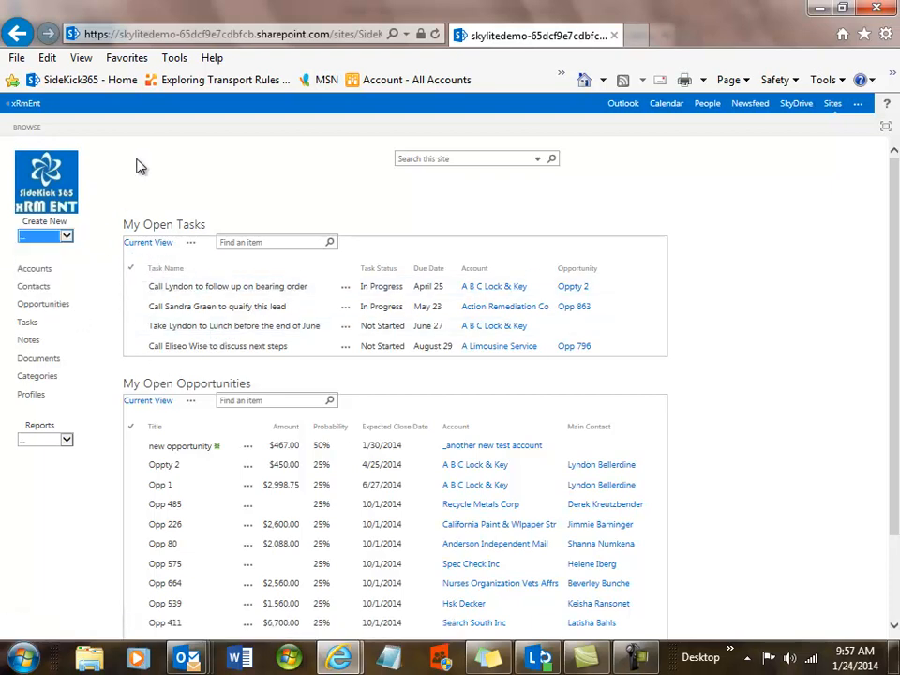
click(38, 272)
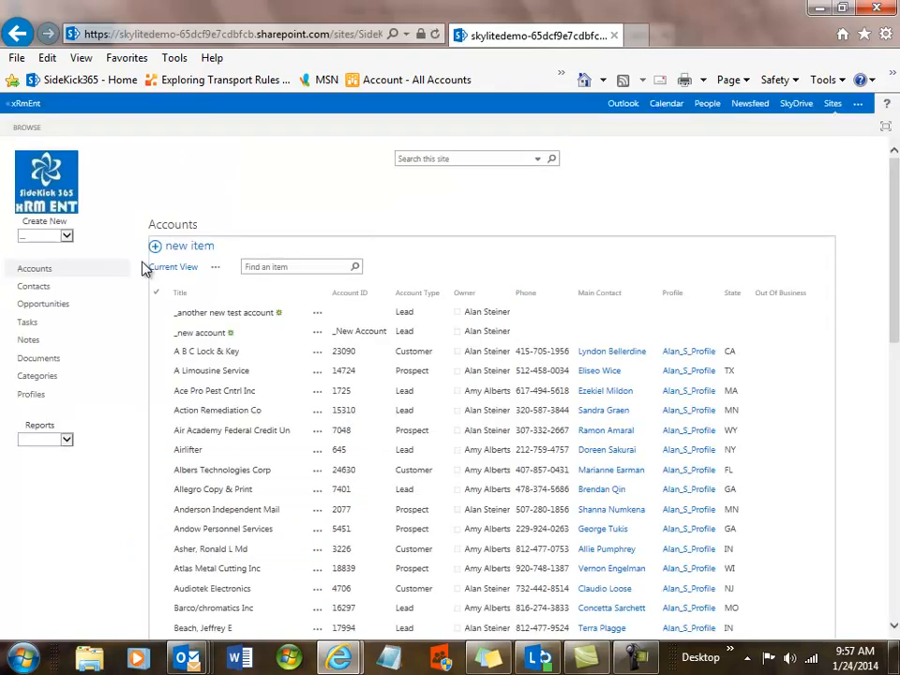
click(218, 317)
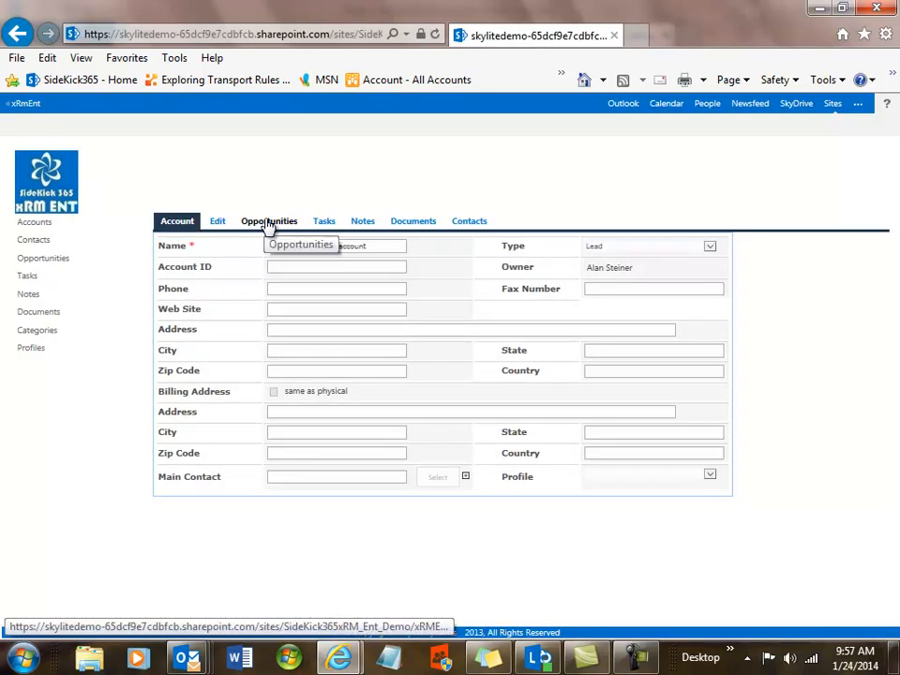
click(268, 225)
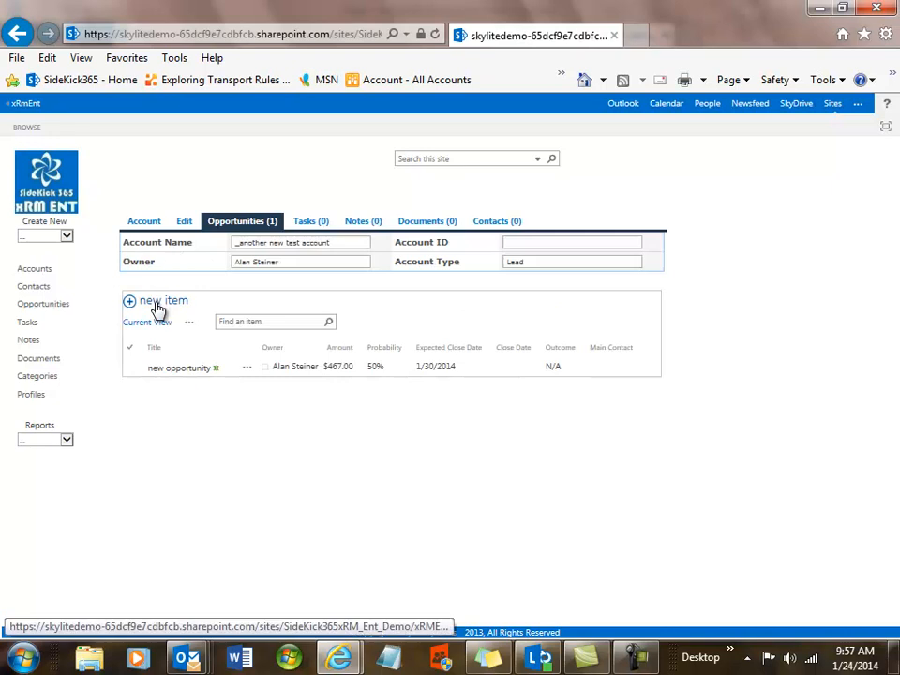
click(157, 307)
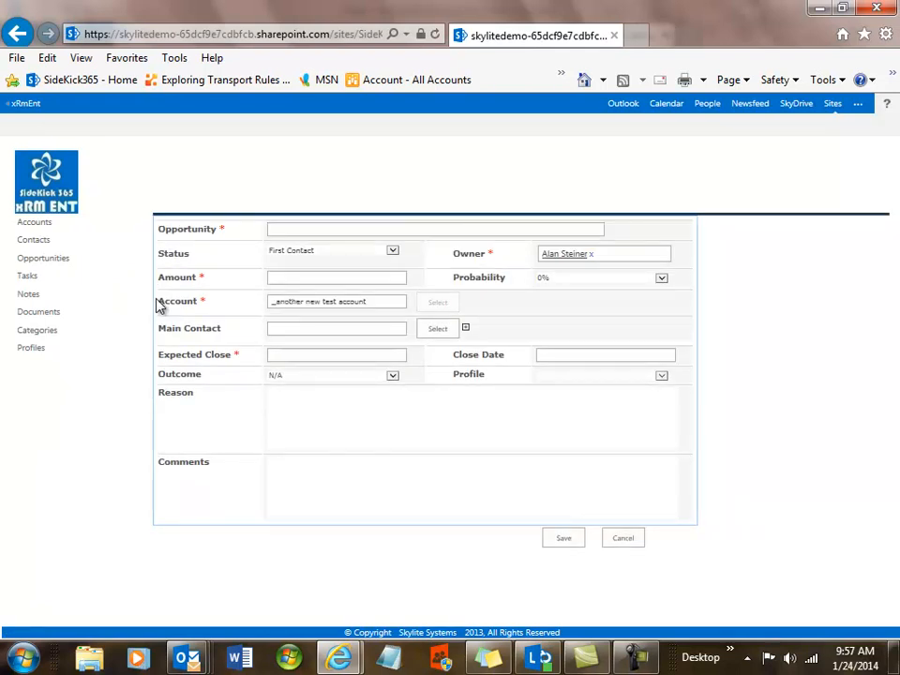
click(18, 34)
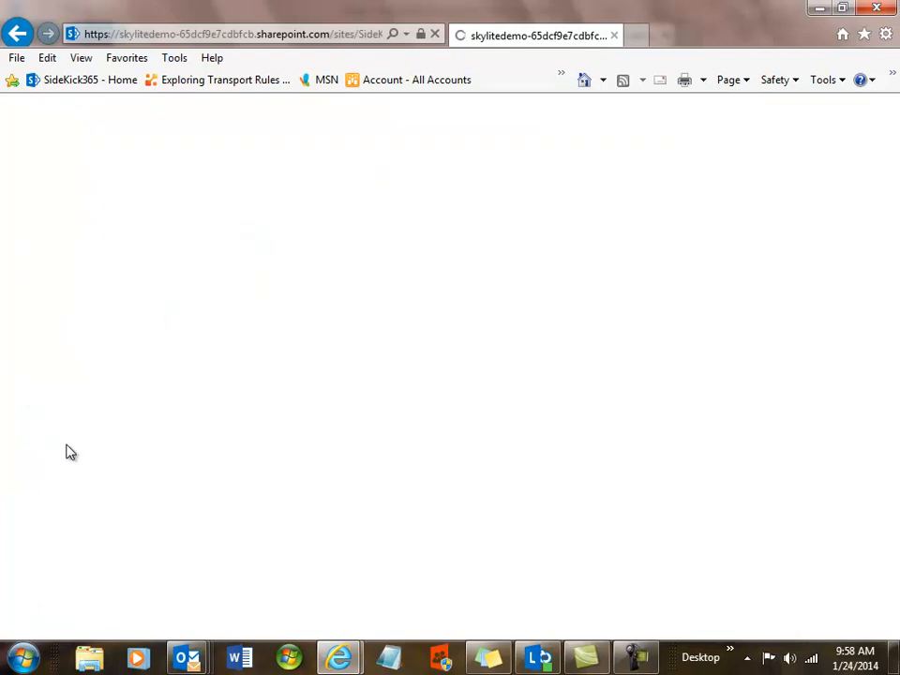
Show the Pipeline report for the year 2014
click(66, 446)
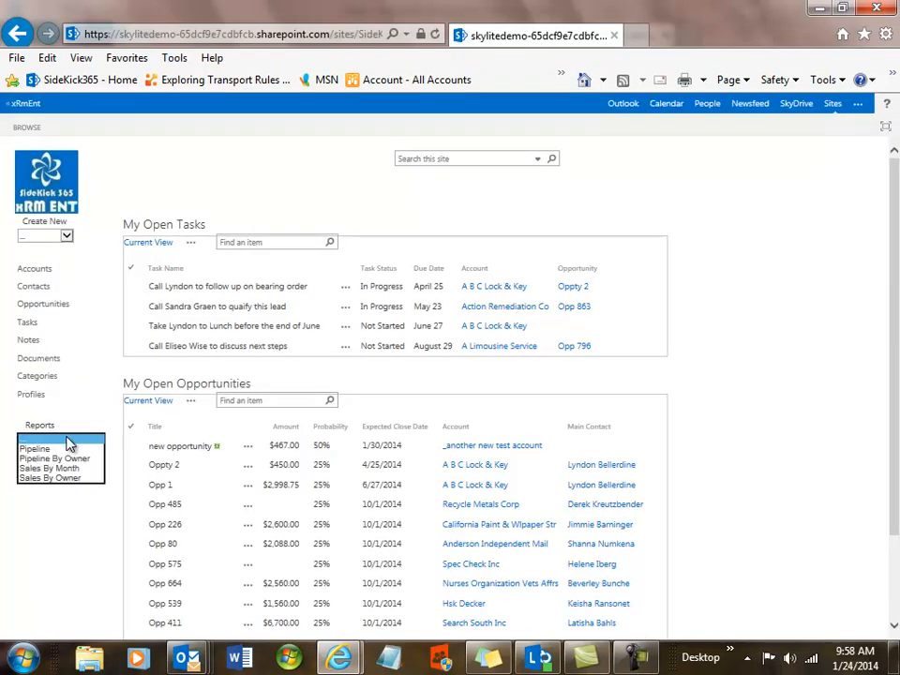
click(47, 449)
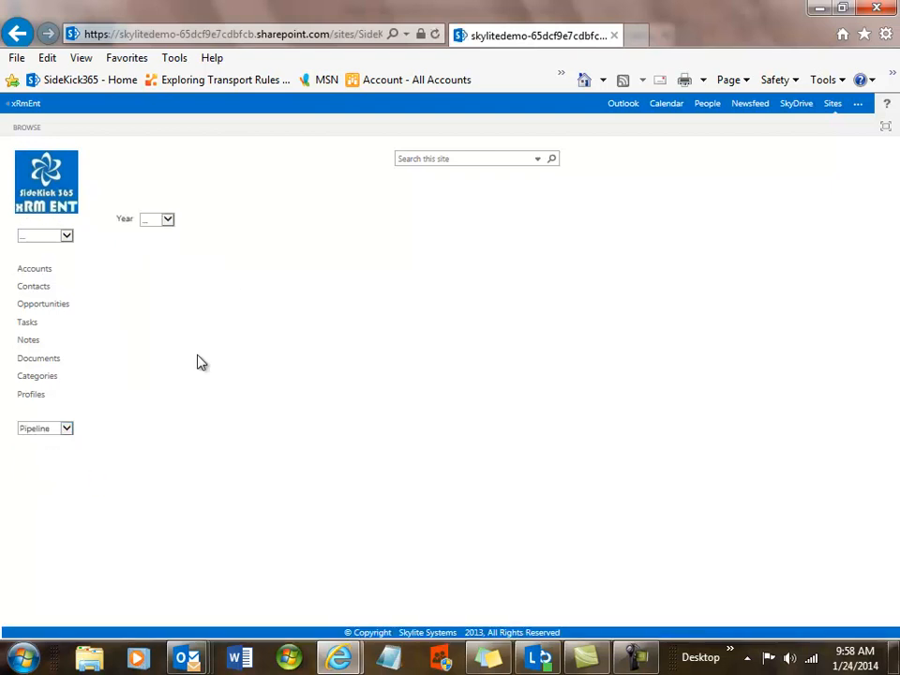
click(169, 221)
click(157, 242)
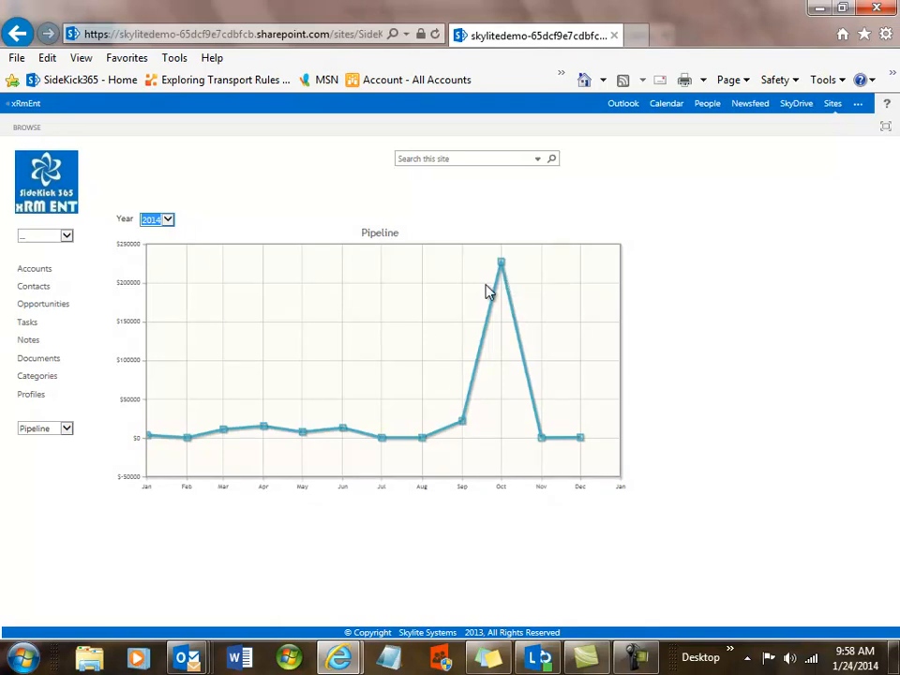
click(168, 221)
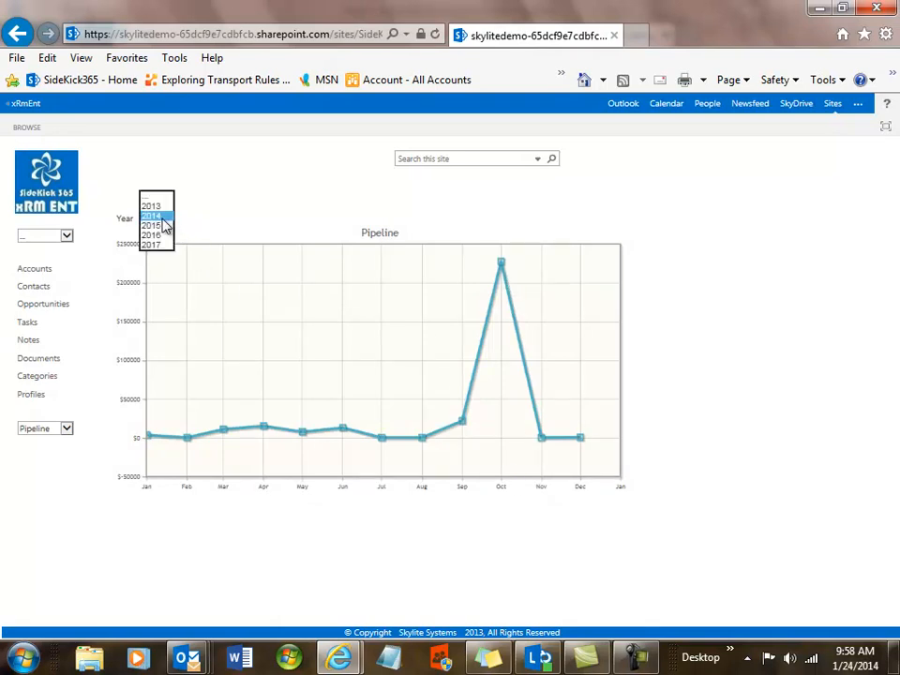
Switch the chart to Pipeline By Owner for 2014, then return to the home dashboard
click(68, 429)
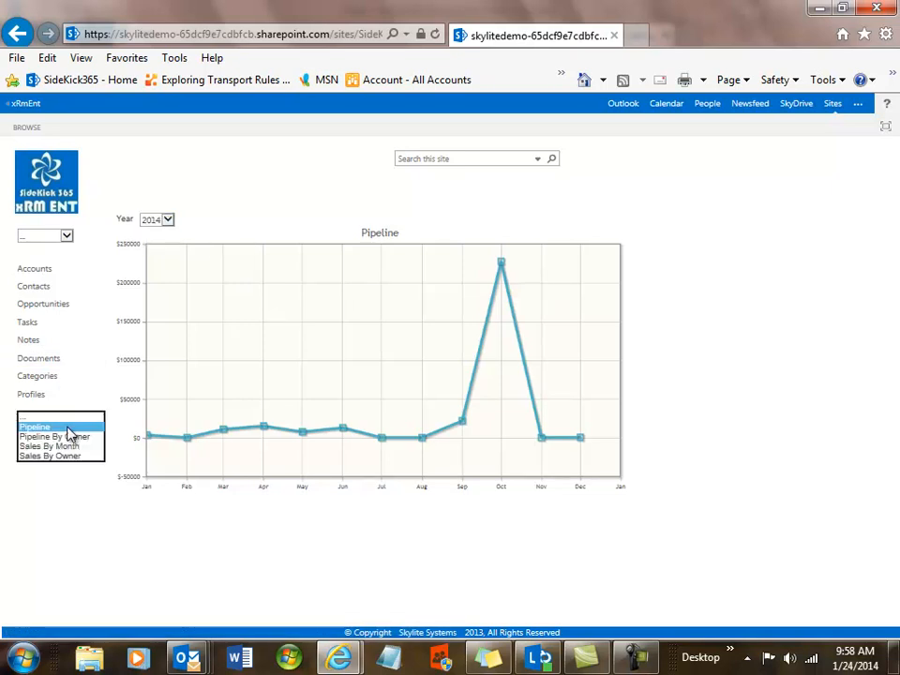
click(66, 437)
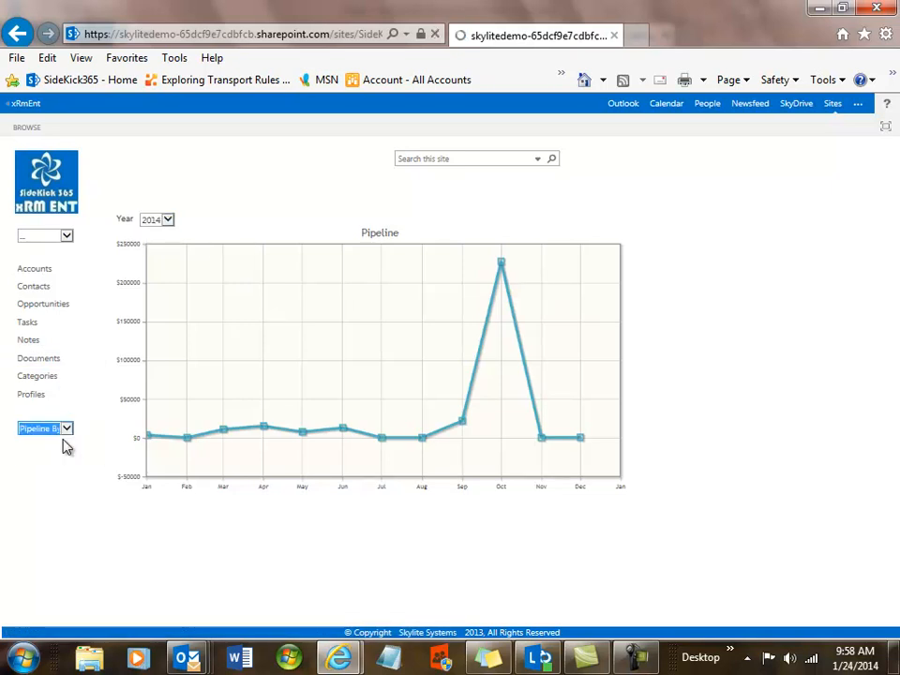
click(169, 222)
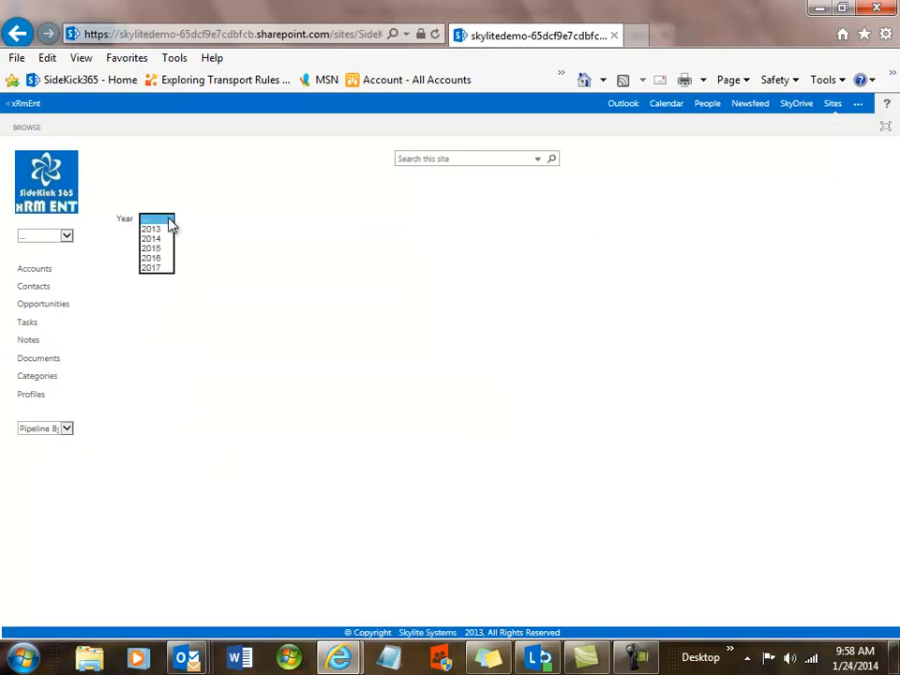
click(159, 239)
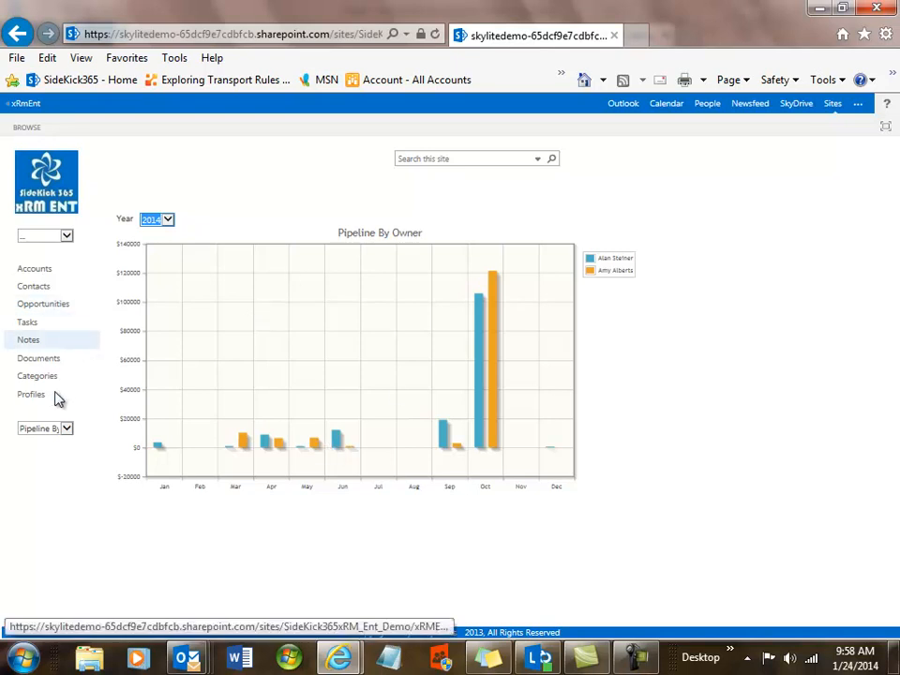
click(66, 427)
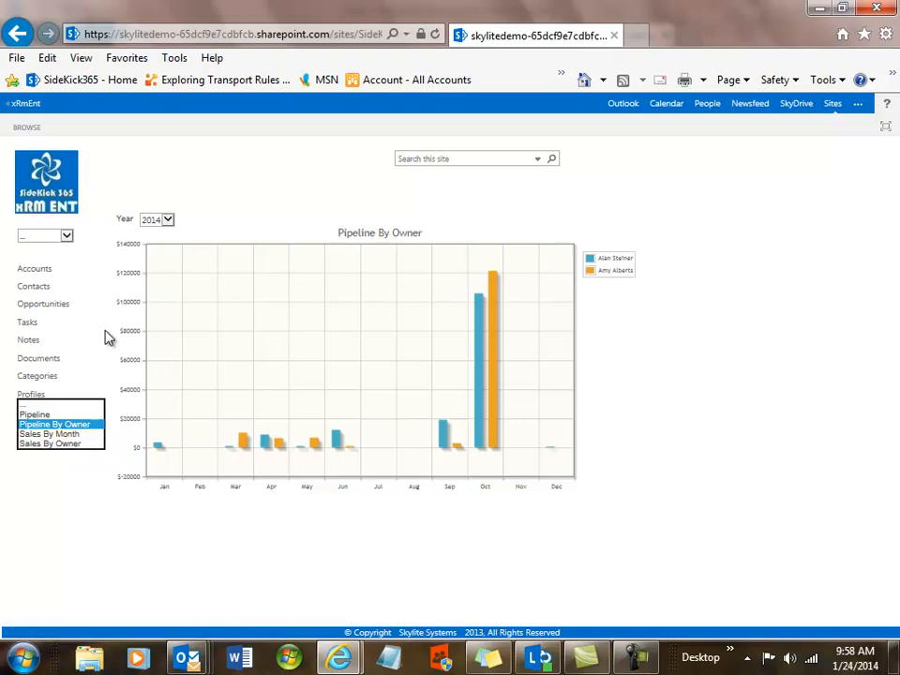
click(61, 197)
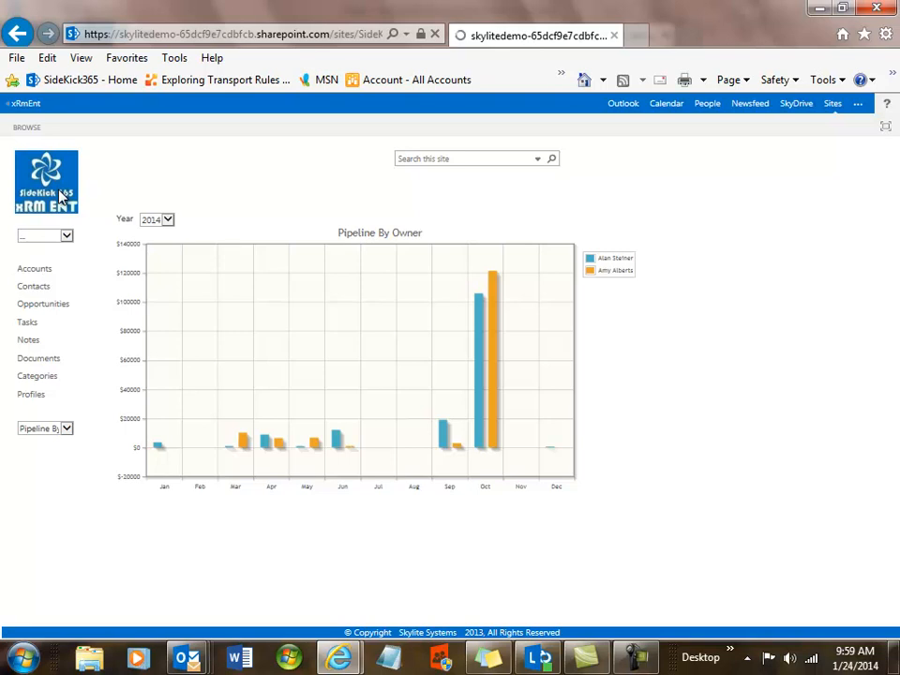
Add the Fax column to the Accounts list's current view and save it
click(36, 272)
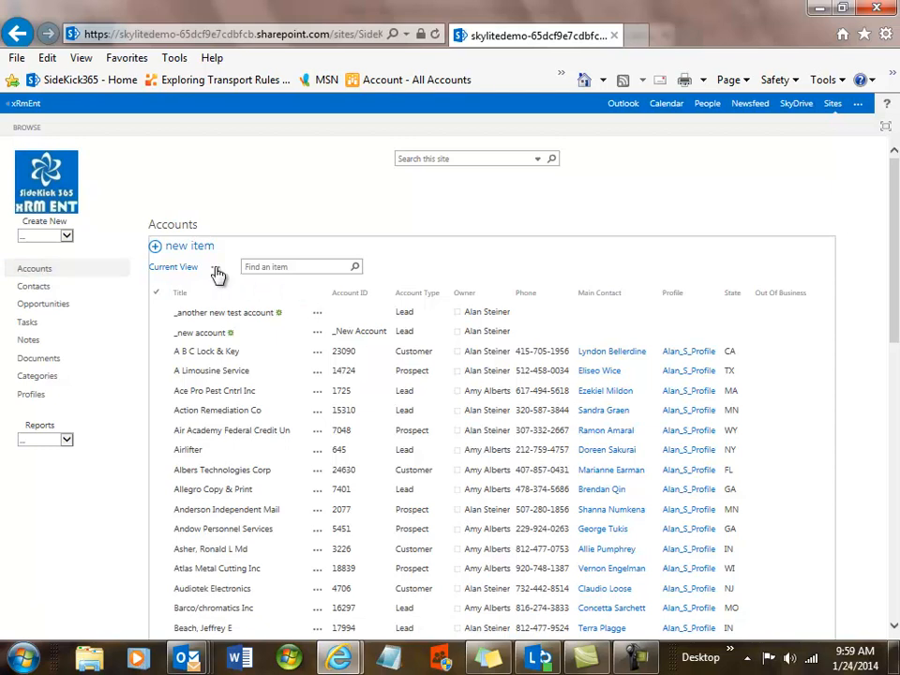
click(215, 270)
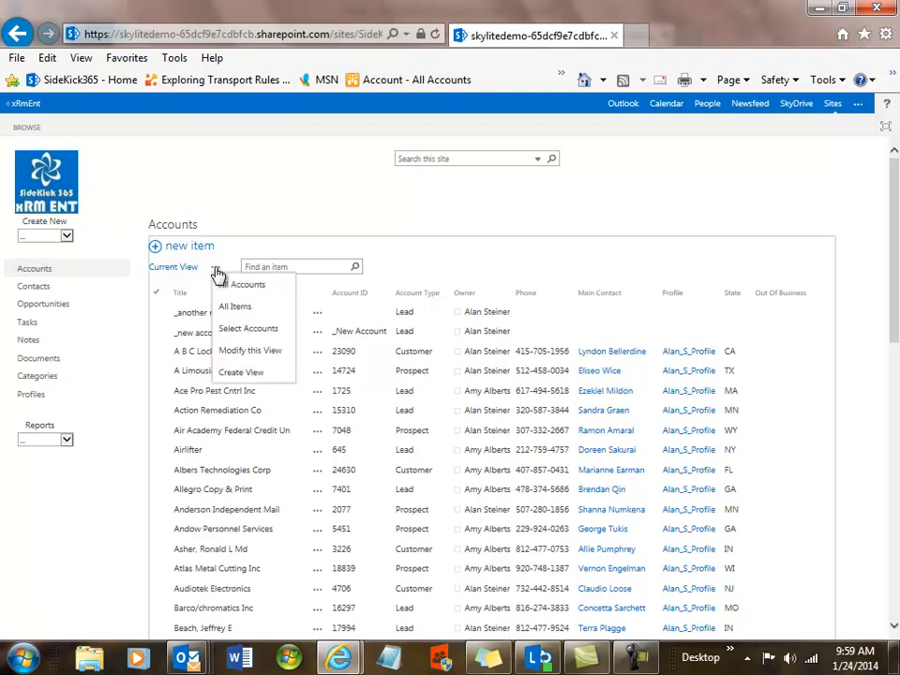
click(241, 351)
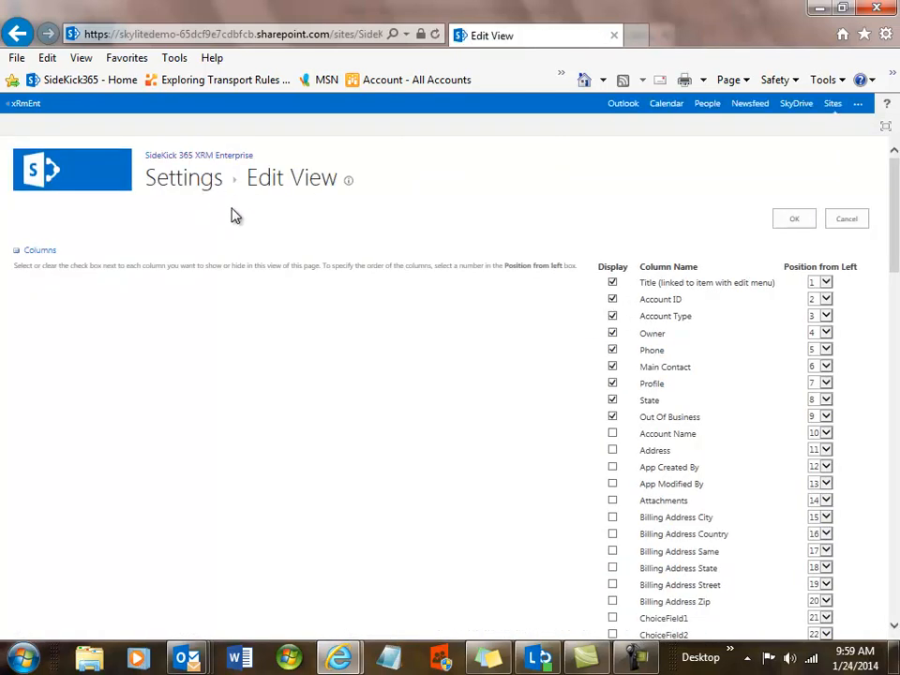
drag(894, 240, 897, 373)
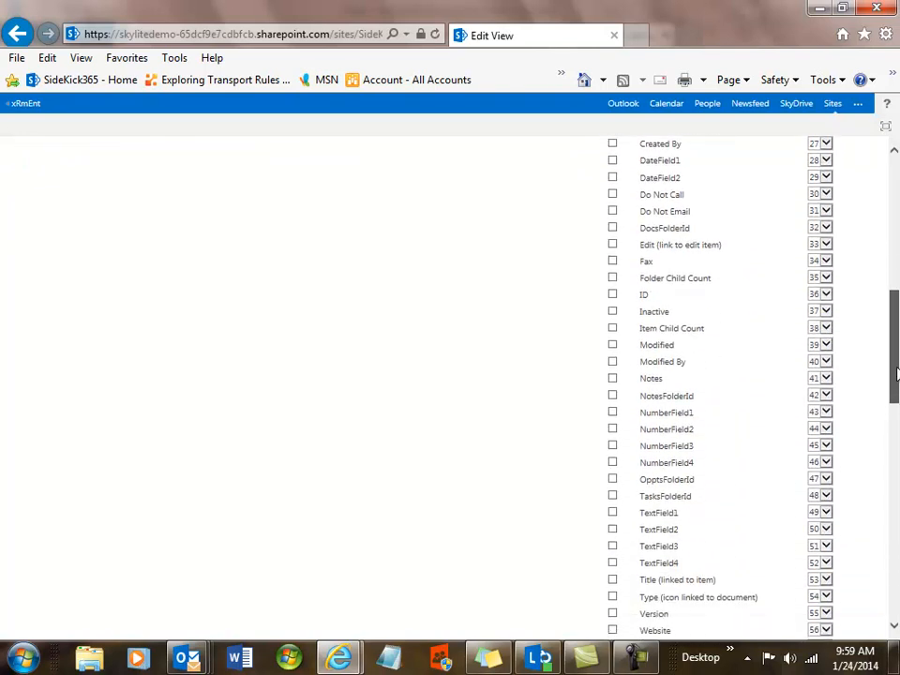
click(612, 261)
drag(891, 353, 886, 504)
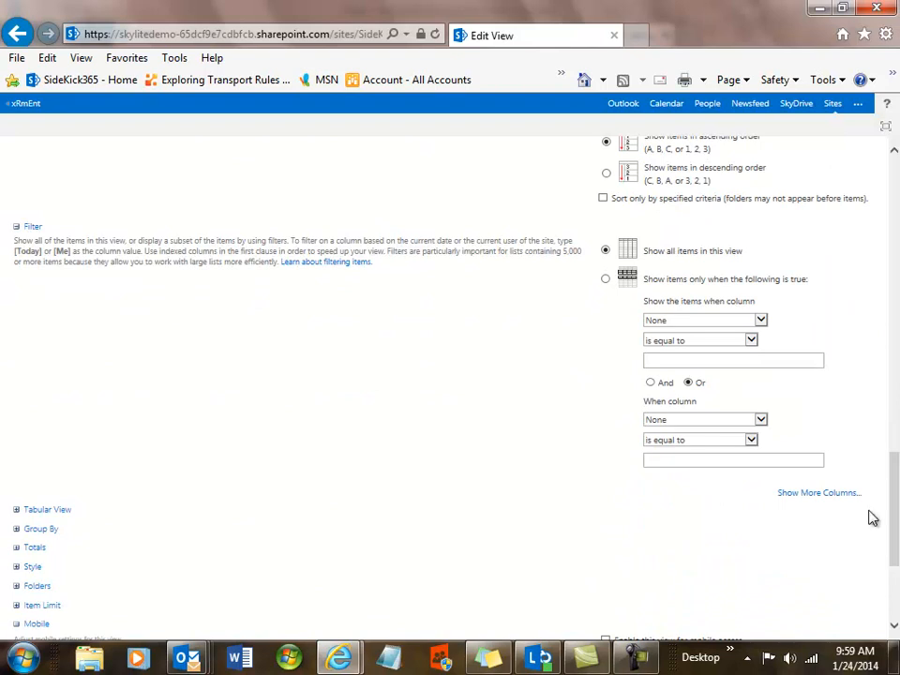
click(17, 530)
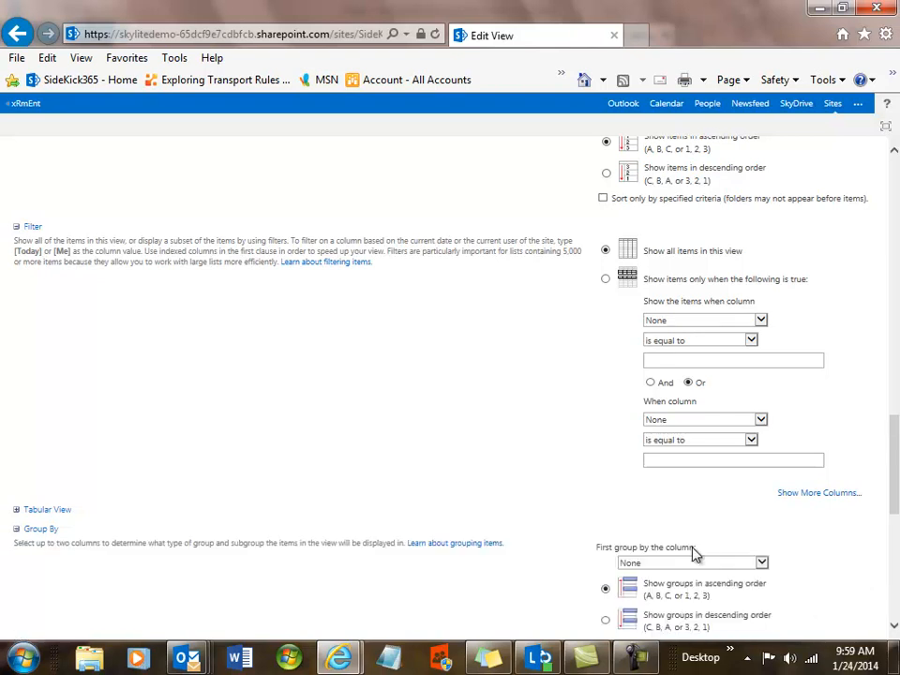
scroll(693, 553, down, 3)
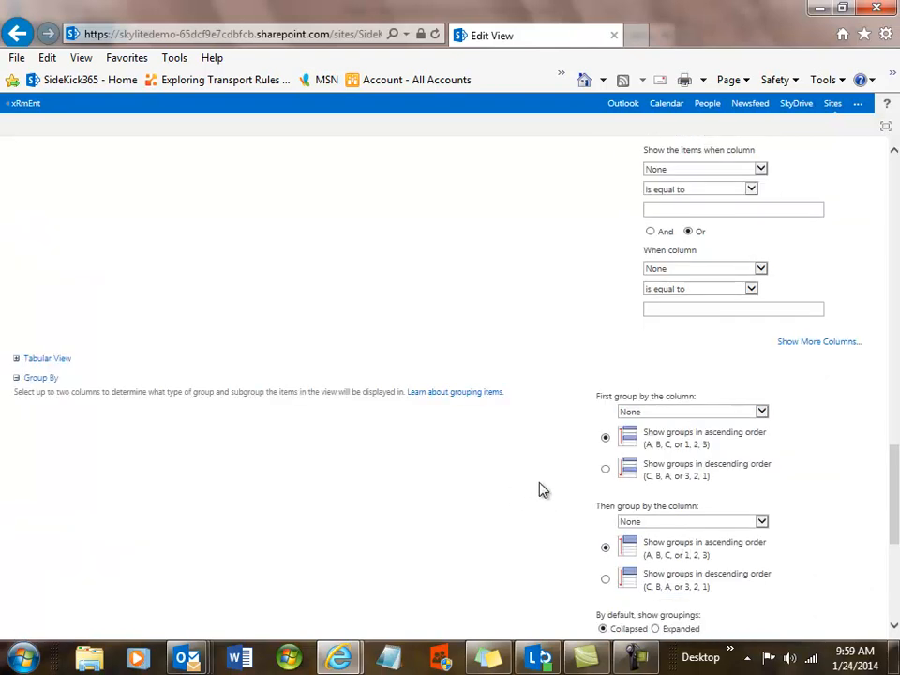
scroll(897, 561, down, 5)
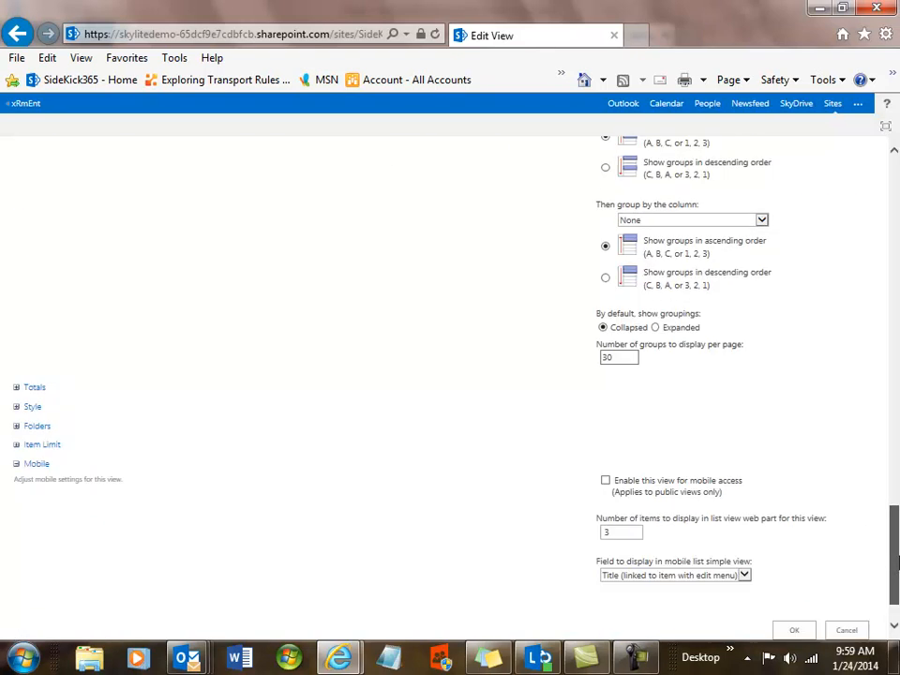
click(793, 630)
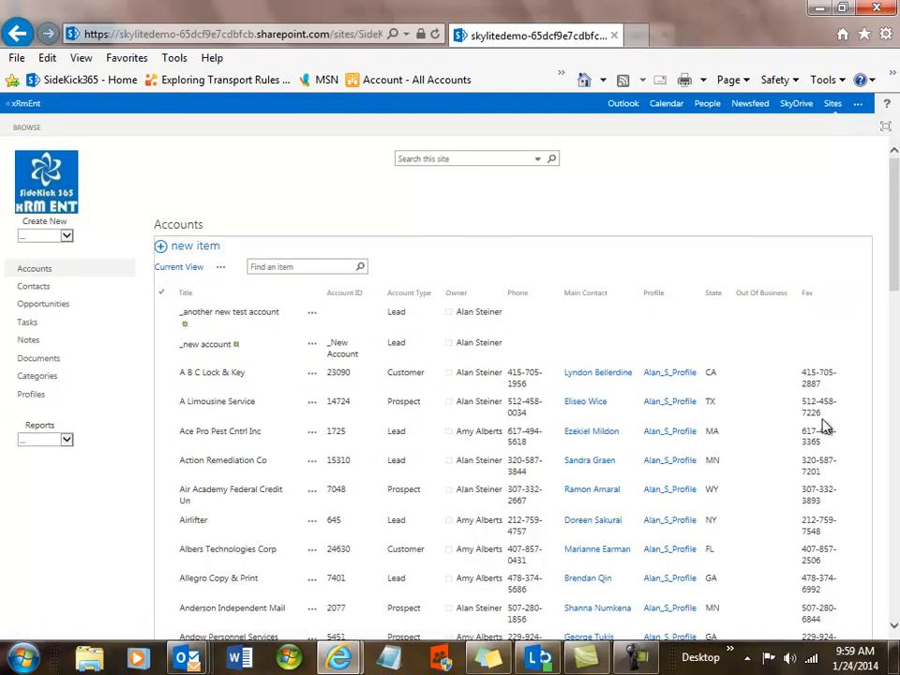
Remove the Fax and Out Of Business columns from the Accounts view
click(222, 271)
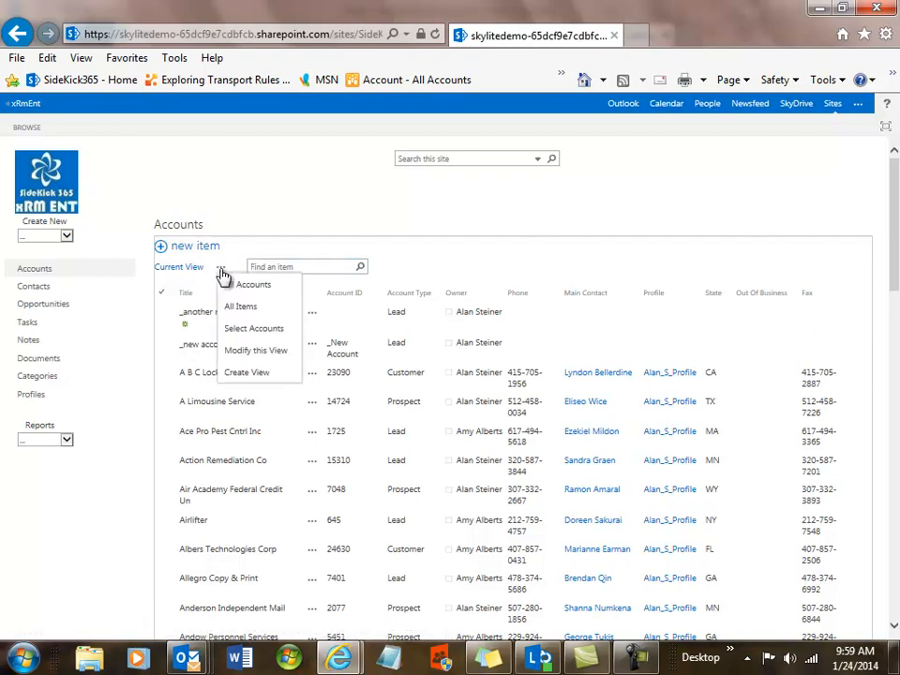
click(246, 351)
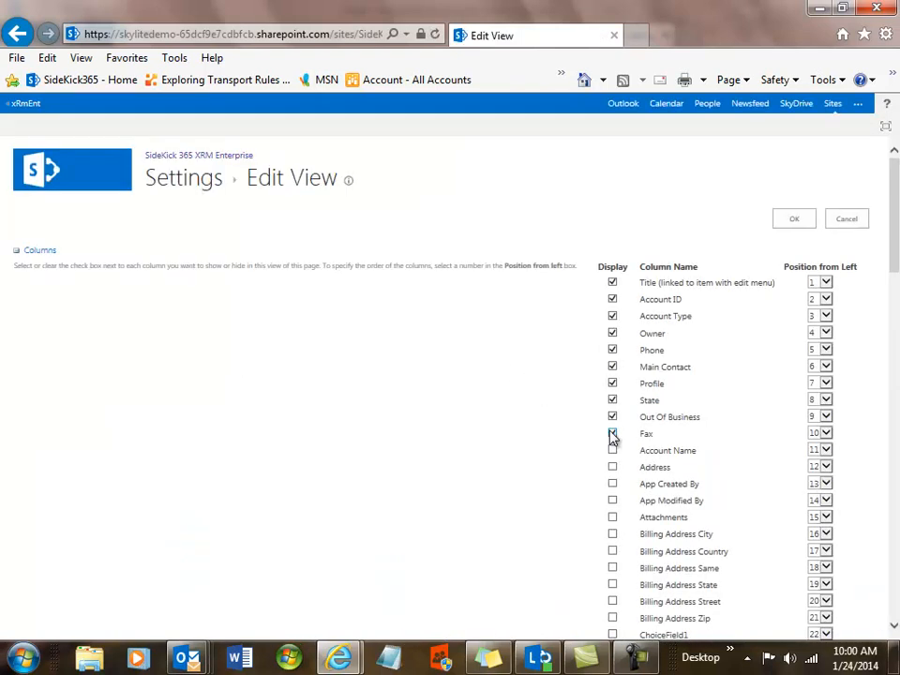
click(790, 221)
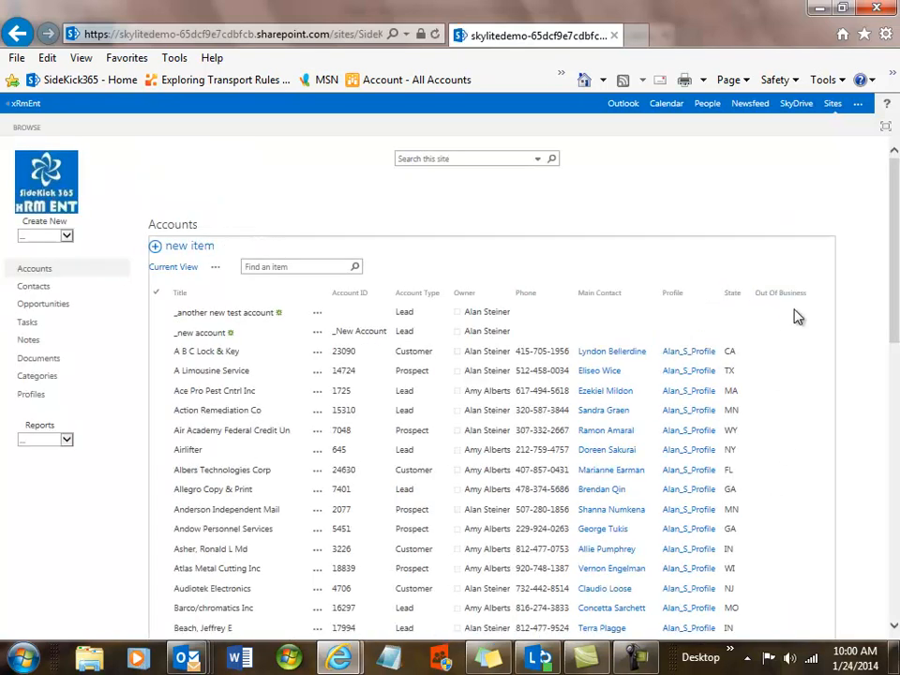
click(216, 269)
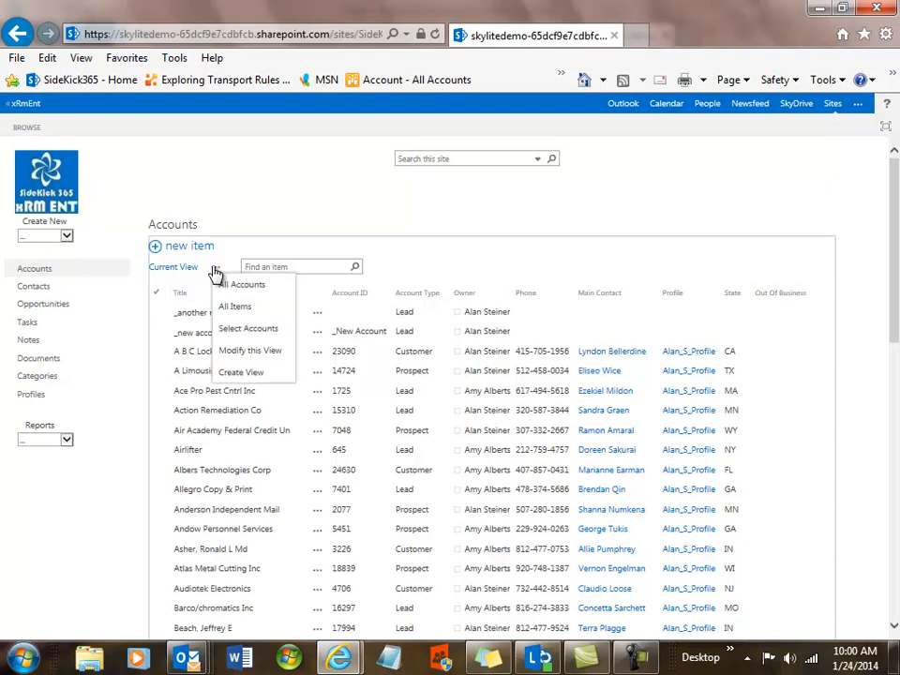
click(237, 350)
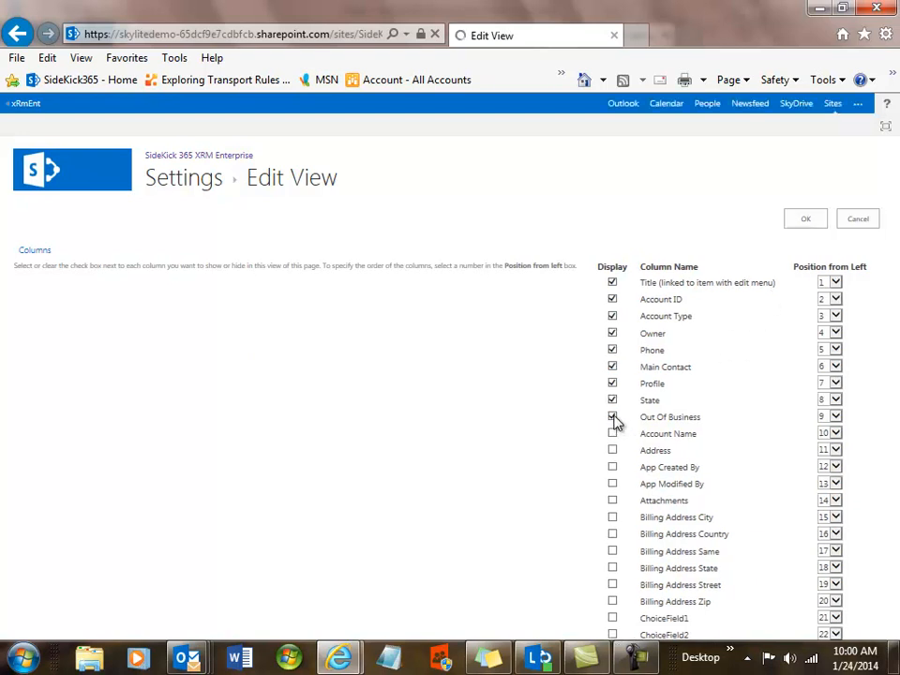
click(612, 417)
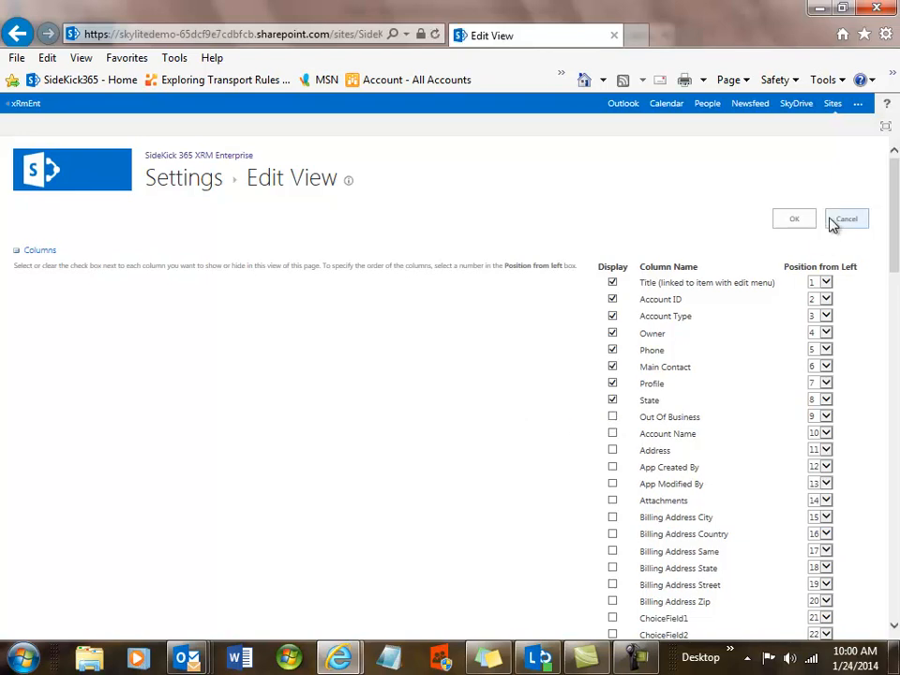
click(795, 219)
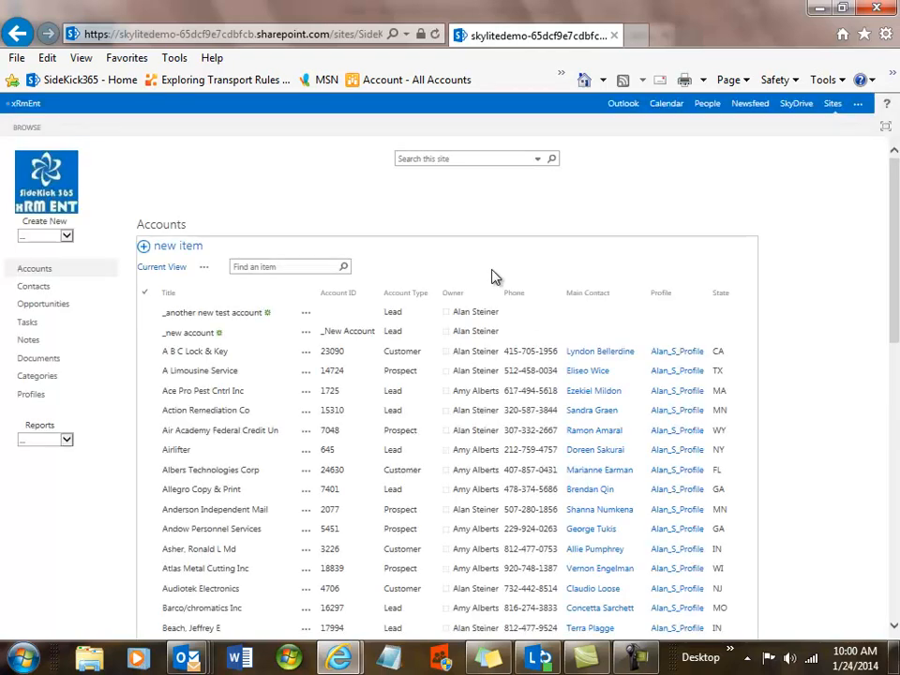
Filter the Accounts list on State = CA, then go back to the home dashboard
click(735, 294)
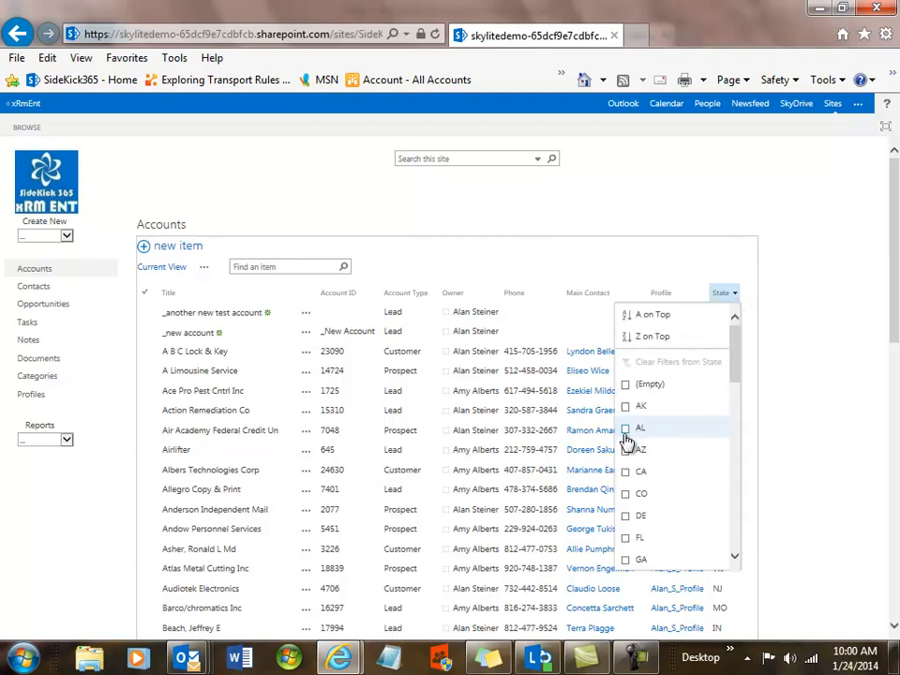
click(626, 473)
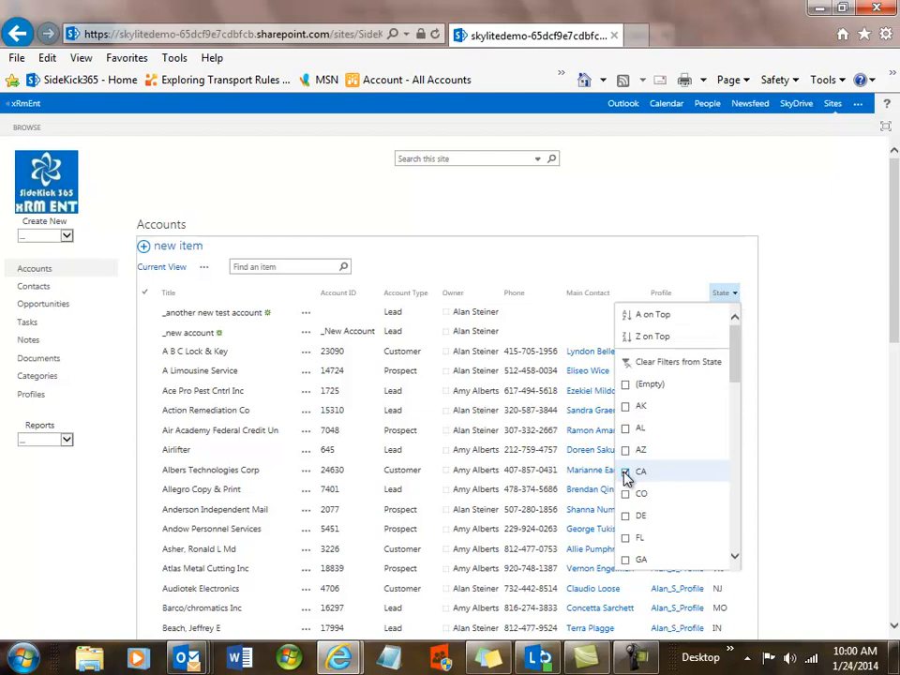
click(793, 297)
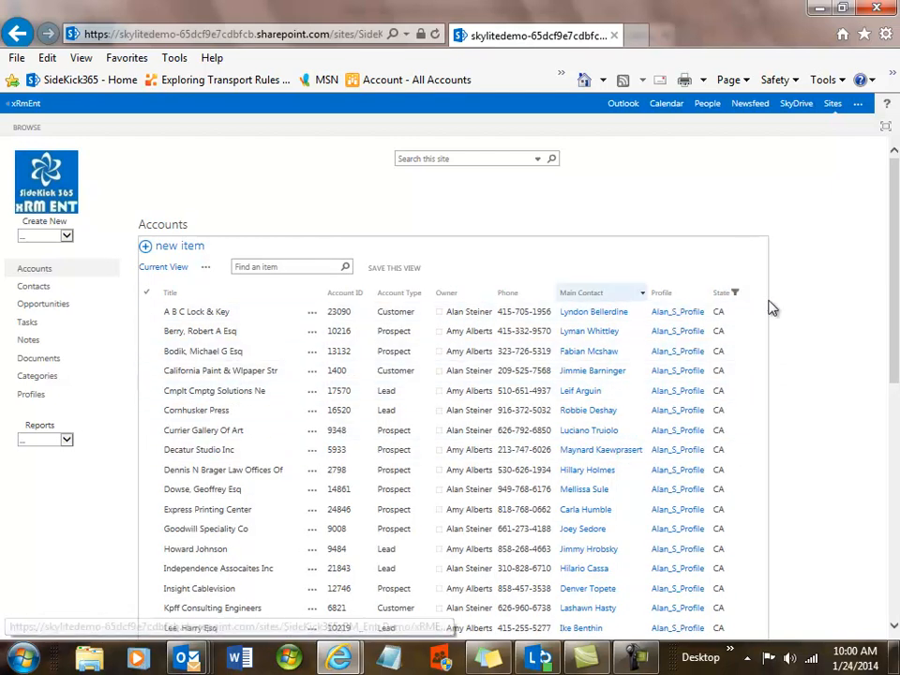
mouse_move(894, 296)
mouse_down()
mouse_move(893, 361)
mouse_move(895, 312)
mouse_up()
click(54, 160)
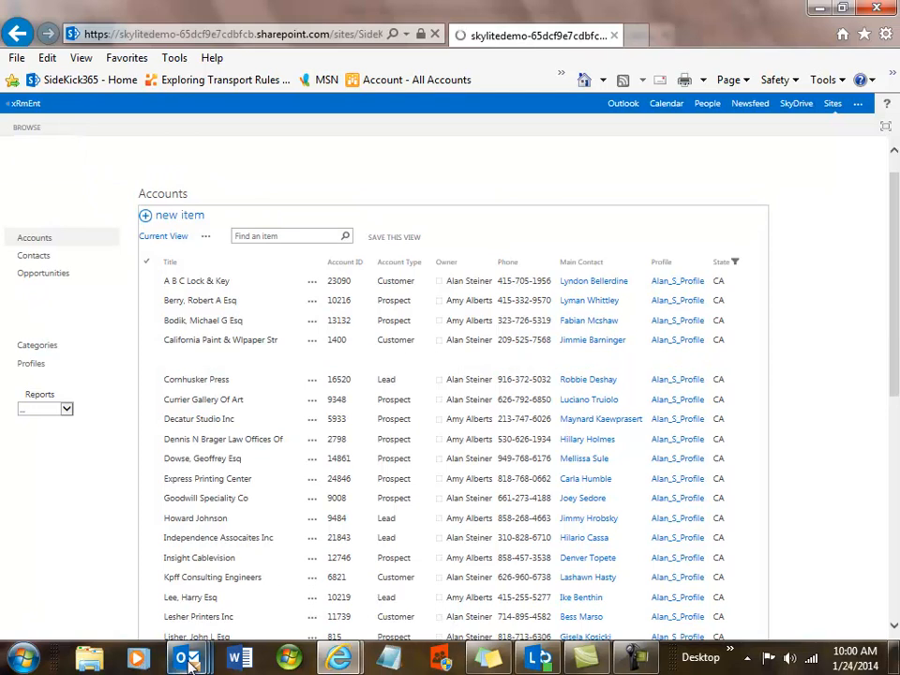
mouse_move(185, 660)
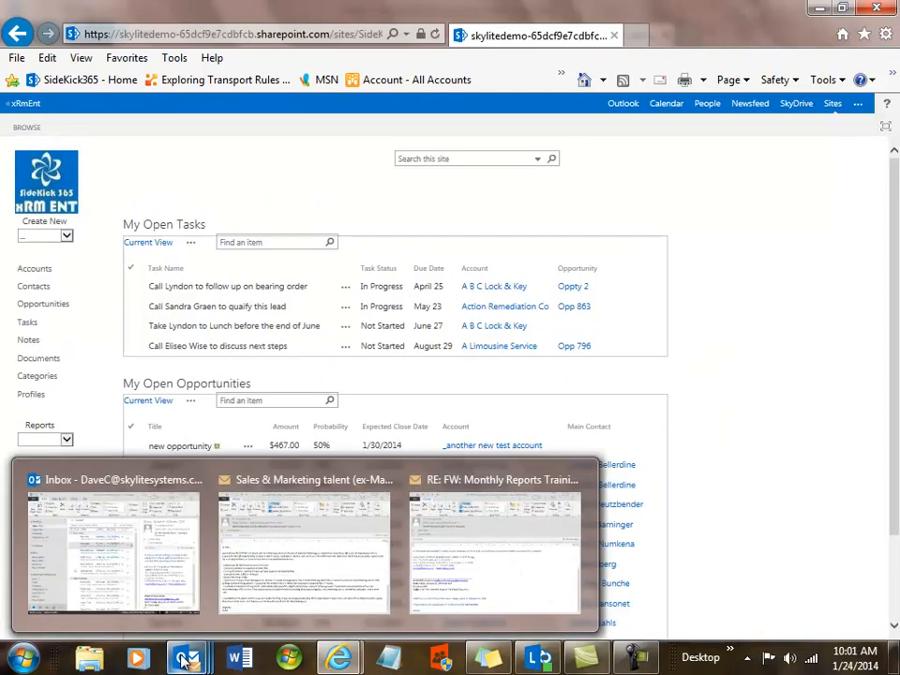
Open the Microsoft Cloud Essentials email in its own Outlook window
click(110, 582)
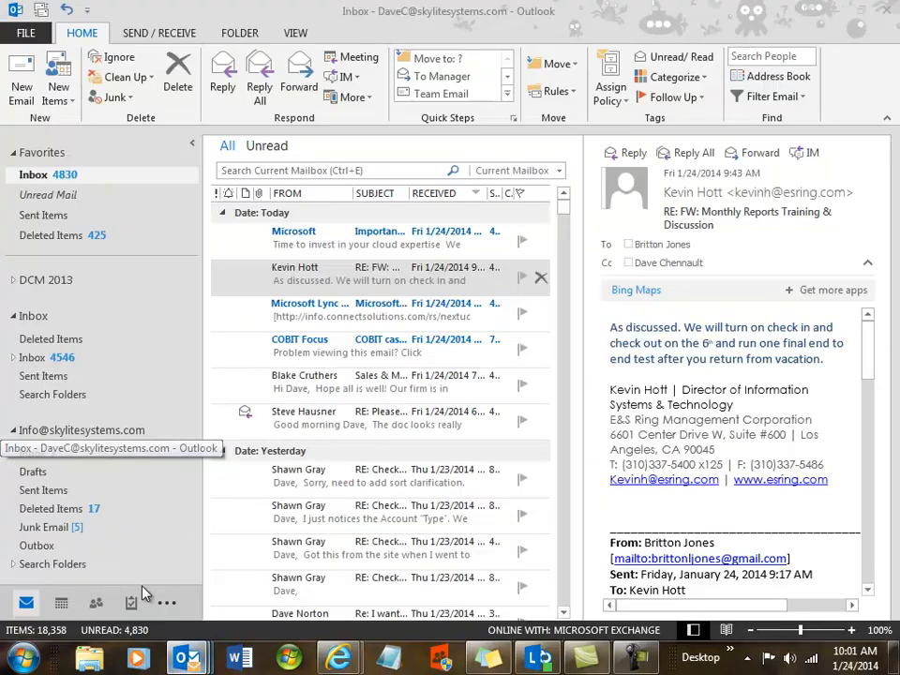
click(299, 243)
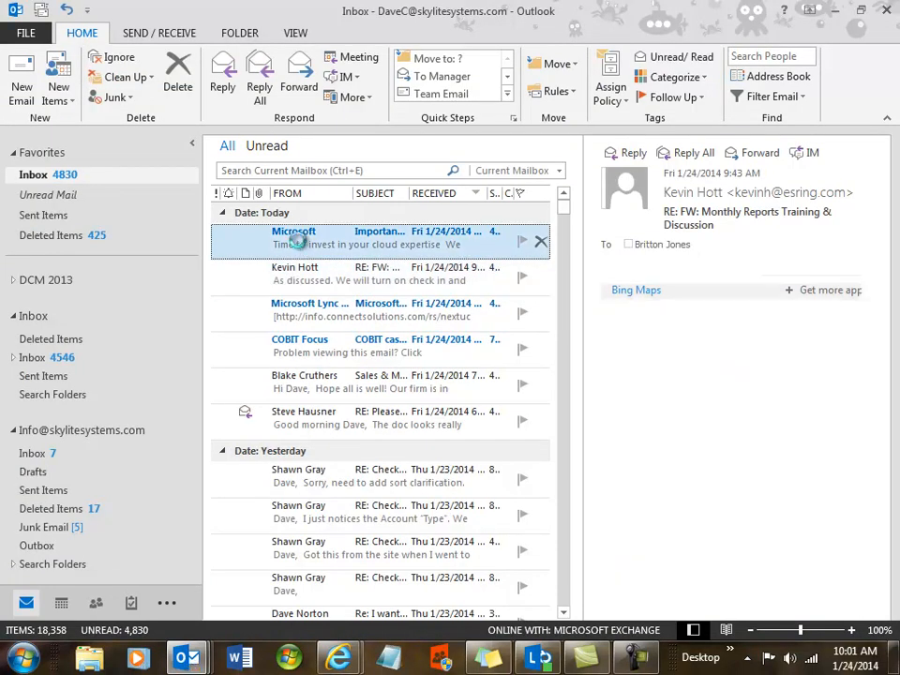
double_click(300, 243)
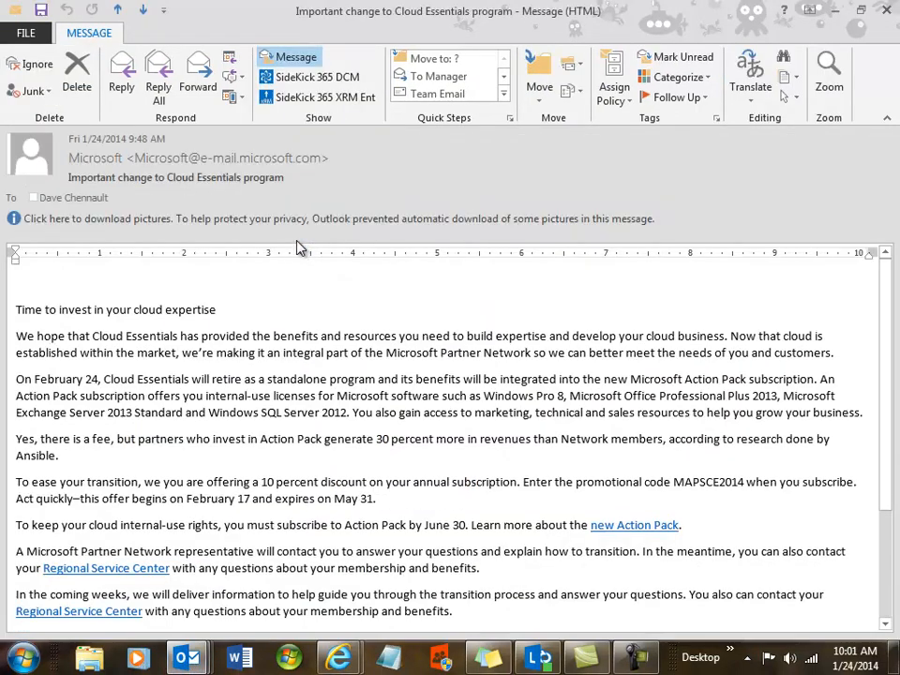
Sign in to the SideKick 365 XRM Ent add-in with the user id and password
click(273, 100)
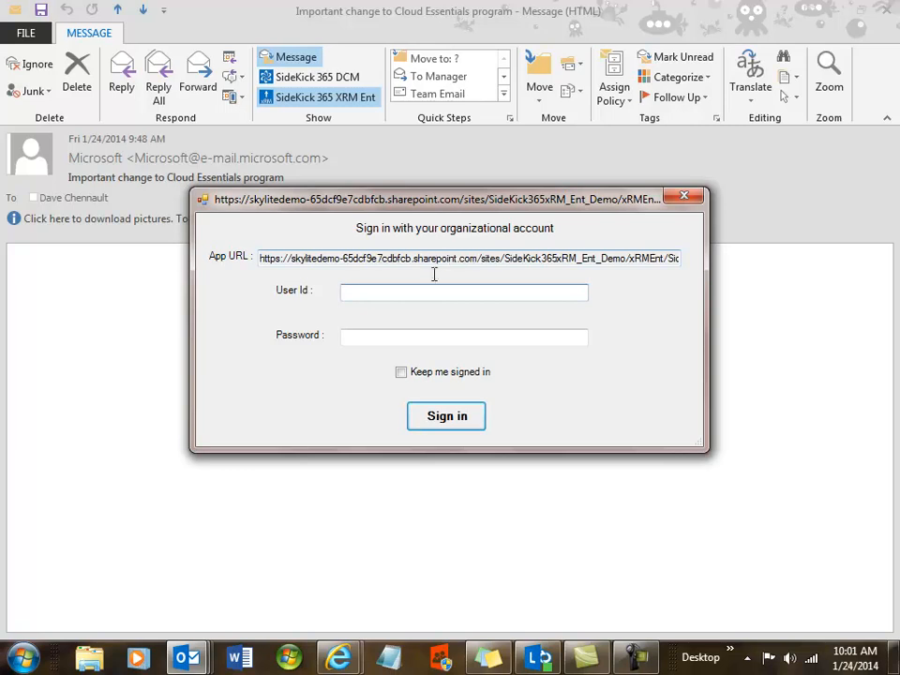
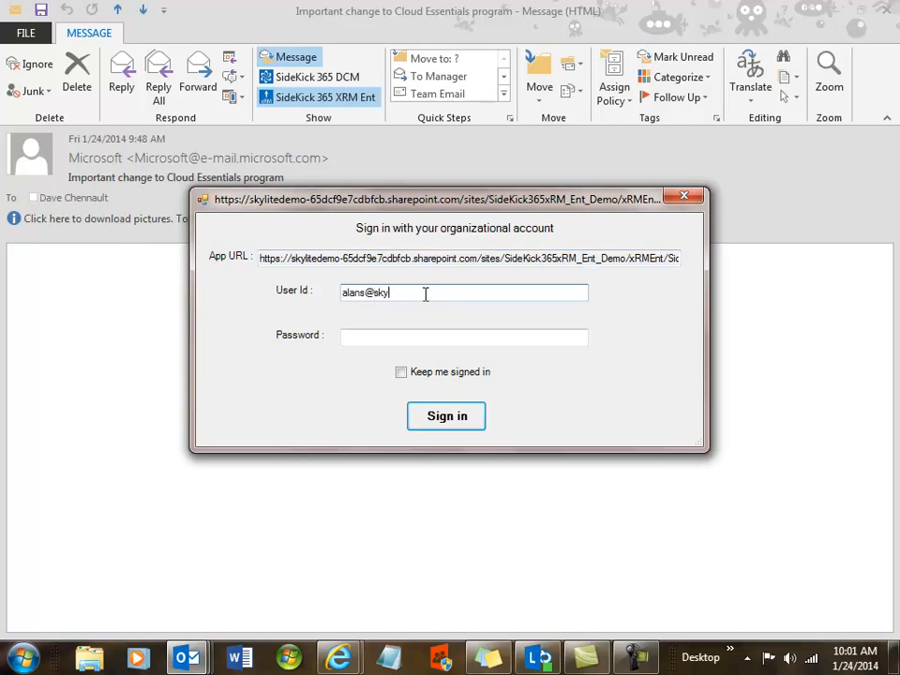
click(416, 338)
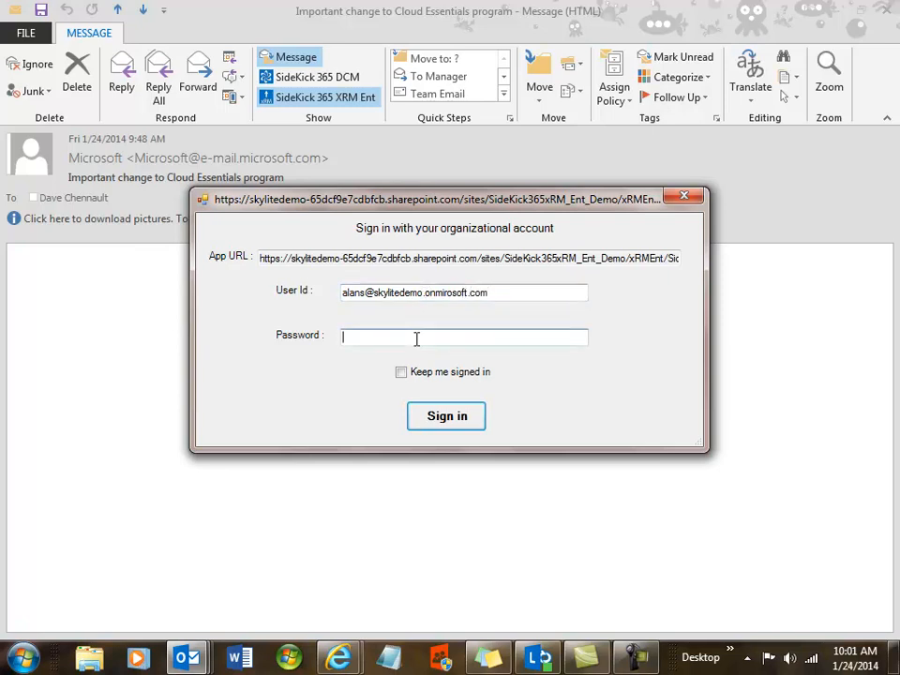
click(446, 293)
text(c)
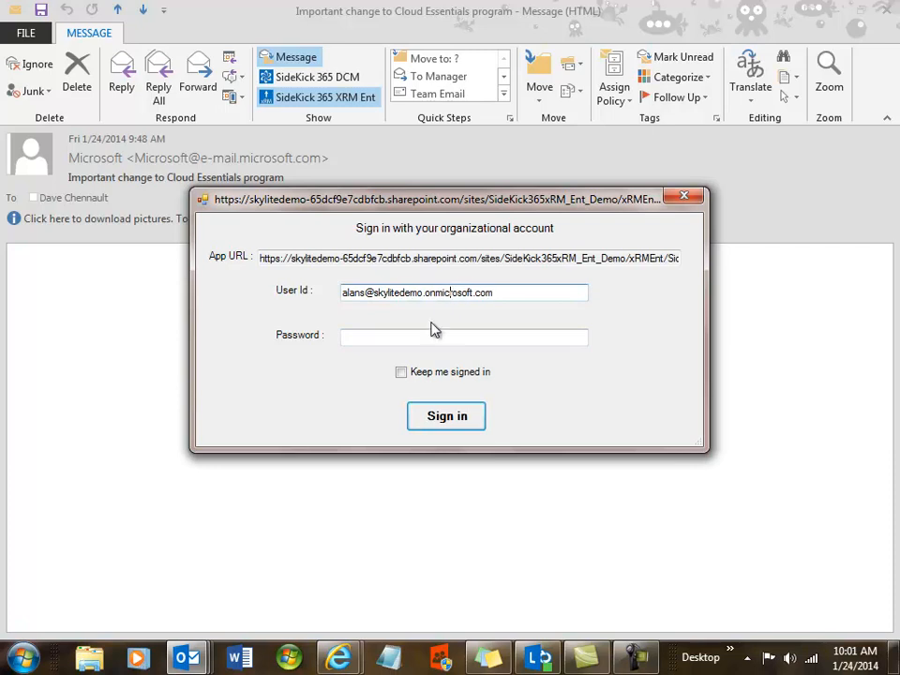
click(425, 337)
text(••••••••)
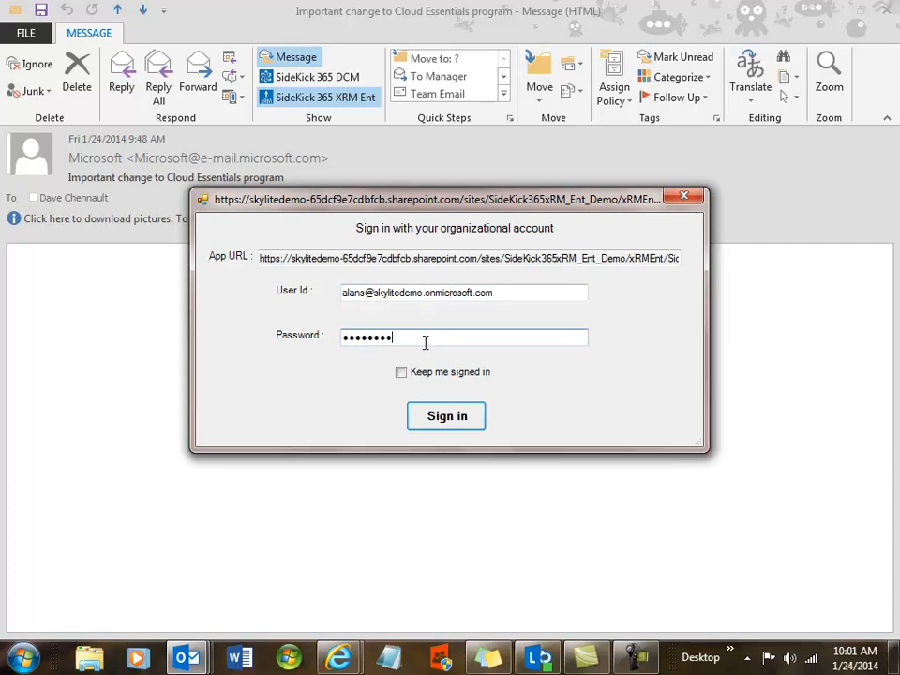
key(Return)
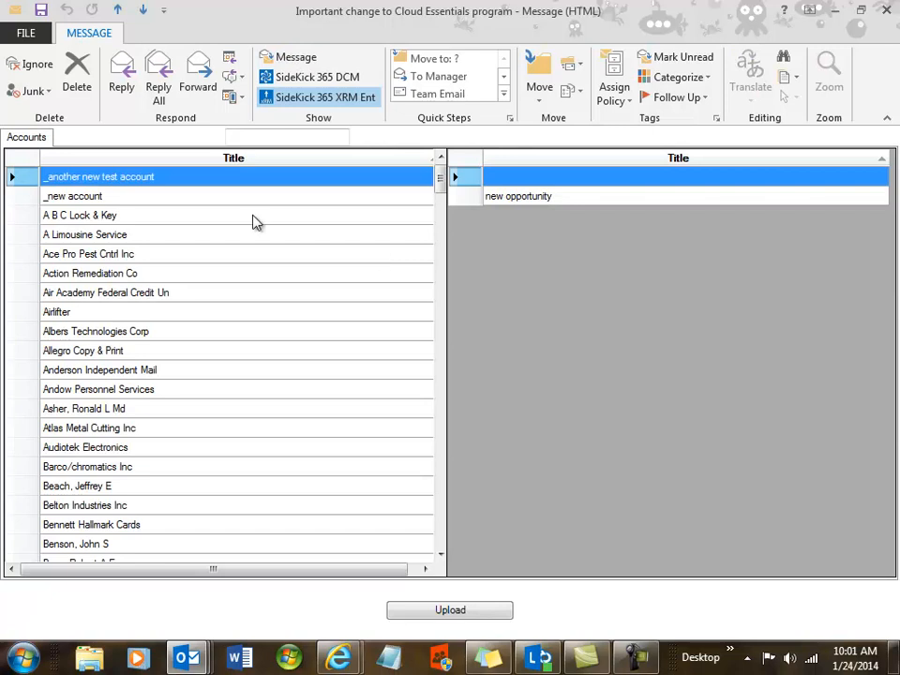
Upload the email to A B C Lock & Key's Opp 1, then show the message body
click(93, 219)
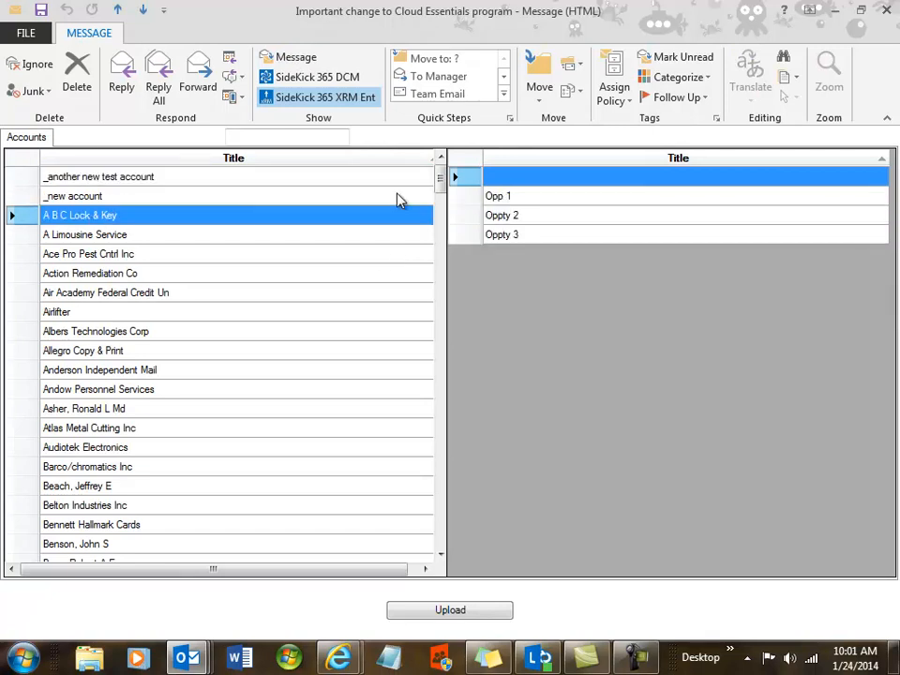
click(504, 198)
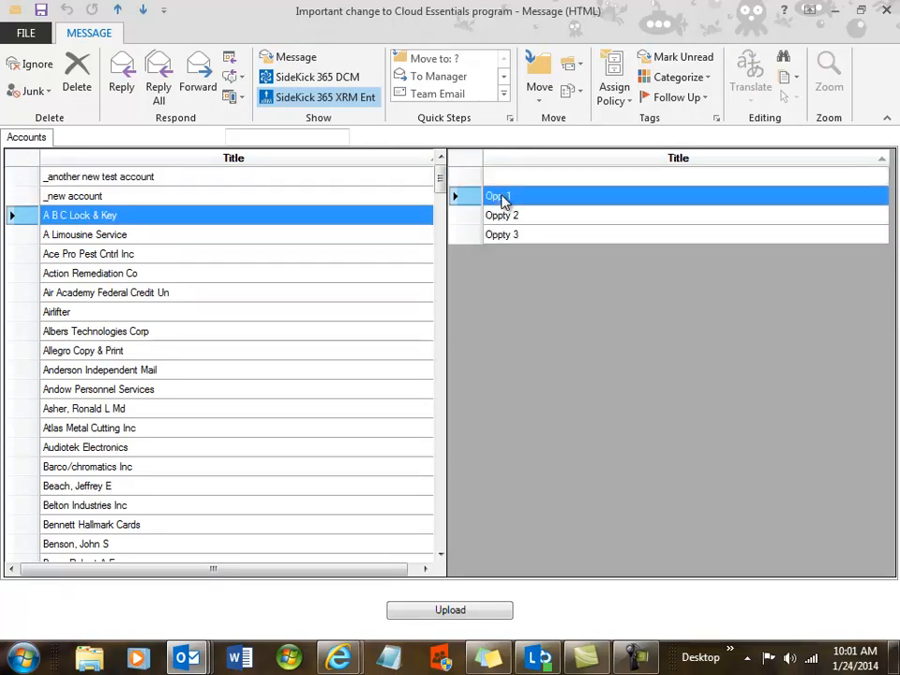
click(438, 611)
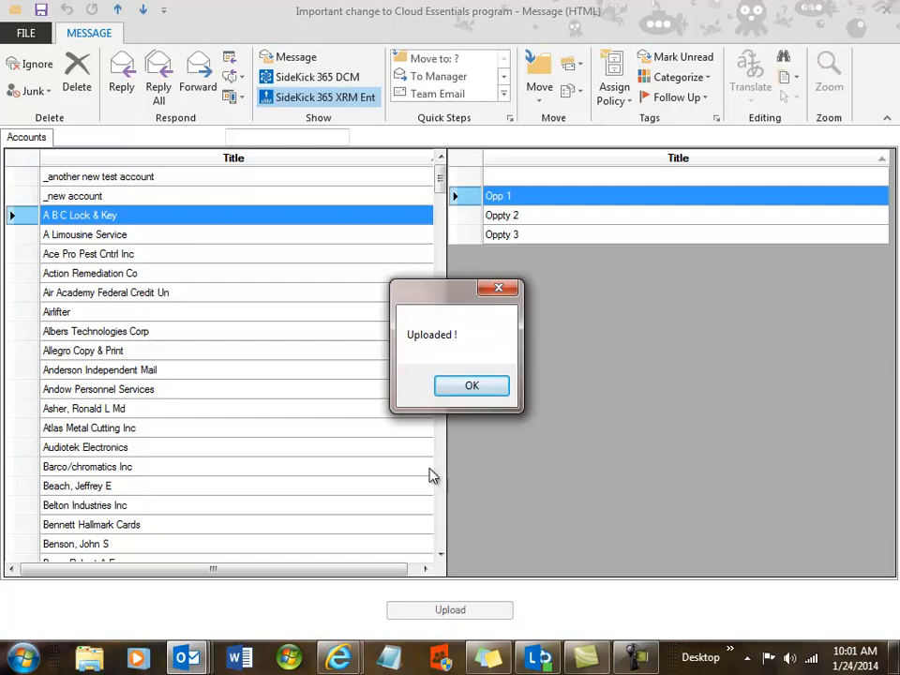
click(470, 387)
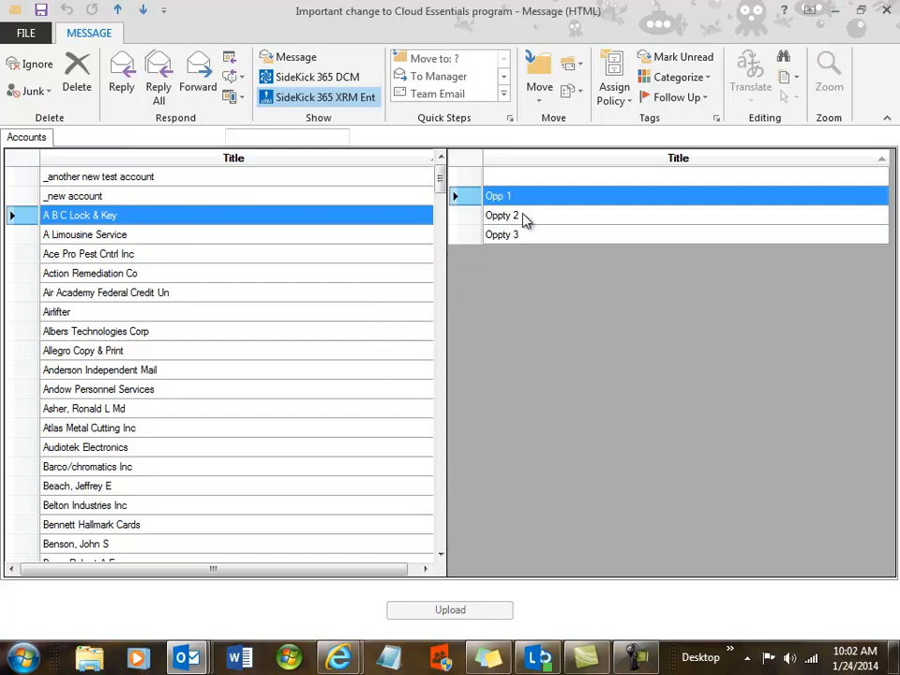
click(286, 60)
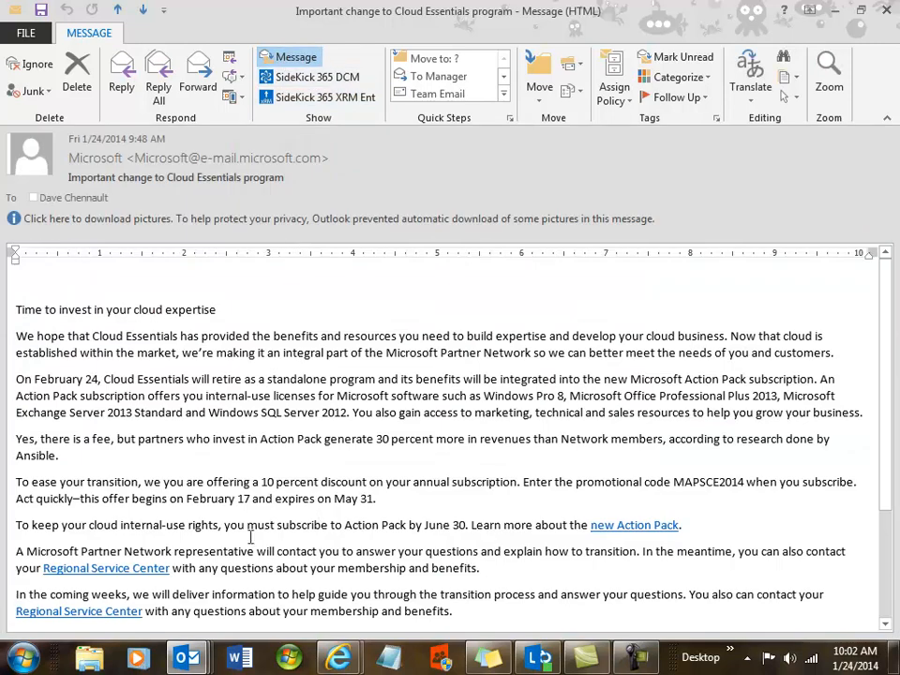
In the SharePoint window with open tasks, open Opp 1 and view its Documents tab
mouse_move(333, 663)
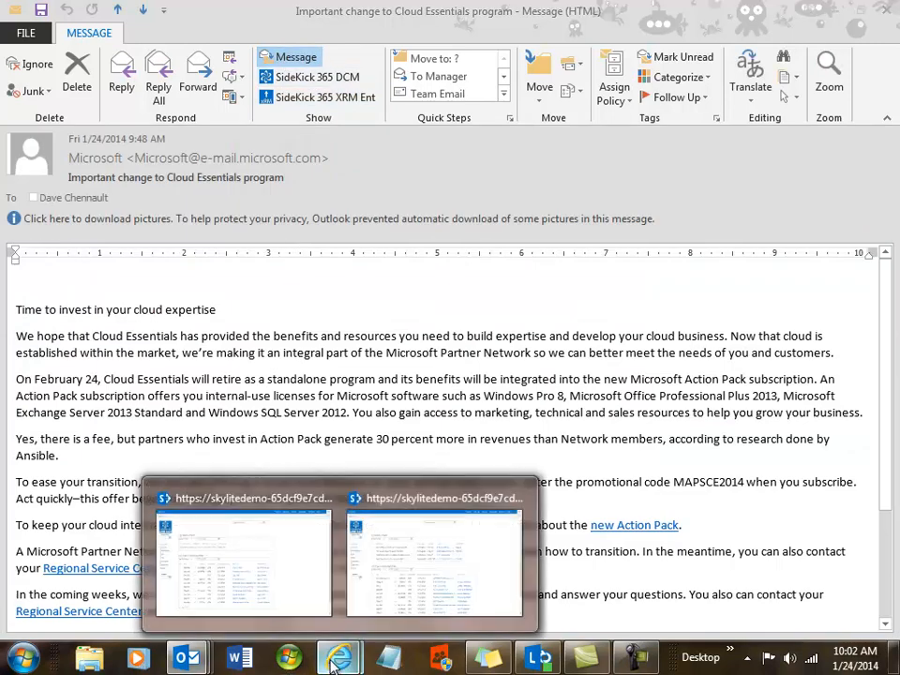
click(249, 579)
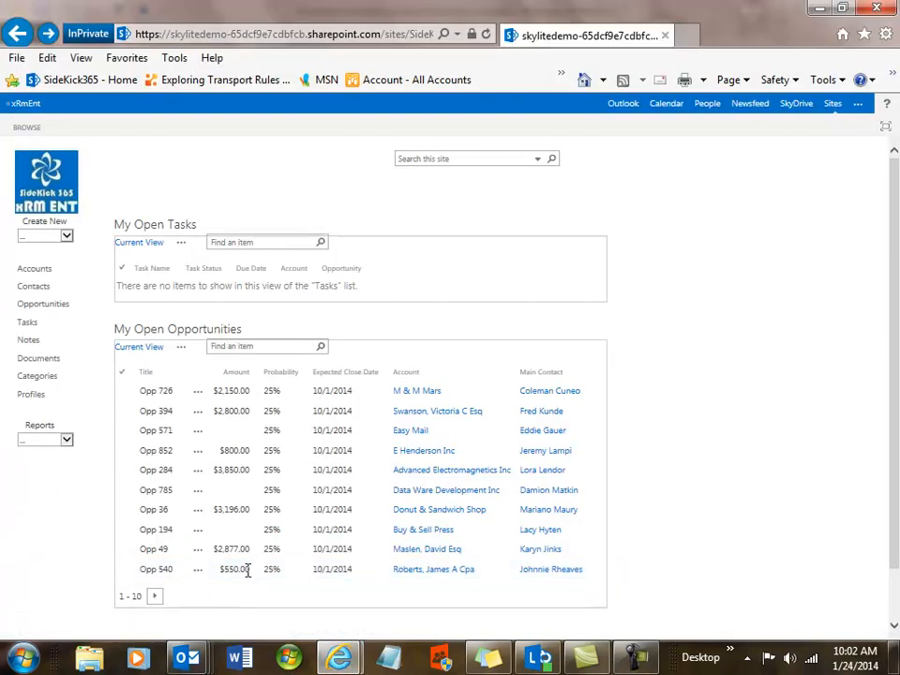
mouse_move(338, 658)
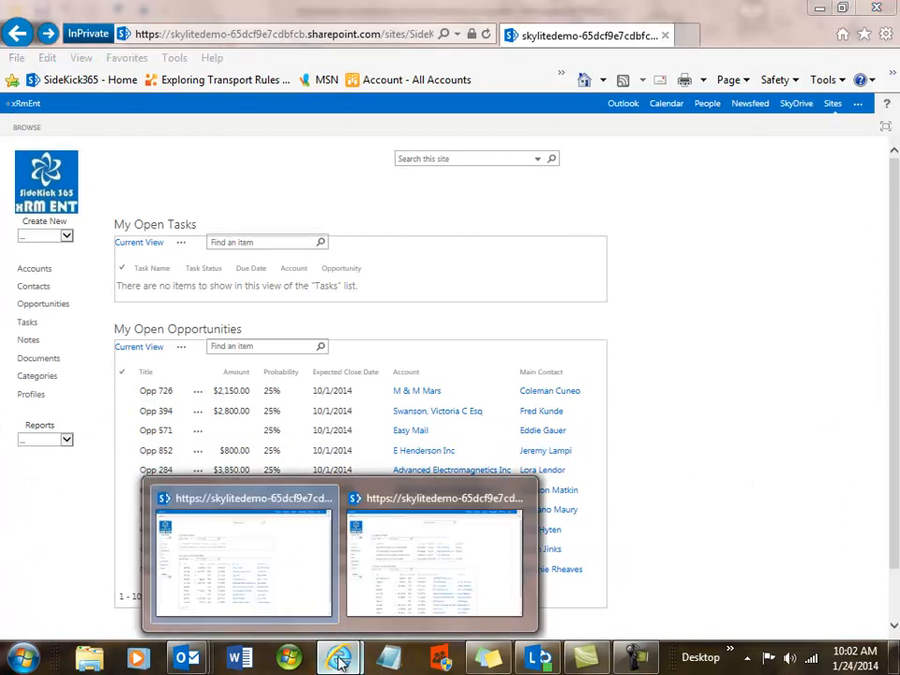
click(399, 595)
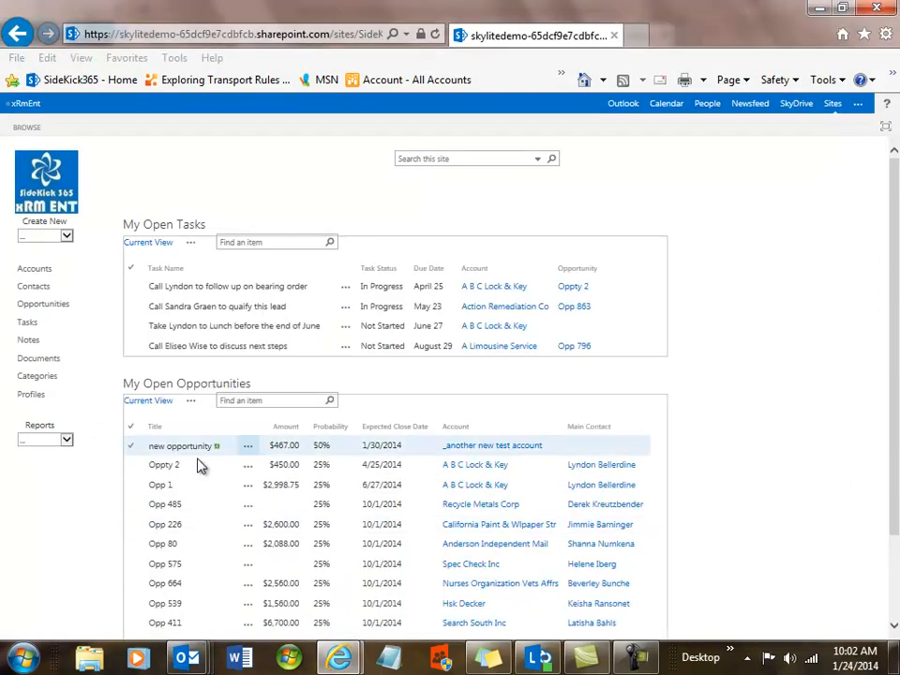
click(159, 486)
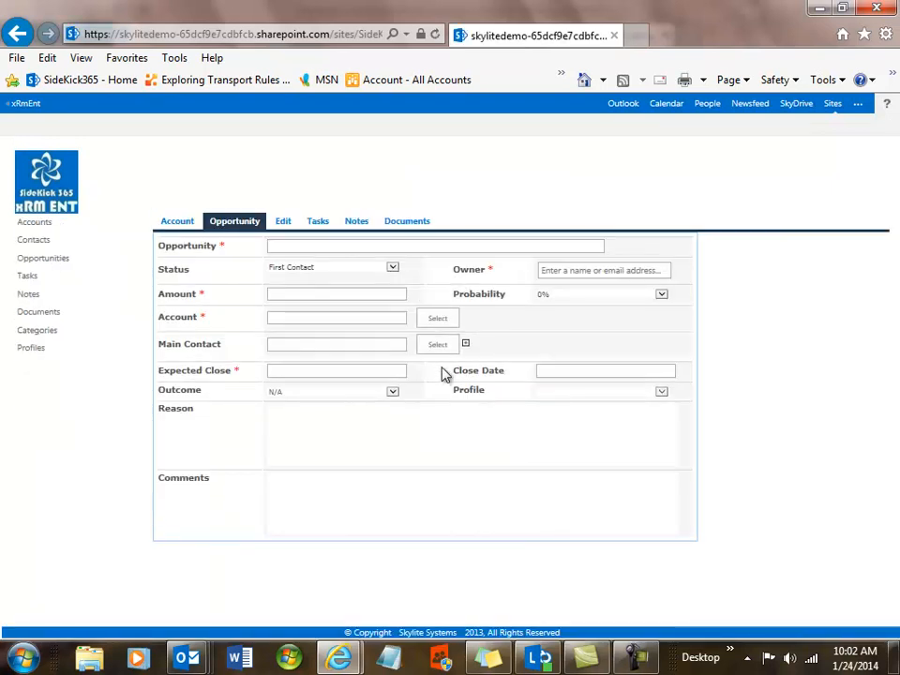
click(446, 222)
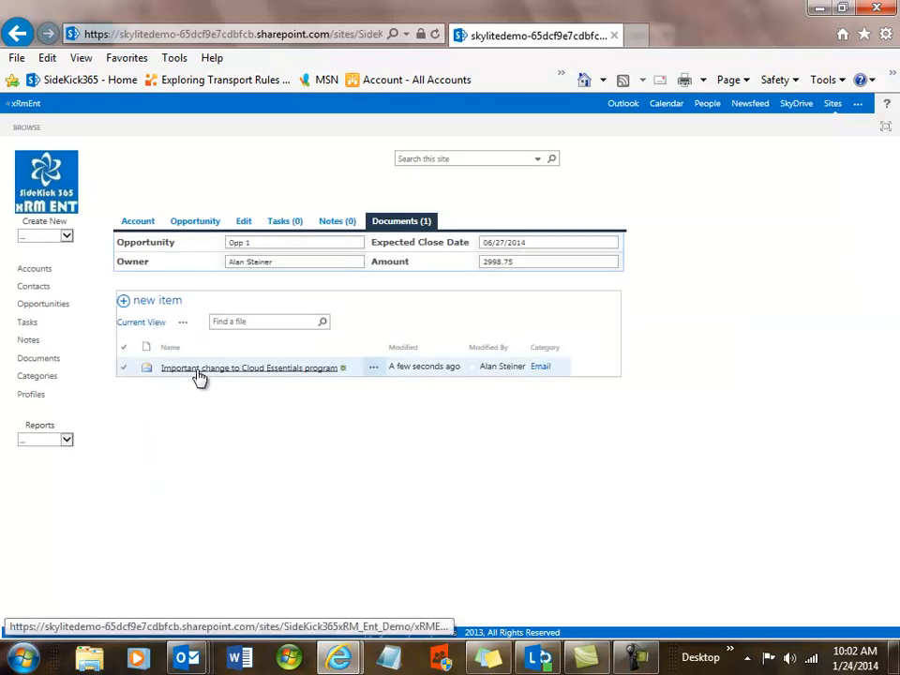
click(199, 372)
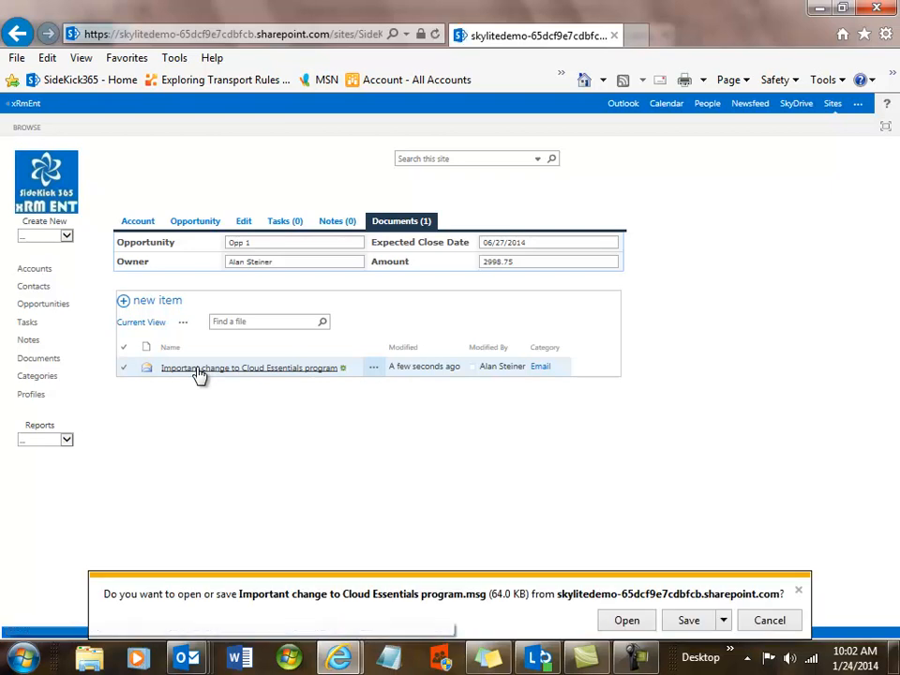
click(630, 620)
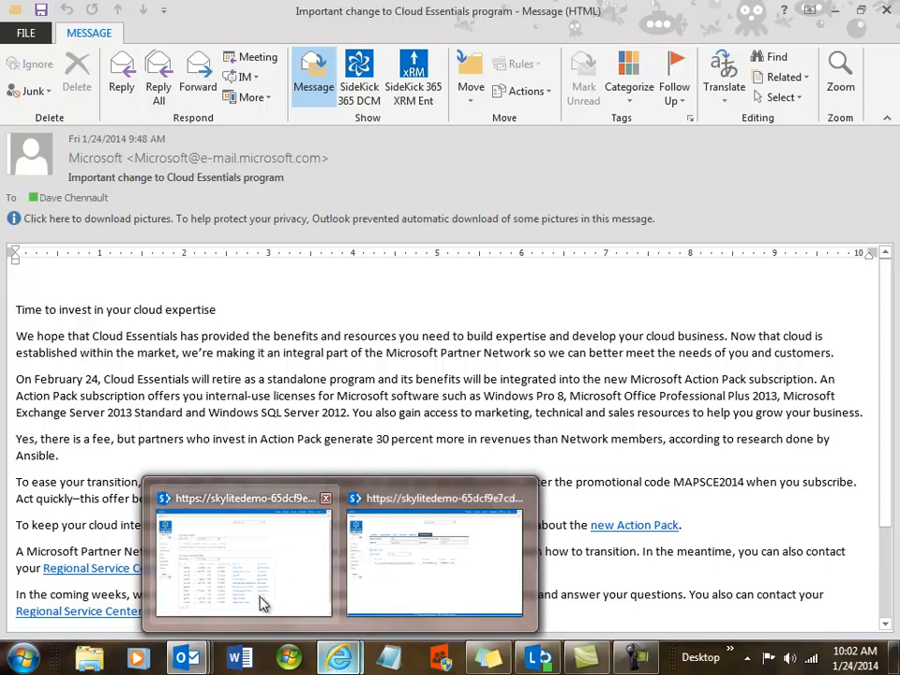
click(401, 596)
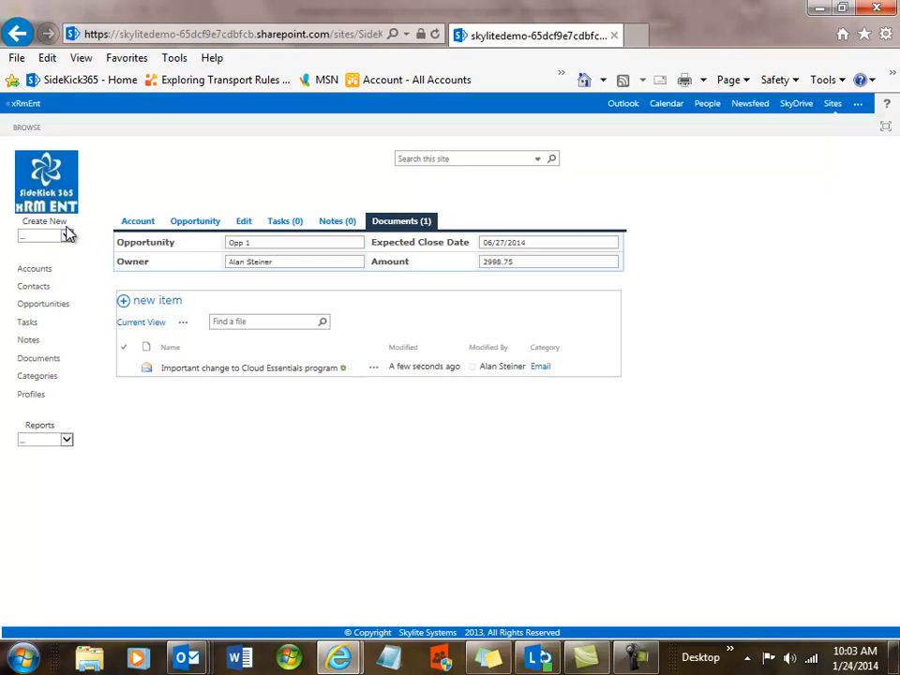
View A B C Lock & Key's Documents (10), then open the Profiles list
click(141, 225)
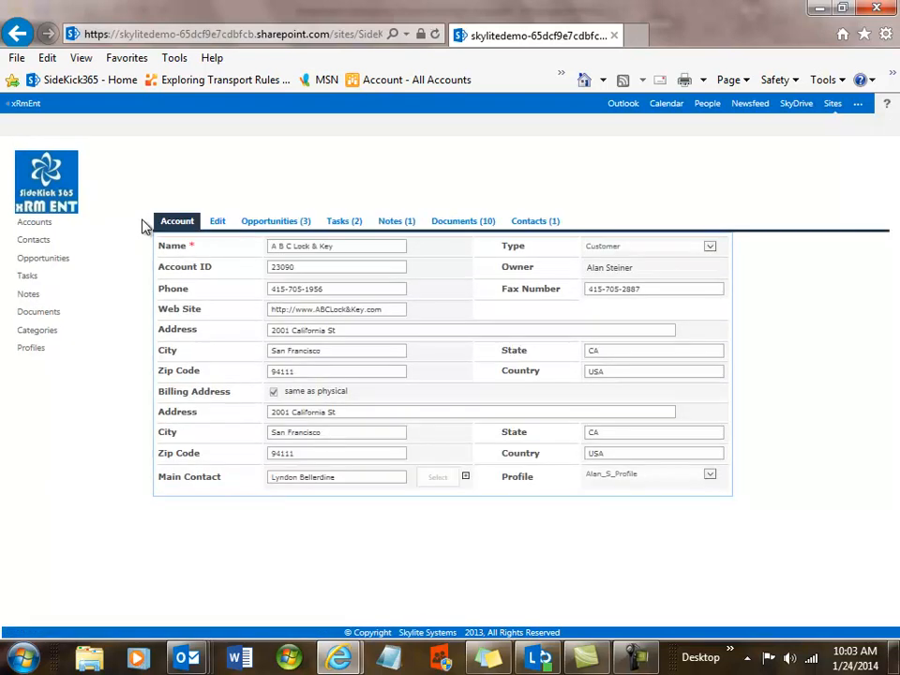
click(458, 227)
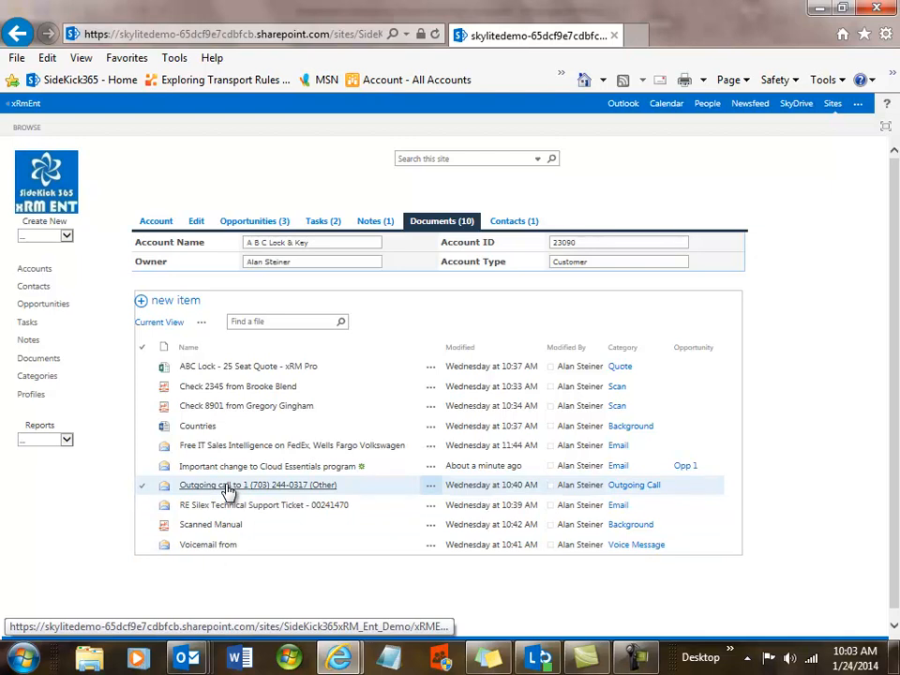
click(29, 397)
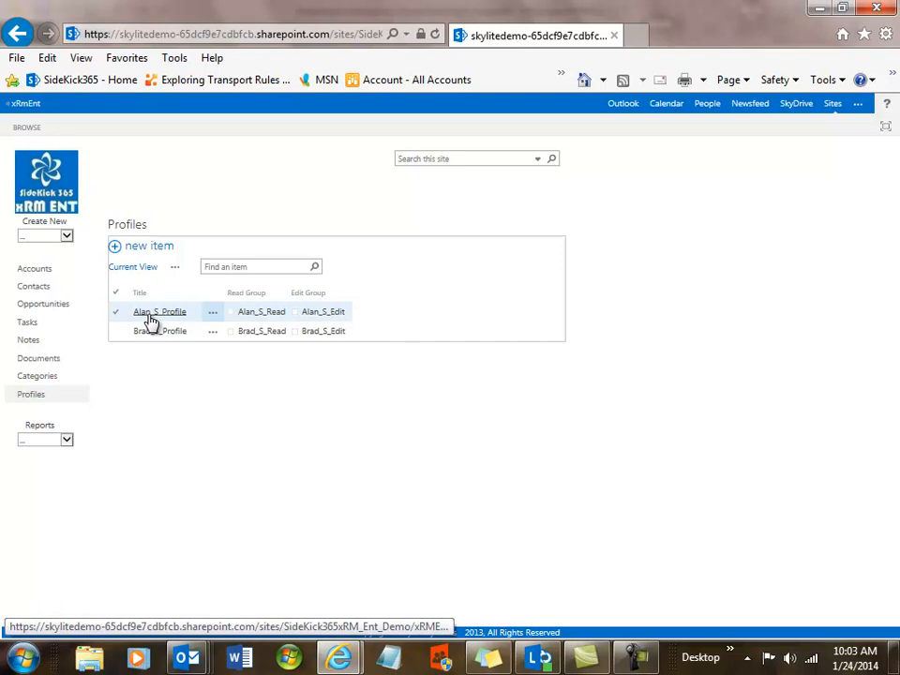
Inspect Alan_S_Profile twice, then open the Accounts list with its Profile column
click(178, 319)
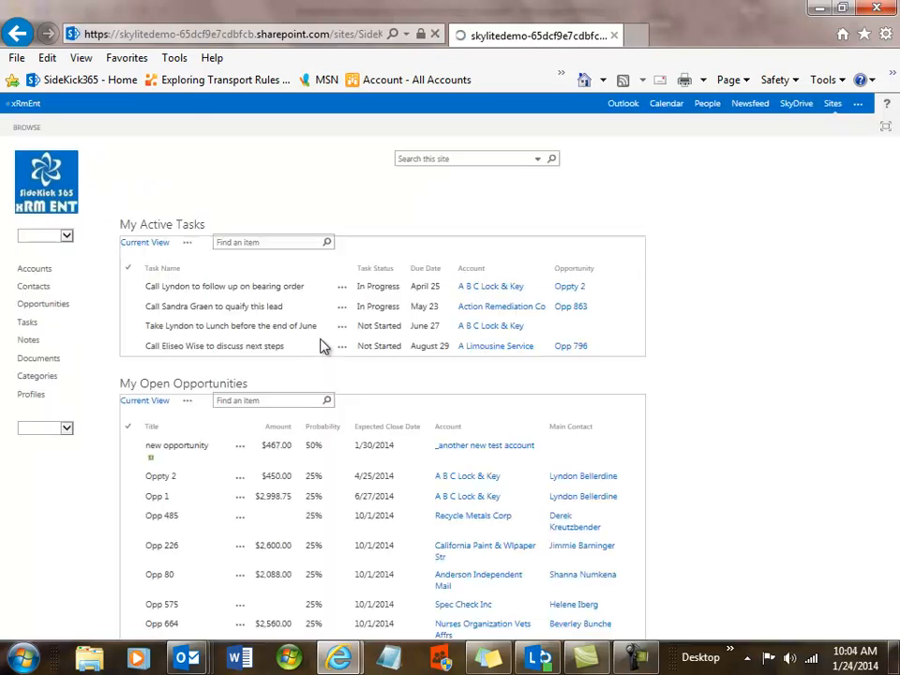
click(28, 398)
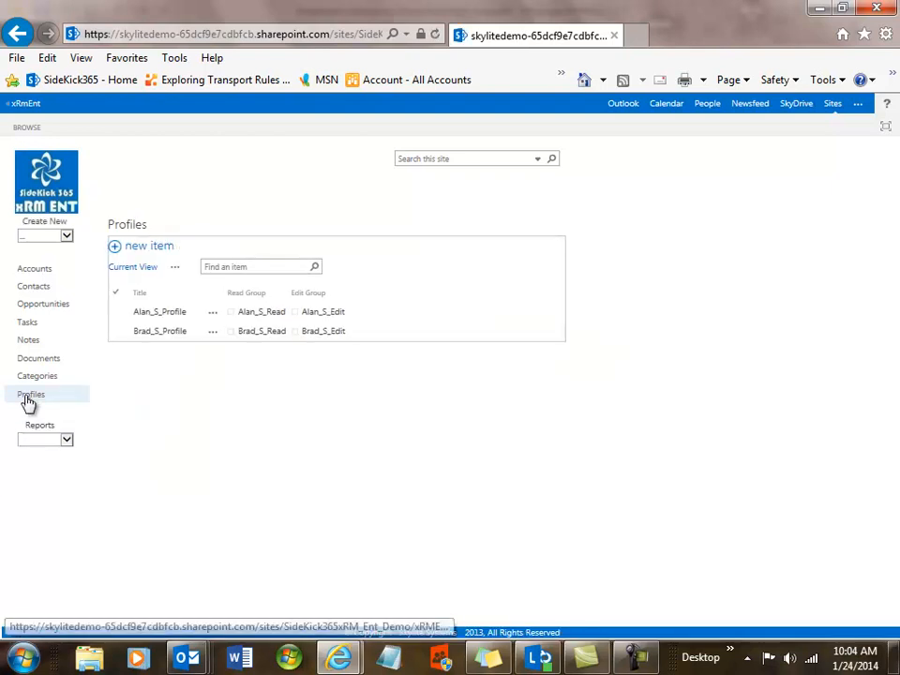
click(173, 315)
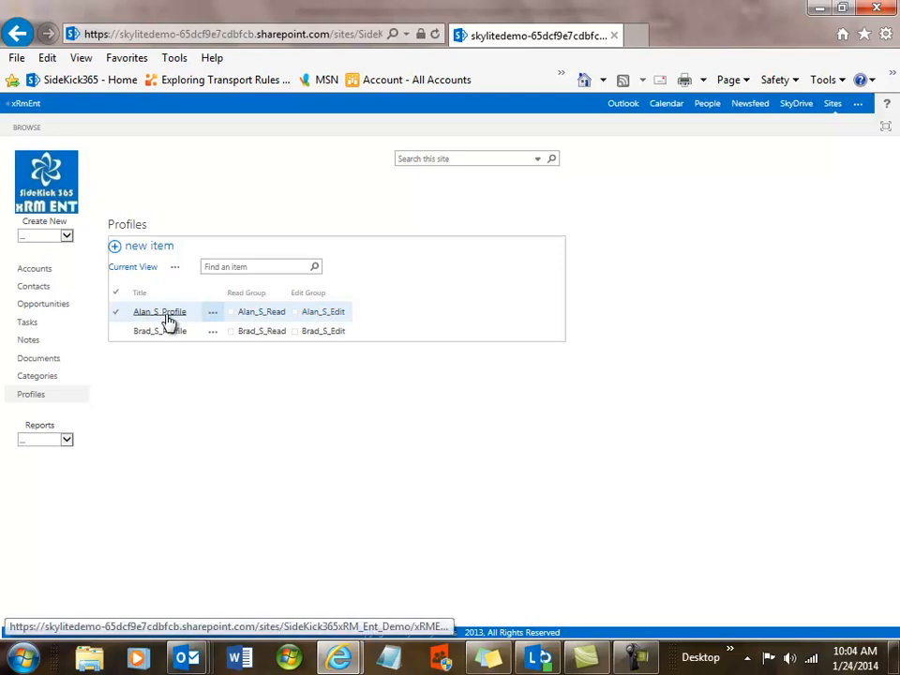
click(37, 271)
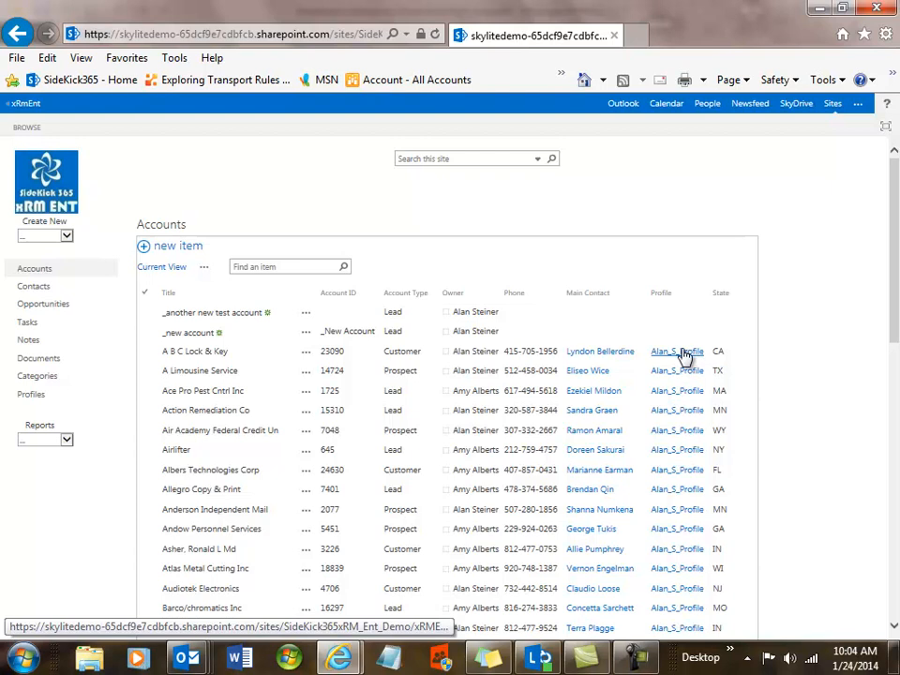
mouse_move(332, 660)
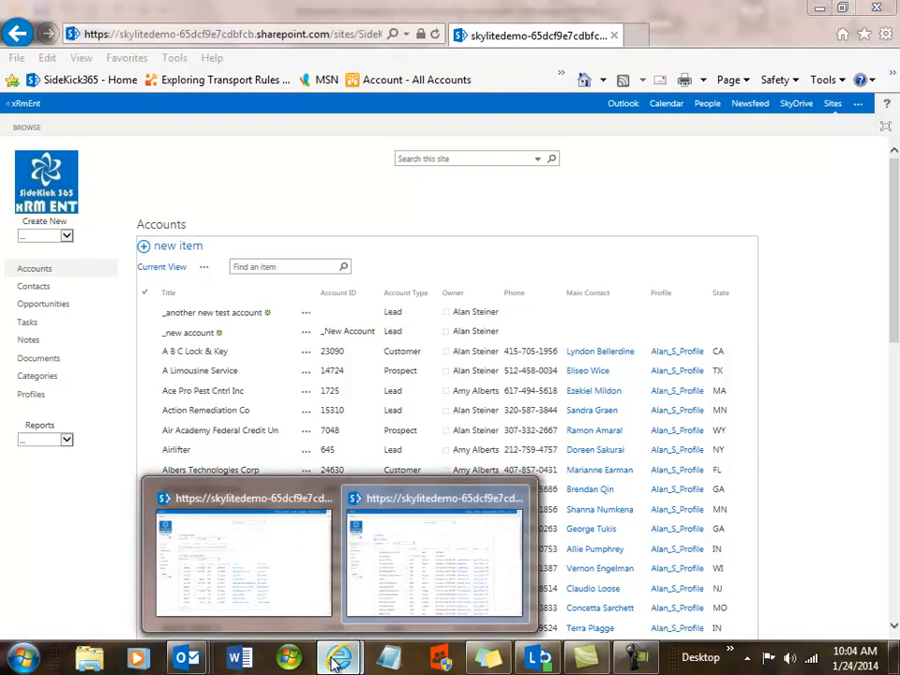
In the InPrivate window, open the Accounts list visible to this user's profile
click(263, 597)
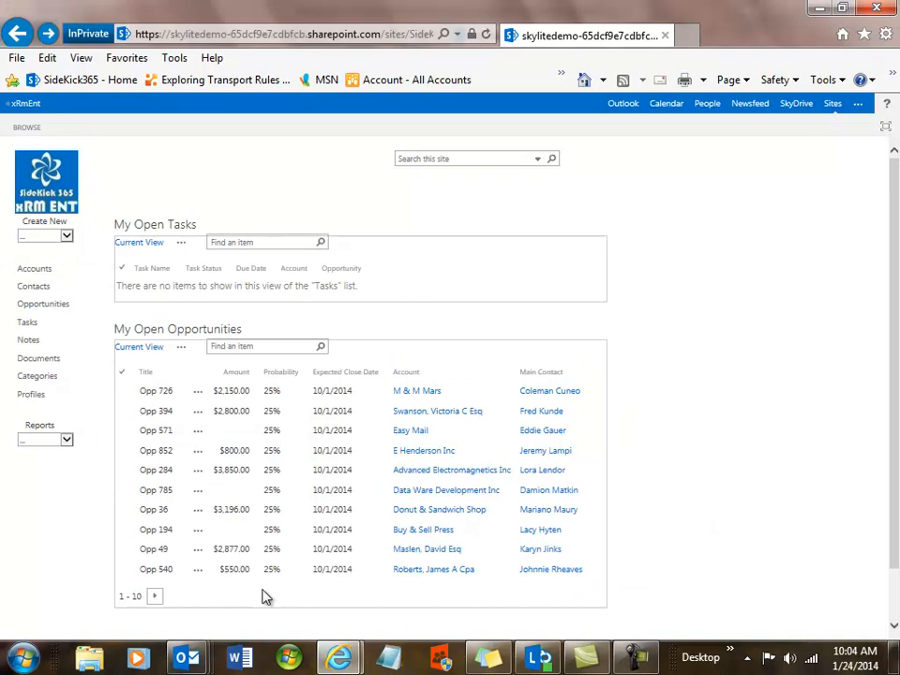
click(35, 272)
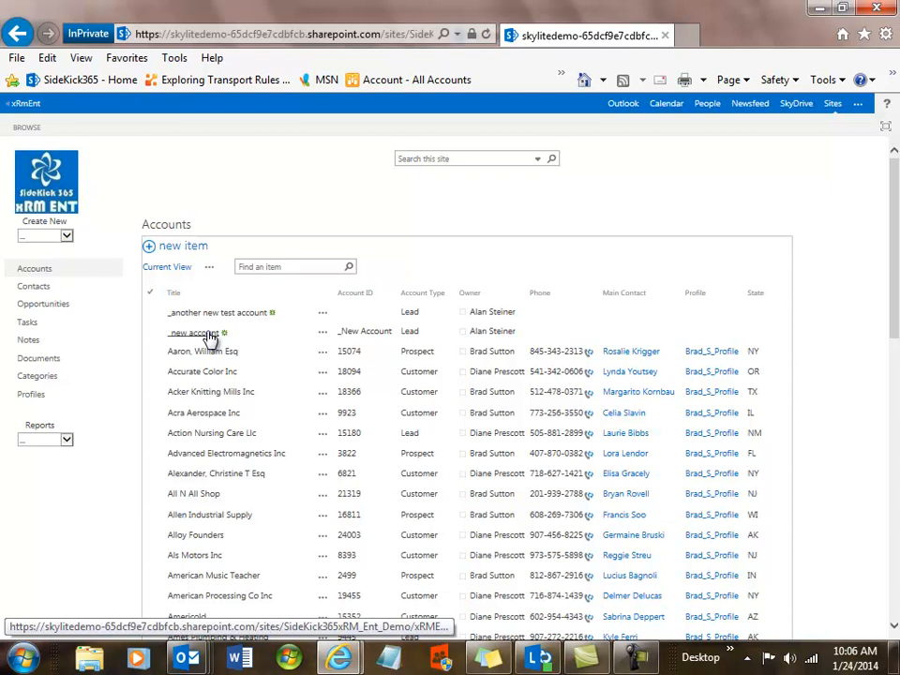
Search the site for 'abc' in the InPrivate window
click(463, 157)
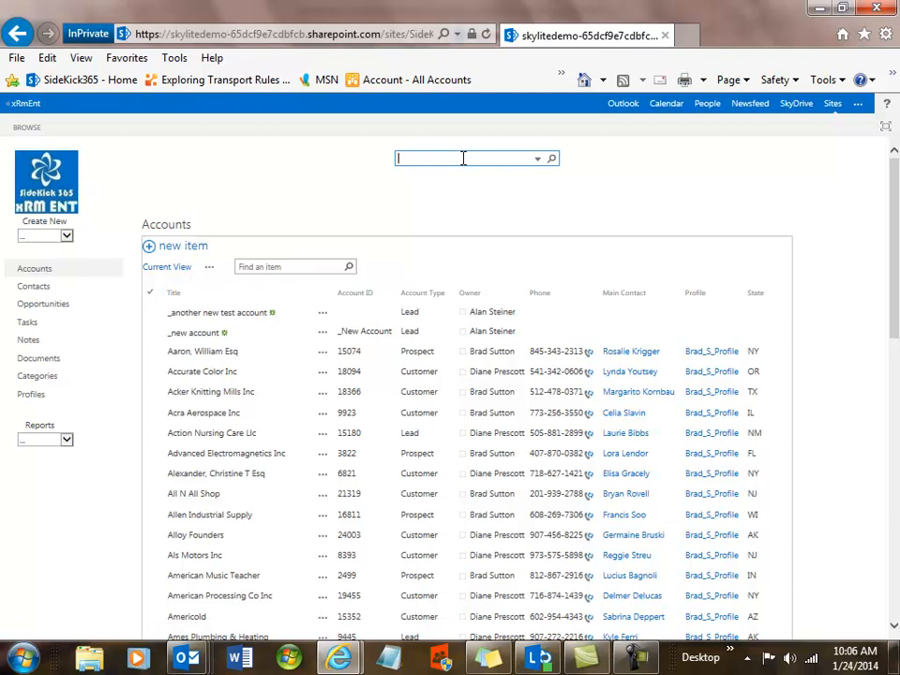
text(abc)
click(552, 161)
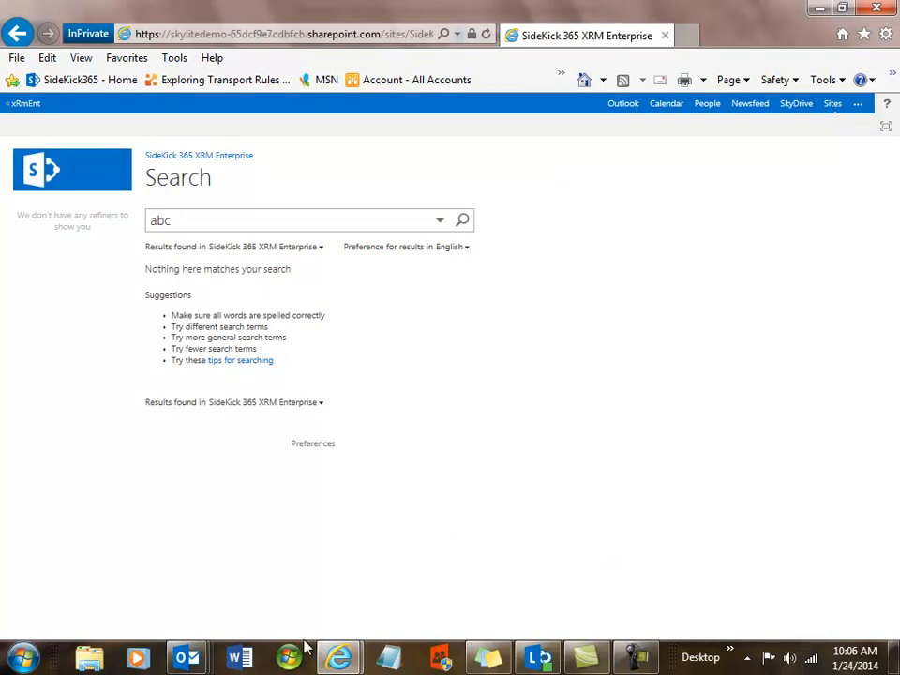
Search 'a b c' in the other window, then return to the InPrivate window
mouse_move(342, 663)
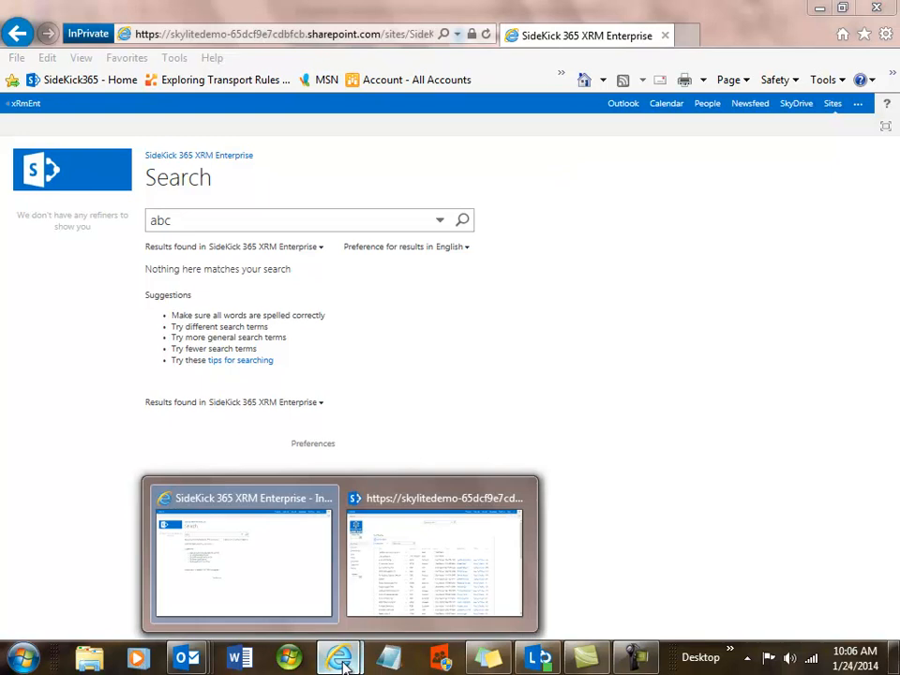
click(371, 606)
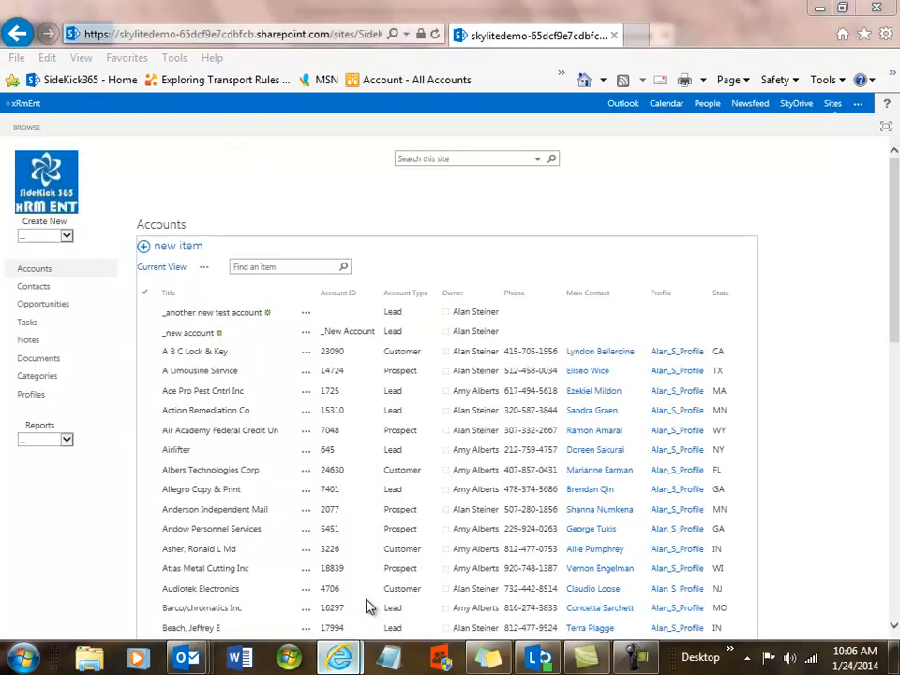
click(471, 158)
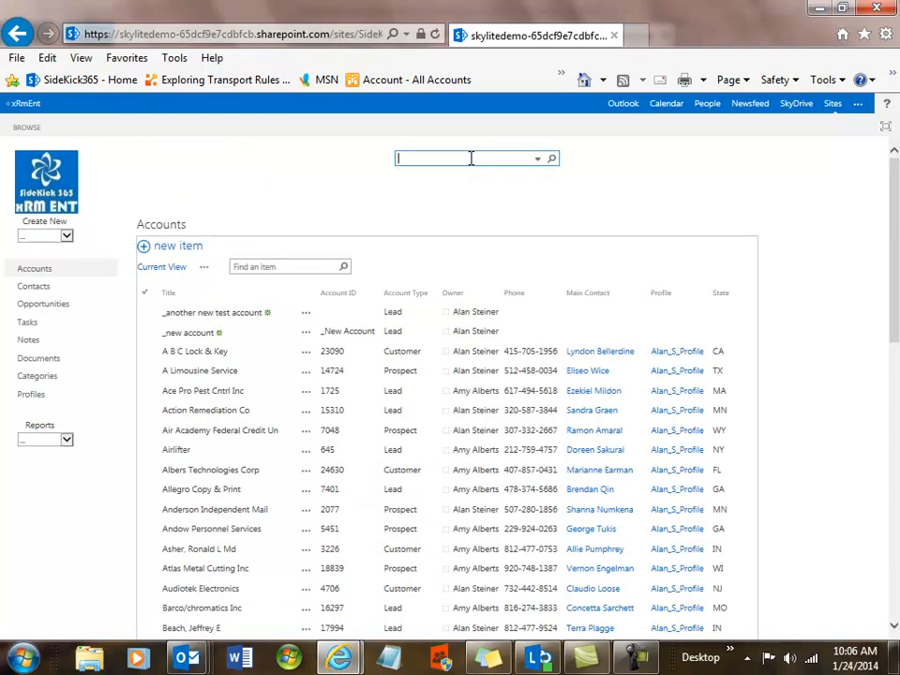
text(a b c)
click(552, 160)
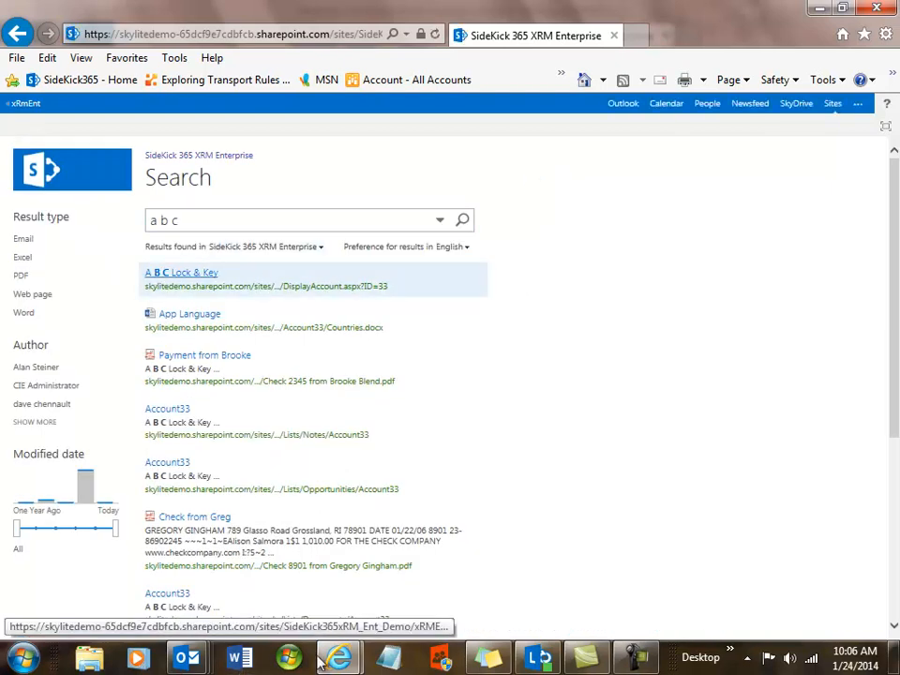
mouse_move(338, 659)
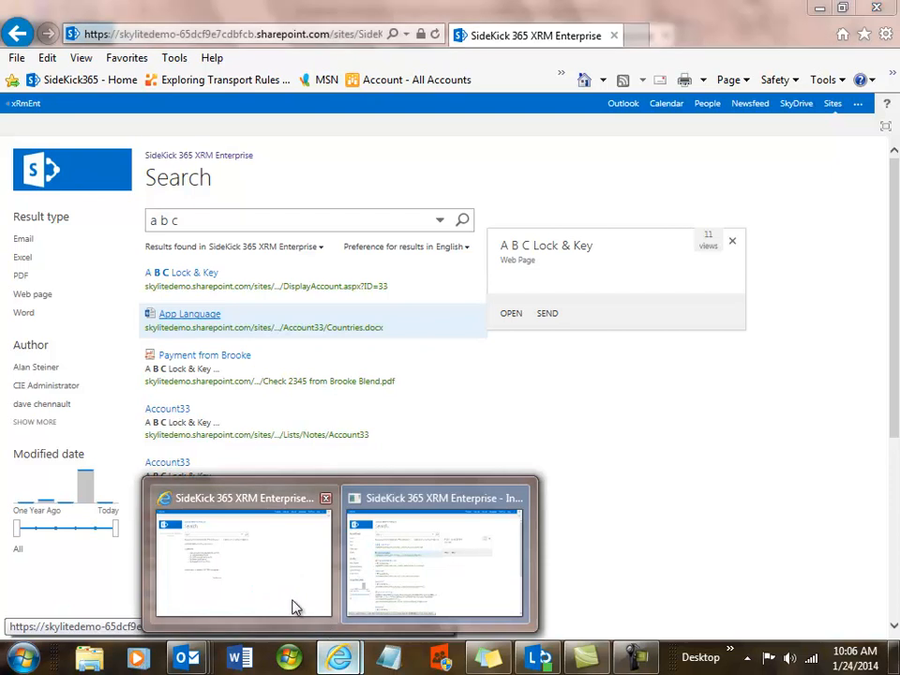
click(287, 599)
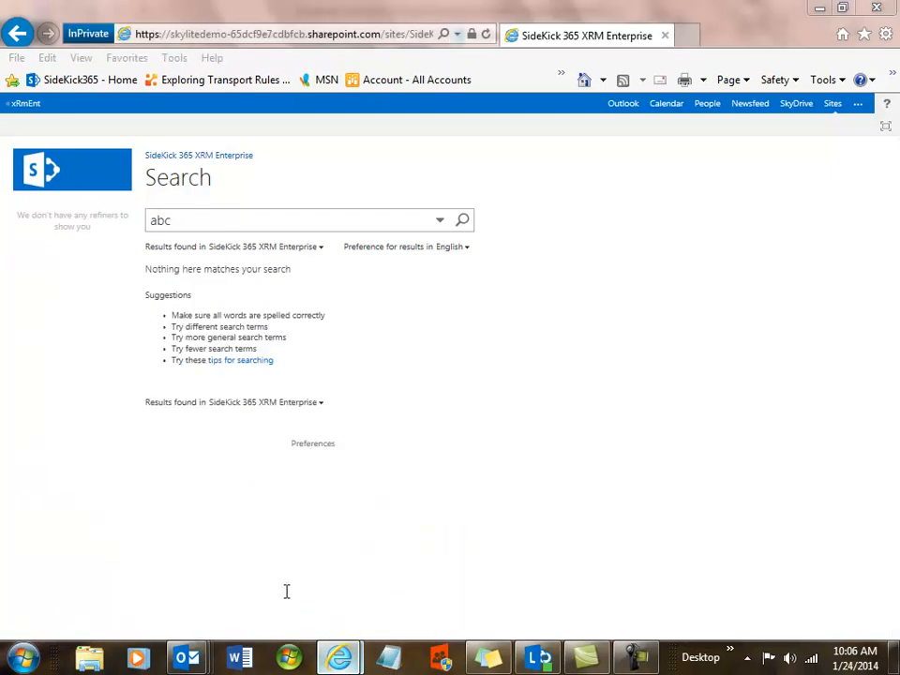
Rerun the restricted window's search as 'a b c', then clear the search box
click(184, 221)
key(BackSpace)
key(BackSpace)
text(b c)
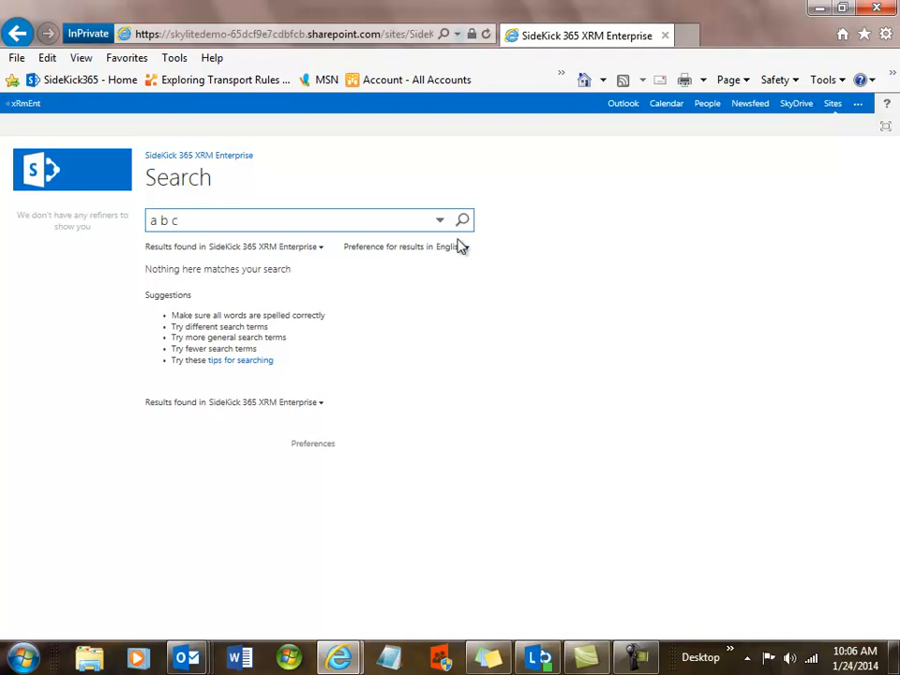
click(463, 222)
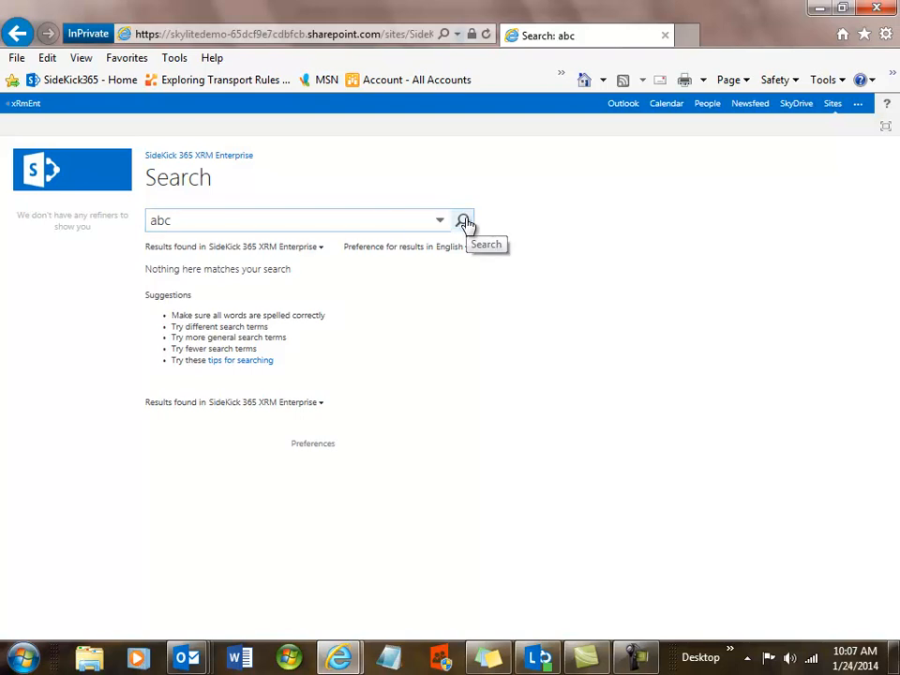
click(178, 220)
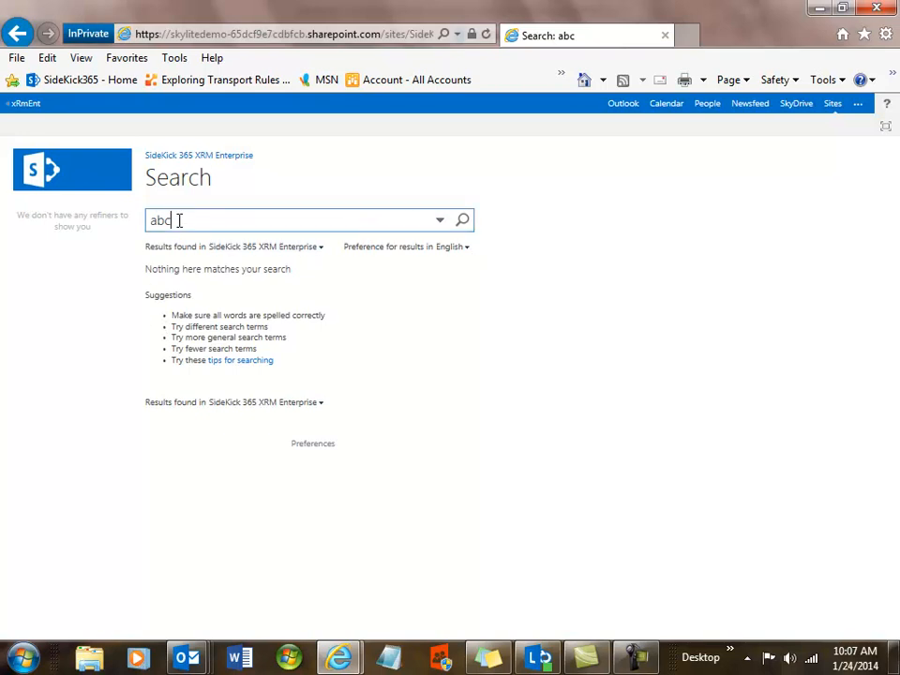
key(BackSpace)
key(BackSpace)
key(BackSpace)
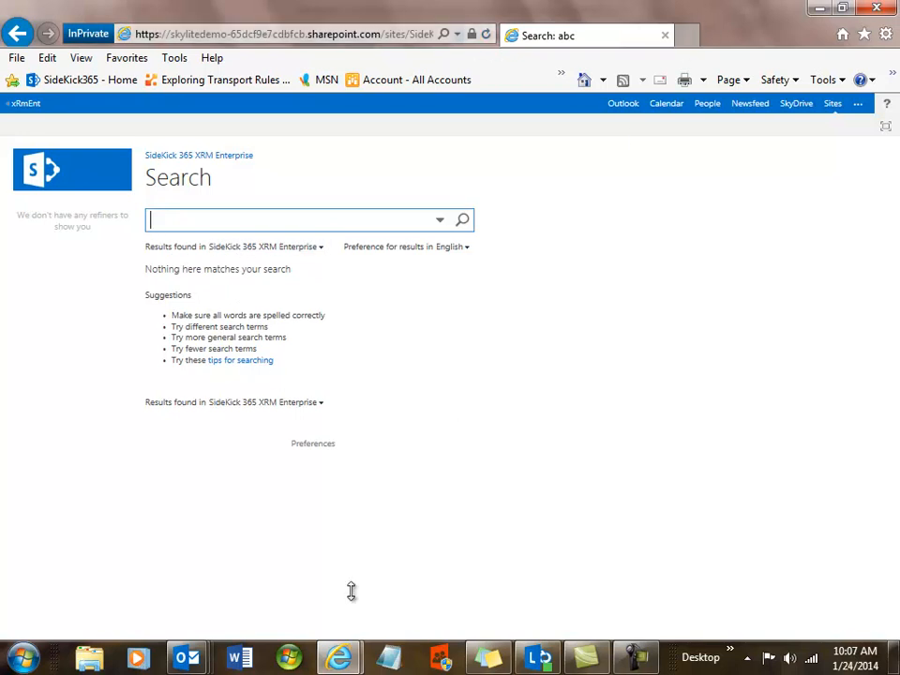
Return to the other window's xRM home dashboard
mouse_move(338, 657)
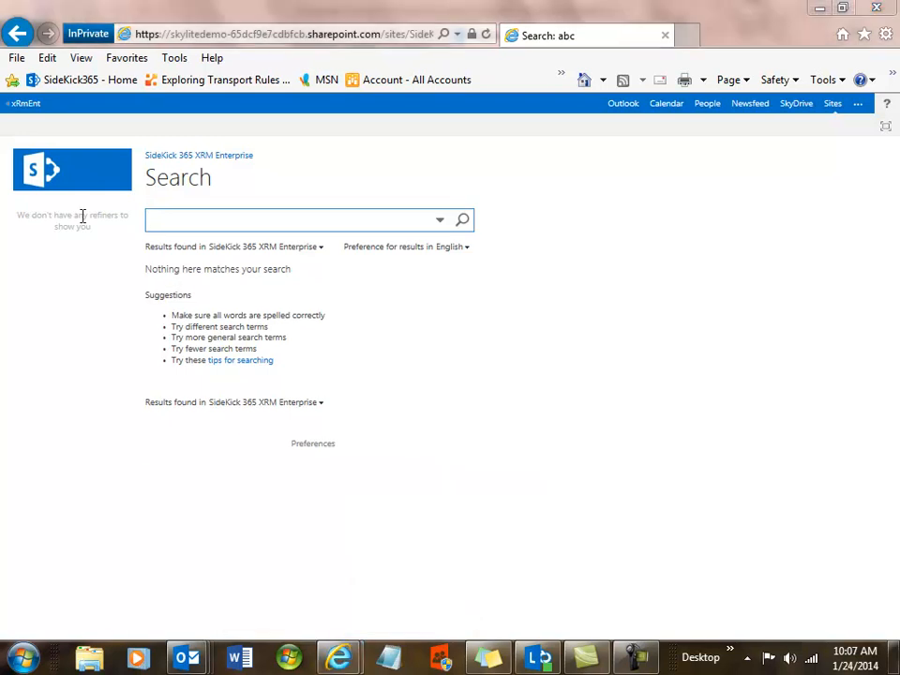
click(339, 658)
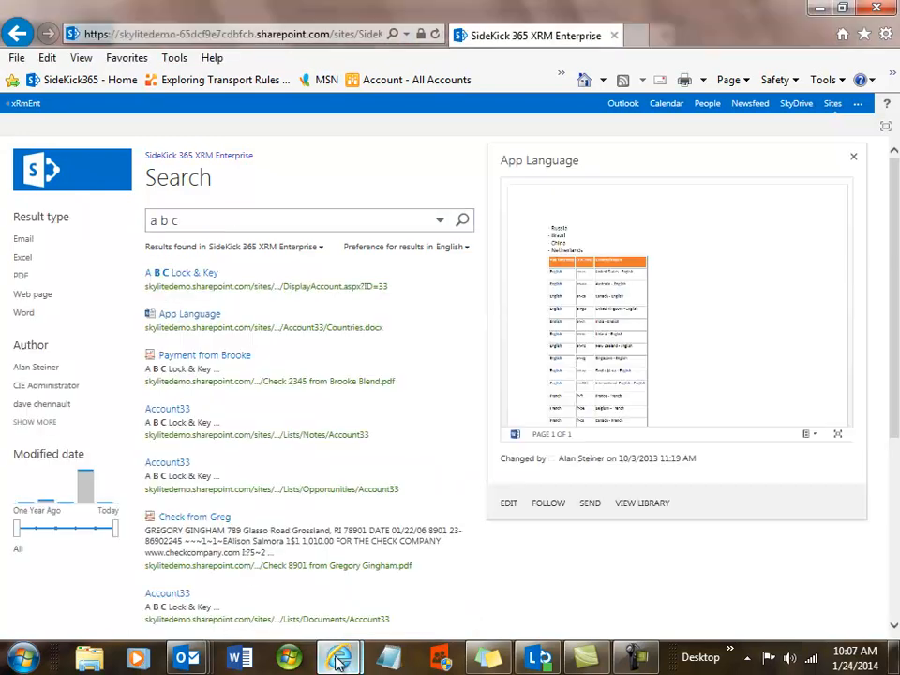
click(61, 181)
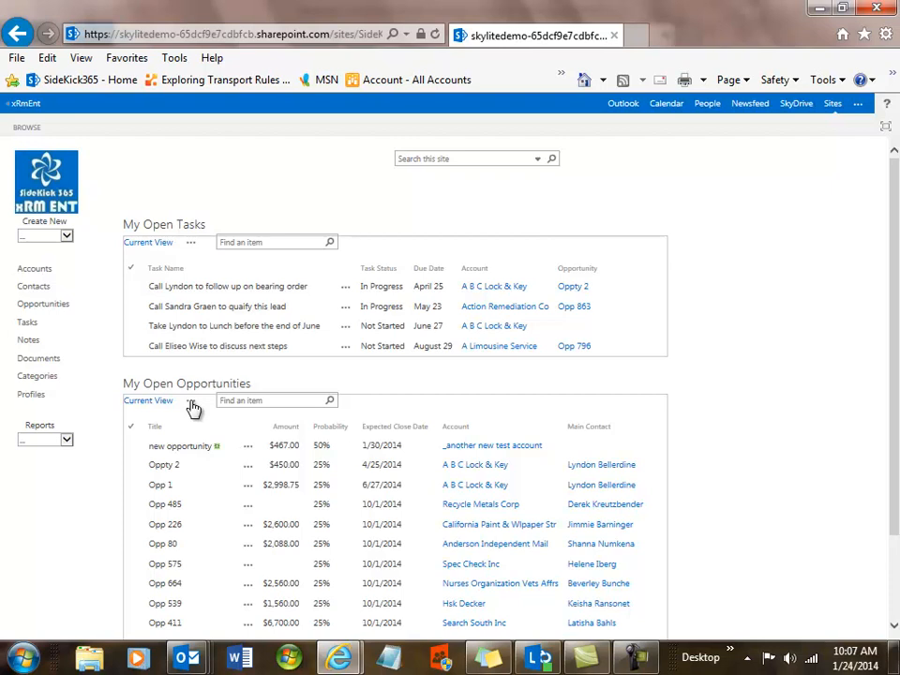
click(38, 272)
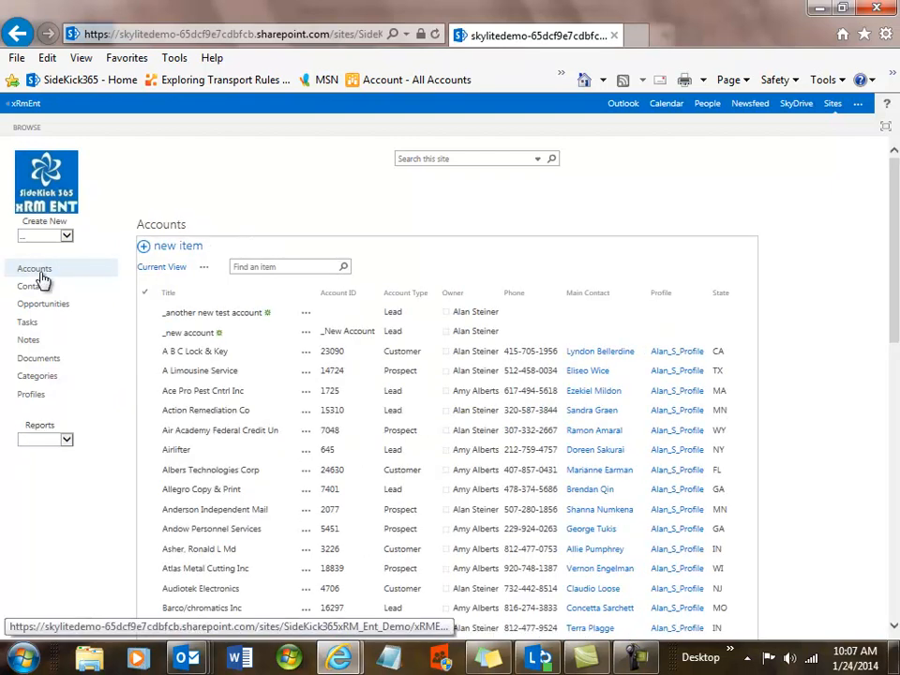
click(203, 269)
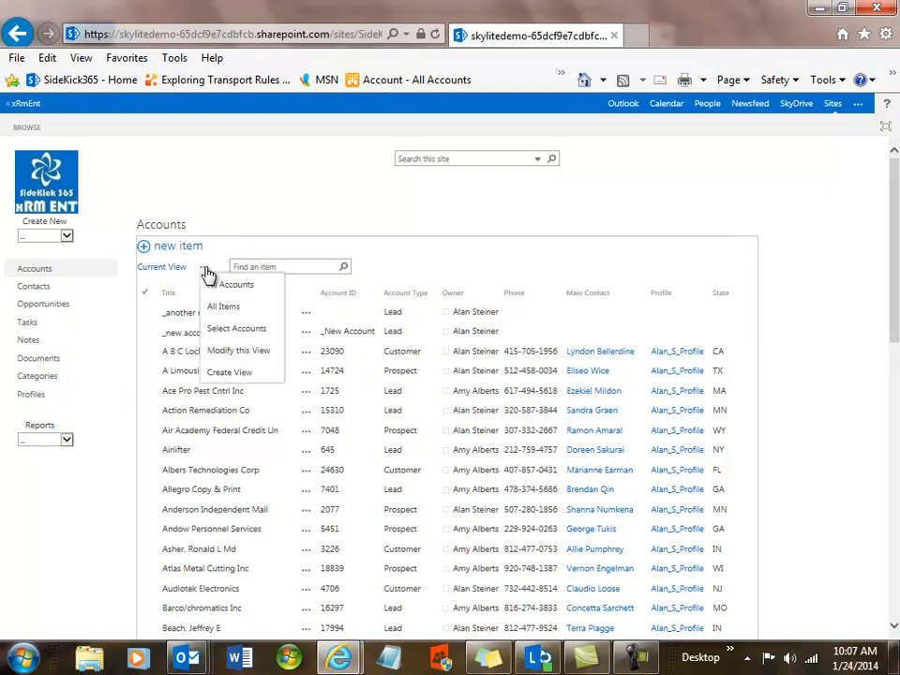
click(225, 353)
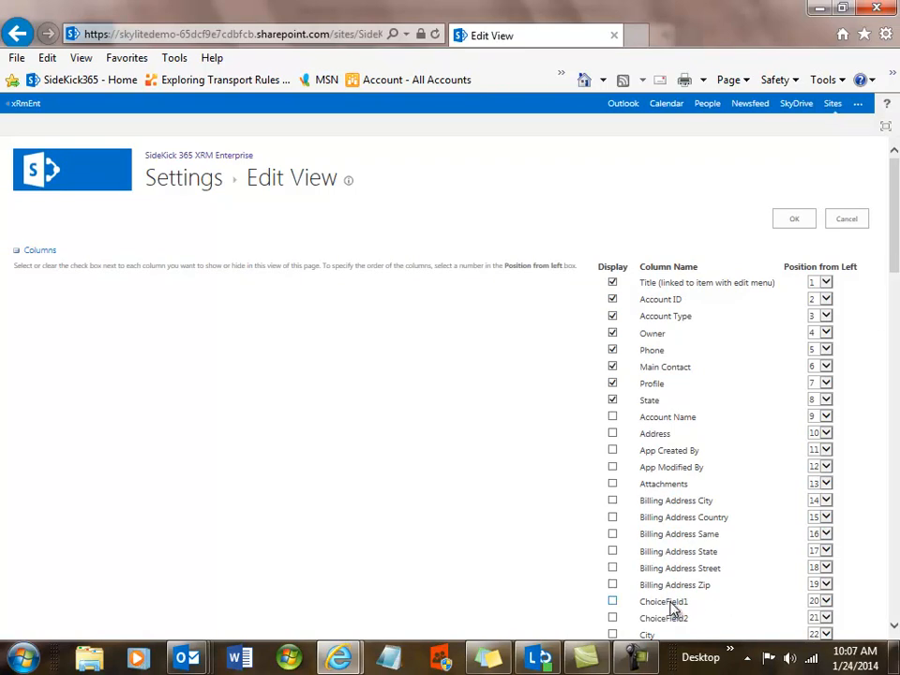
click(893, 626)
click(893, 631)
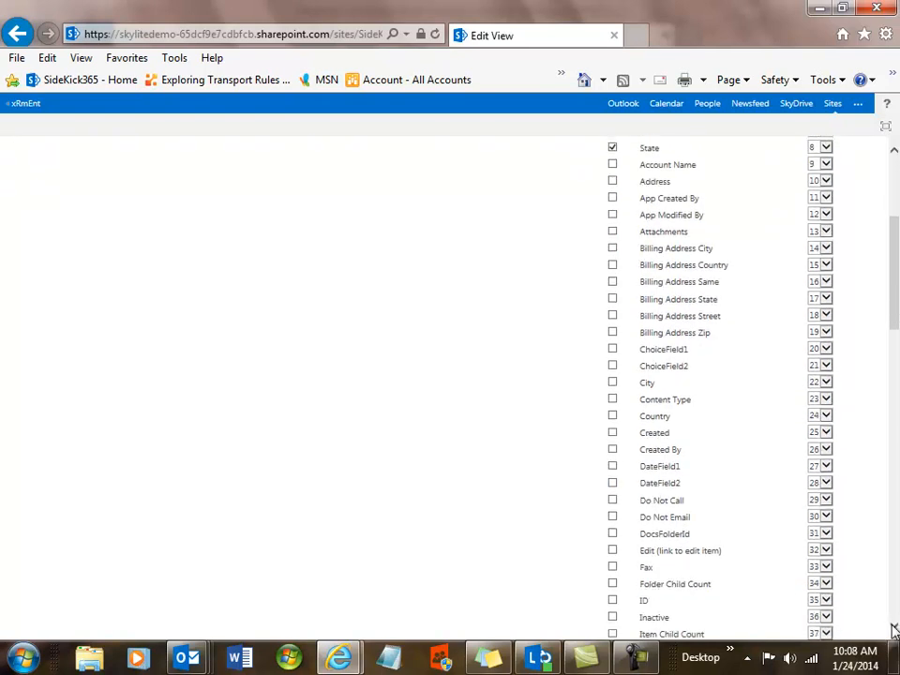
click(893, 630)
click(893, 630)
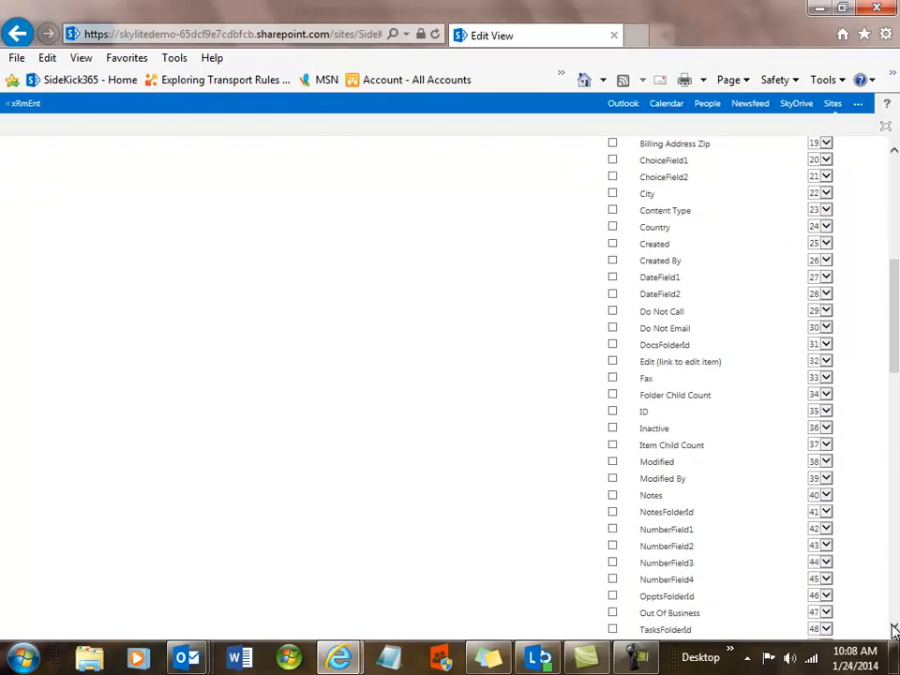
click(893, 631)
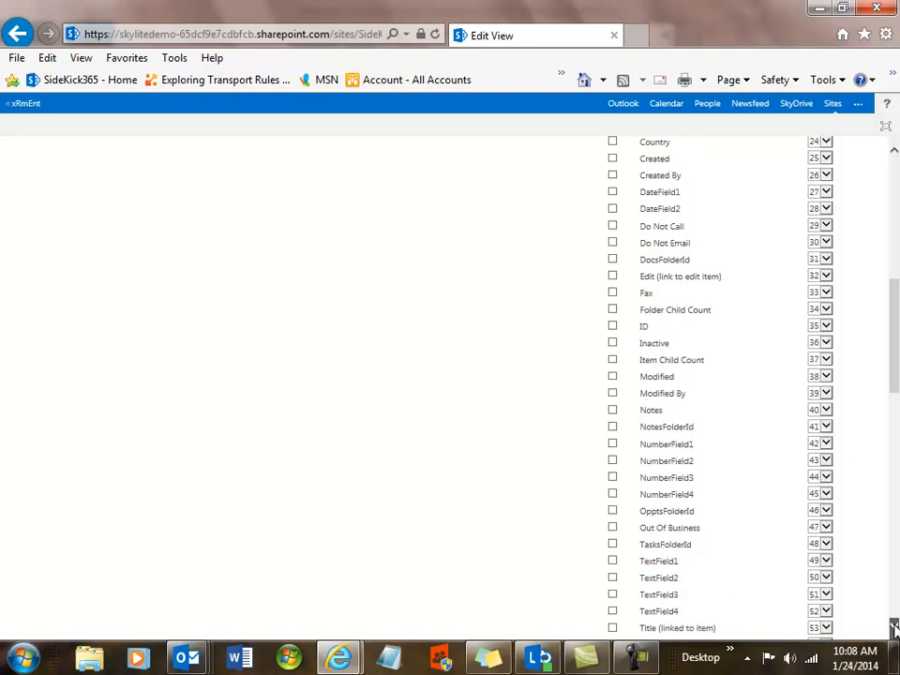
click(893, 631)
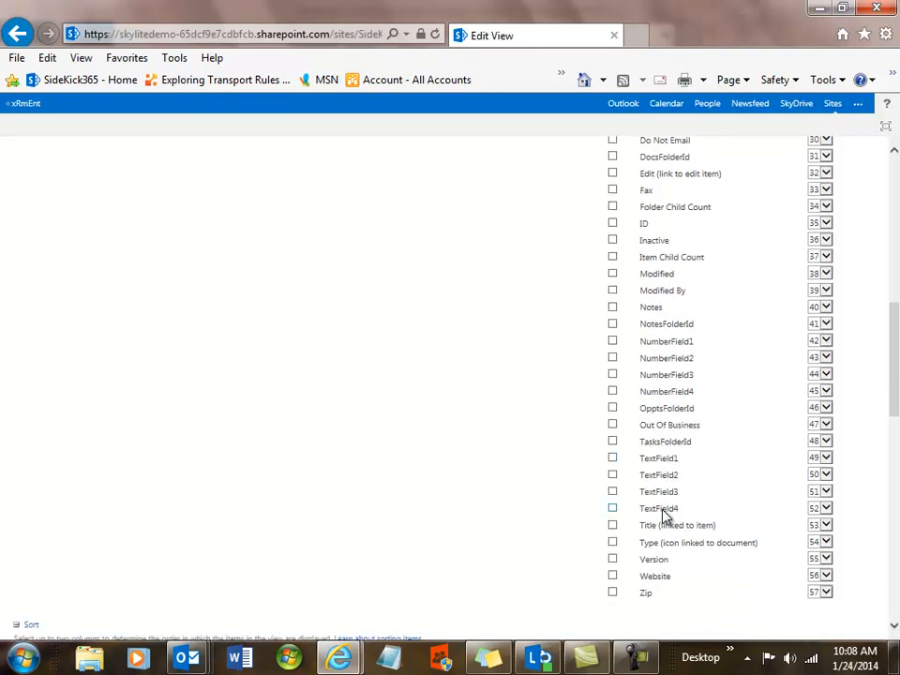
drag(893, 335, 894, 178)
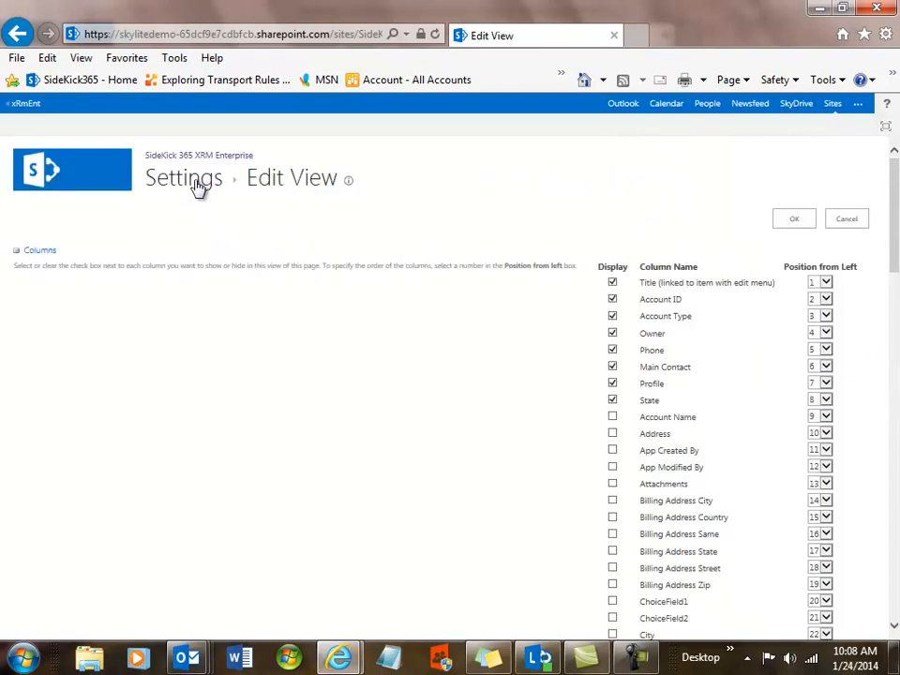
click(82, 180)
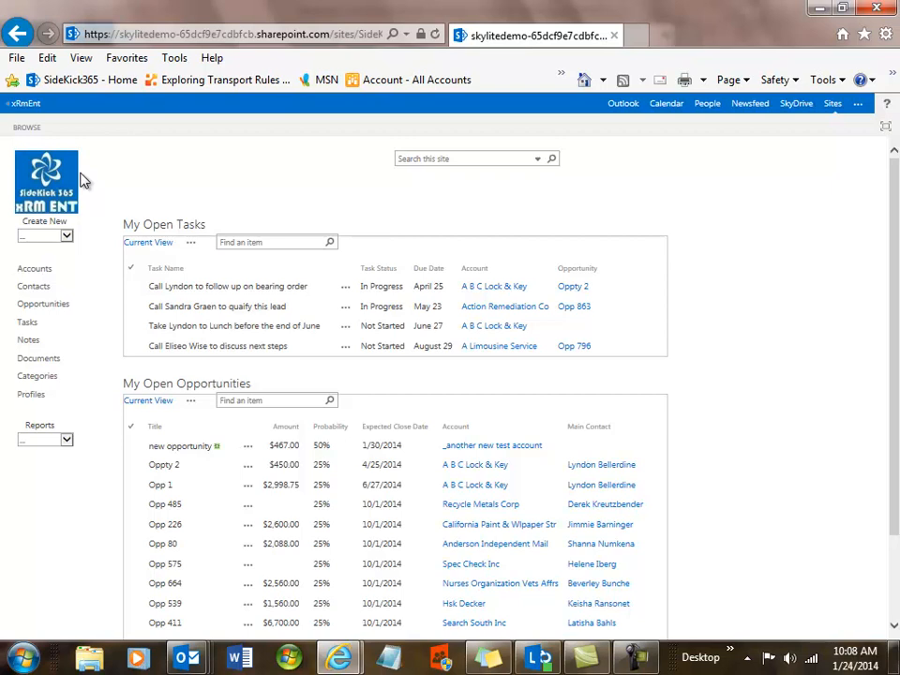
Open the Opportunities list and scroll through its first page of 50 opportunities, starting with Opp 53
click(54, 310)
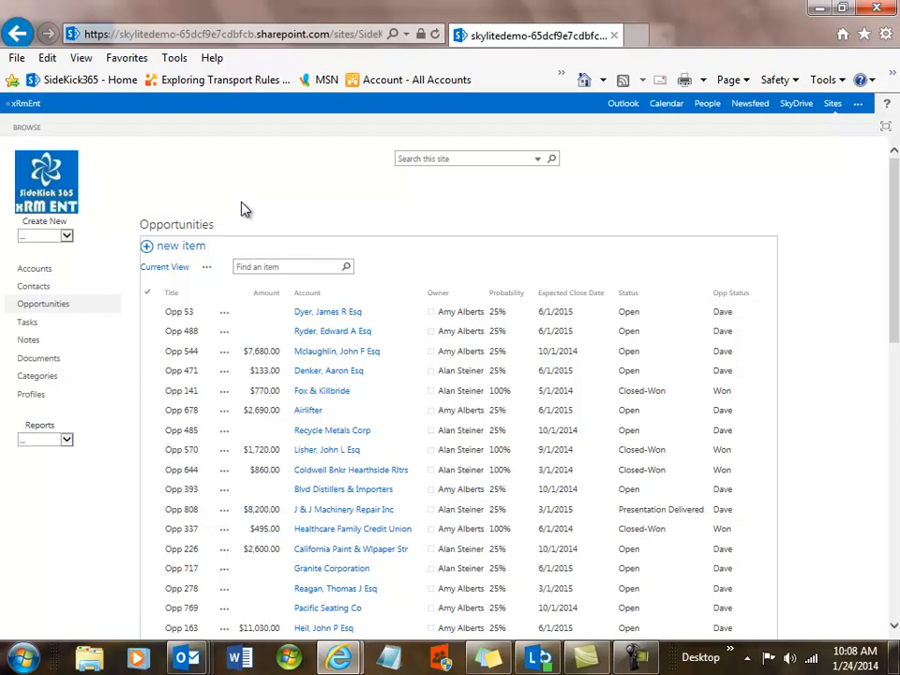
scroll(896, 483, down, 3)
scroll(896, 482, down, 5)
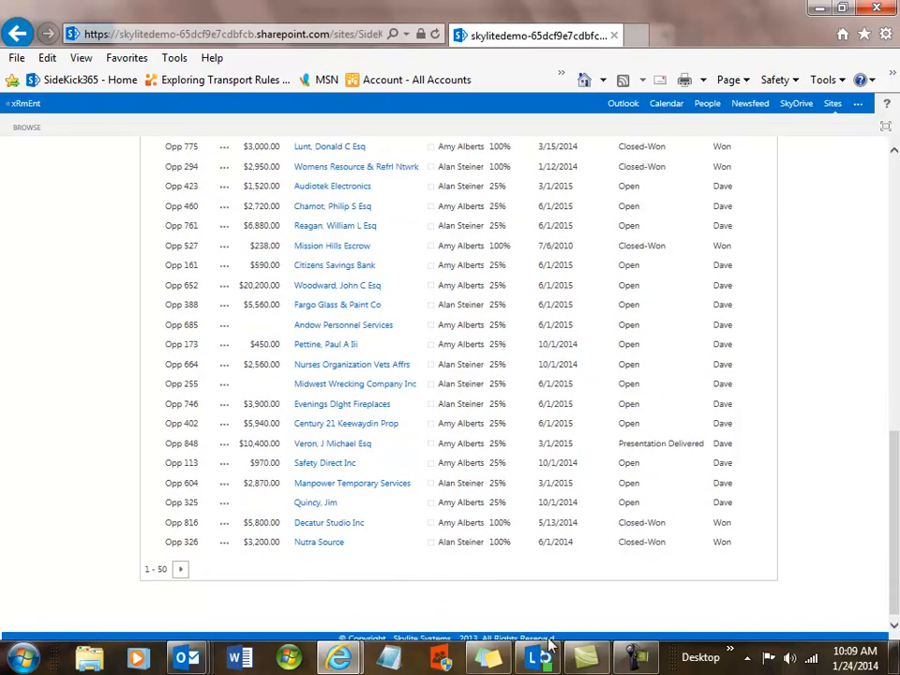
scroll(896, 547, down, 1)
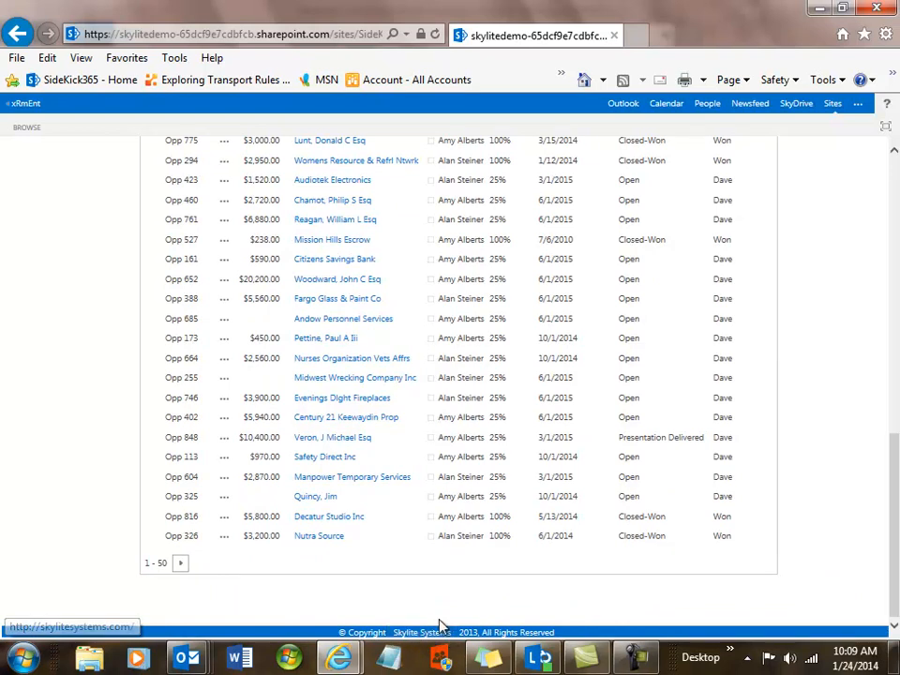
drag(891, 441, 895, 149)
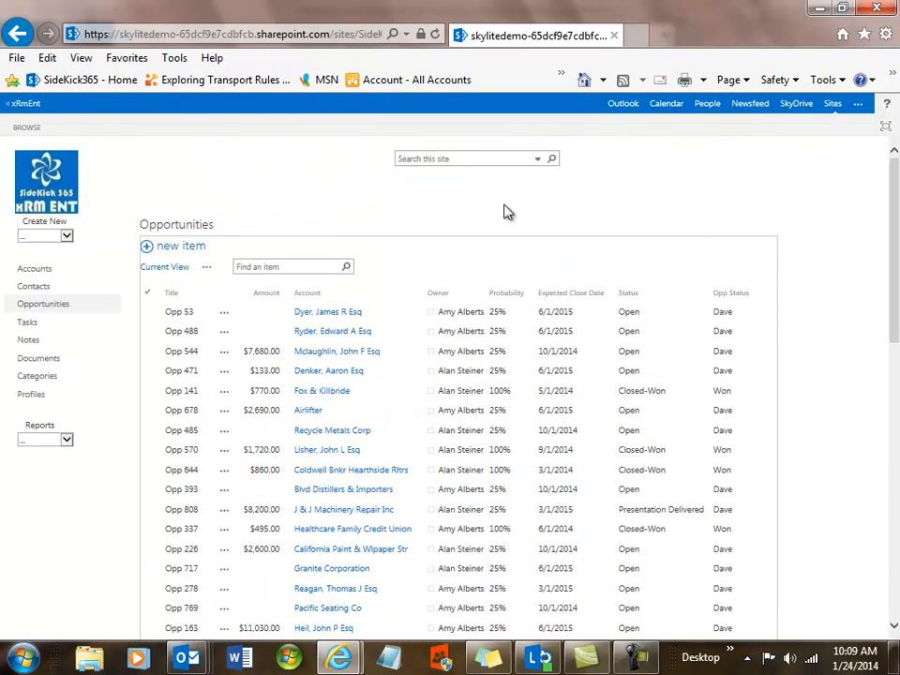